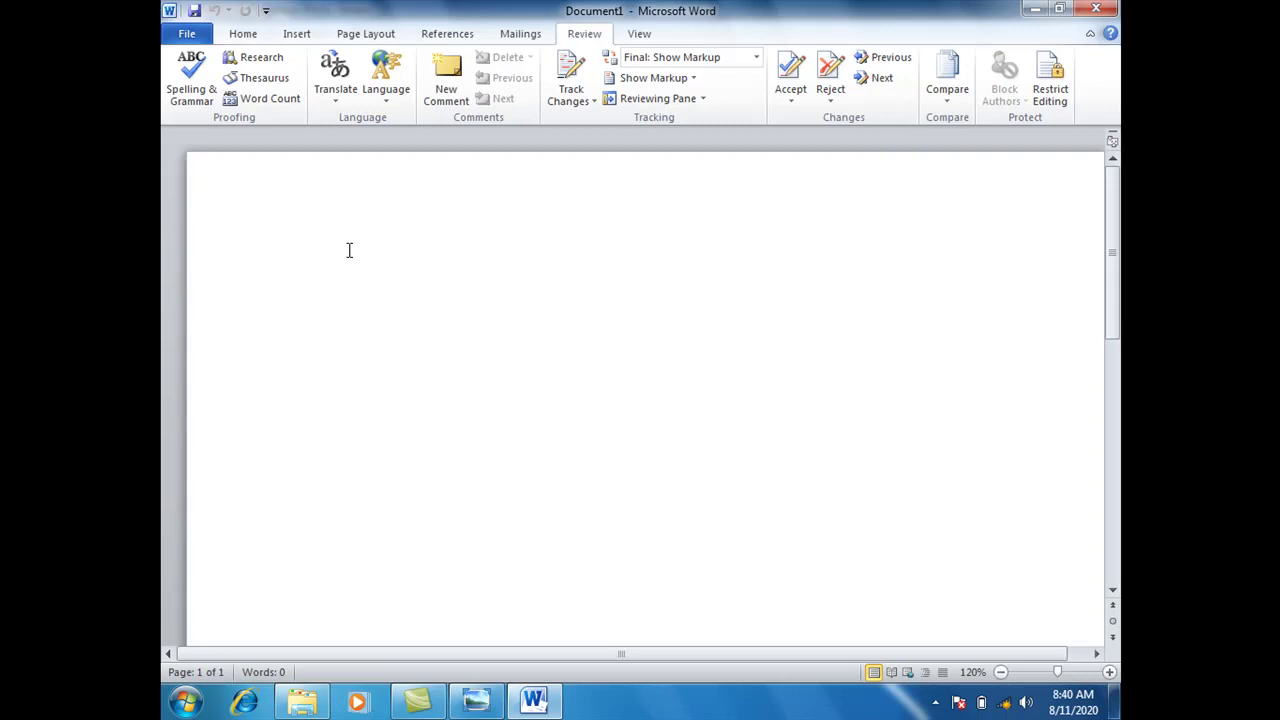
Step: Enlarge the font and type the sentences 'Thes is a kumputer.' and 'He am going to skool.'
key("ctrl+a")
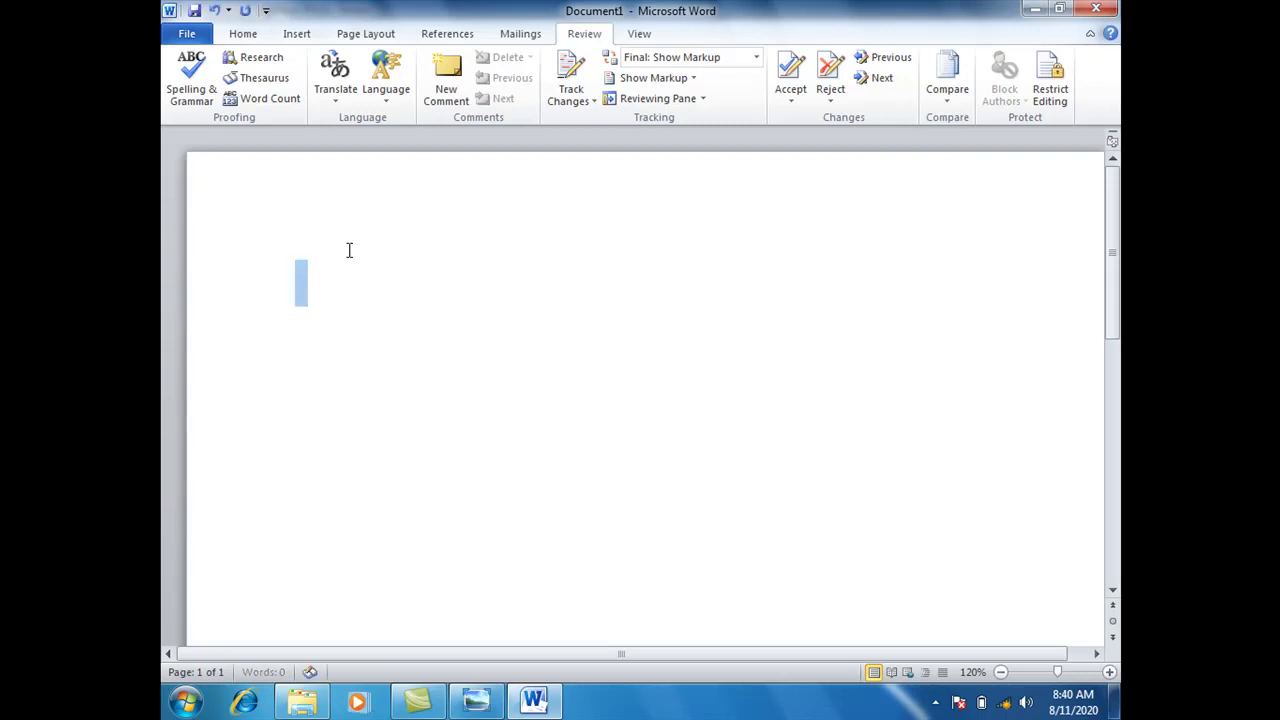
key("ctrl+shift+period")
left_click(349, 254)
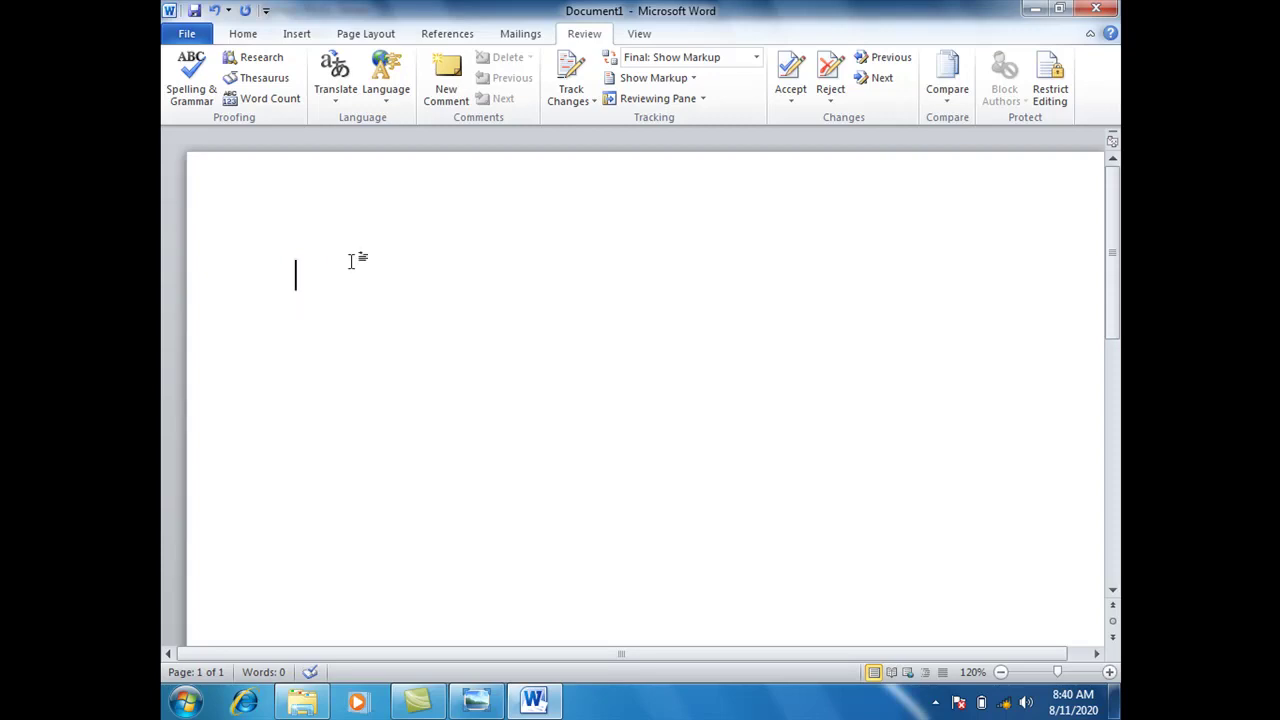
type("Thes is a kumputer.")
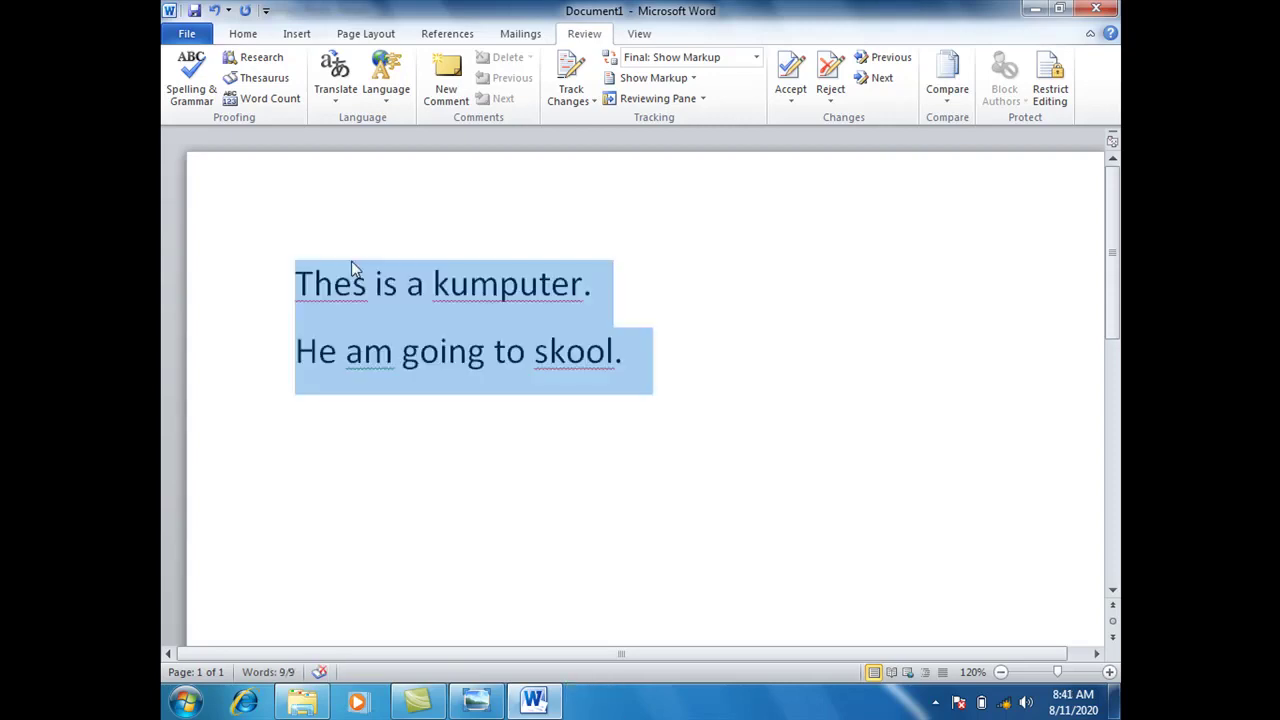
left_click(598, 436)
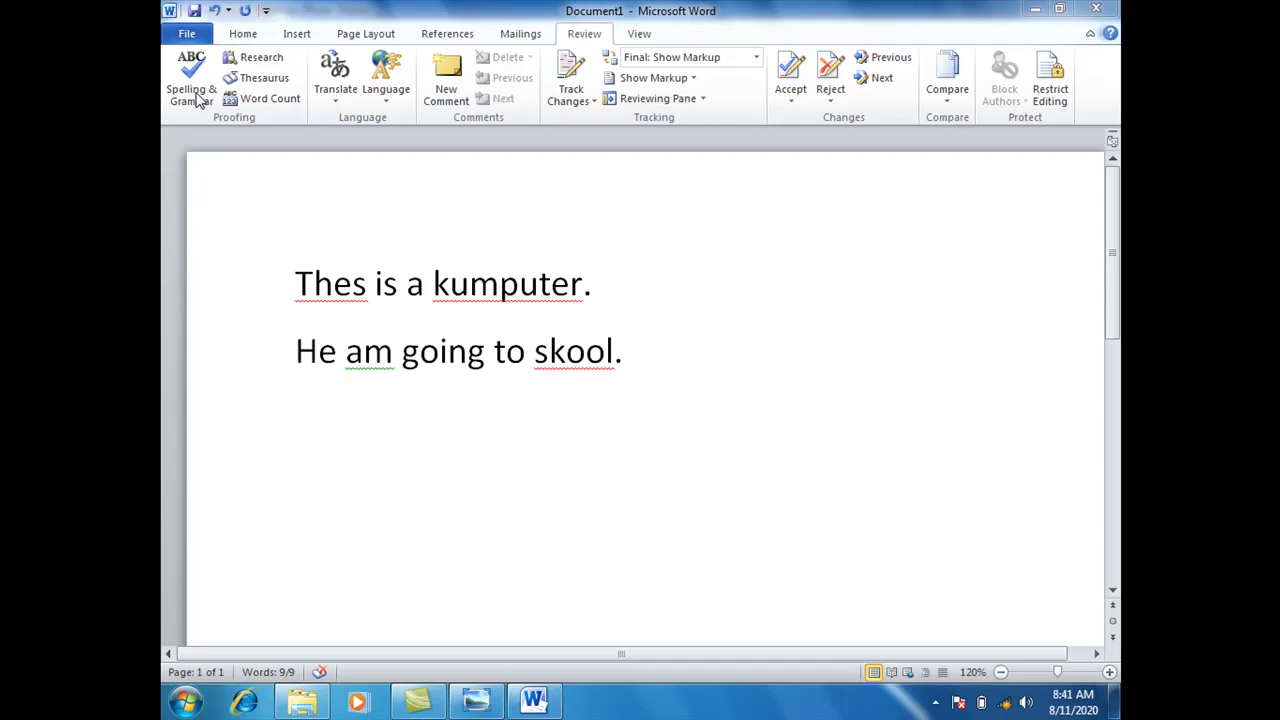
Step: Run Spelling & Grammar from the first line and change 'Thes' to 'This'
key("ctrl+a")
left_click(420, 284)
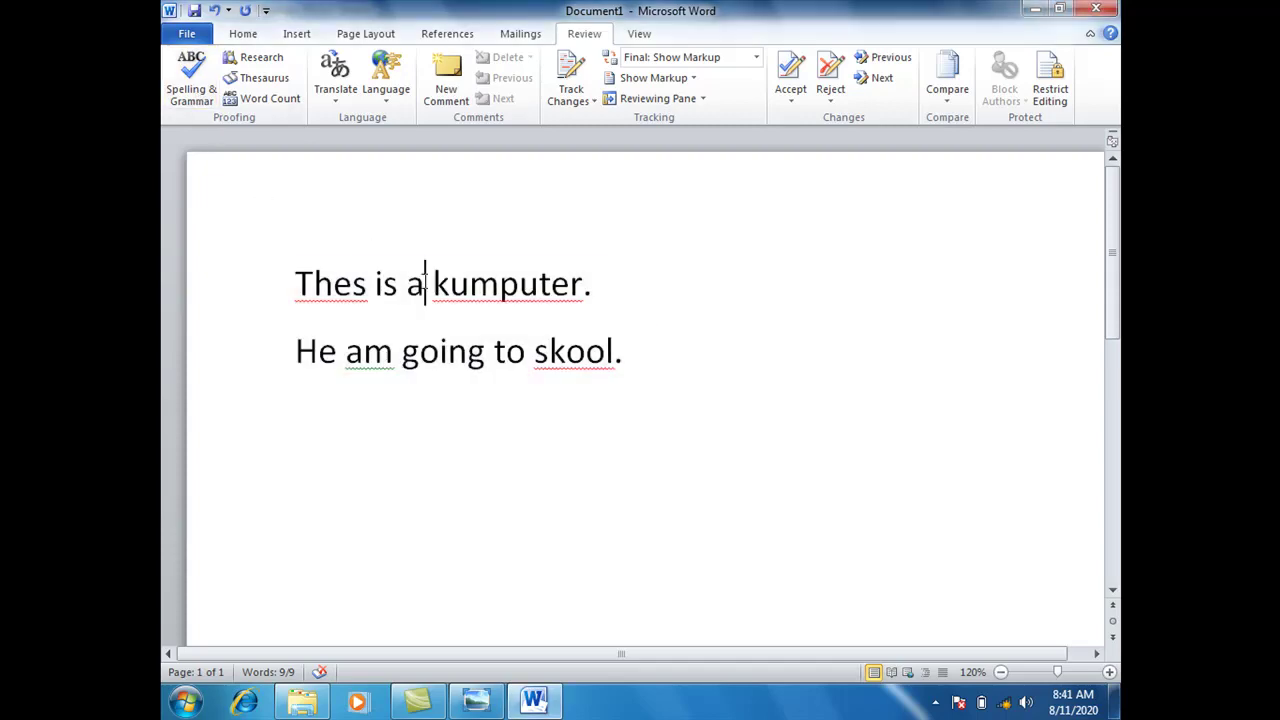
left_click(192, 90)
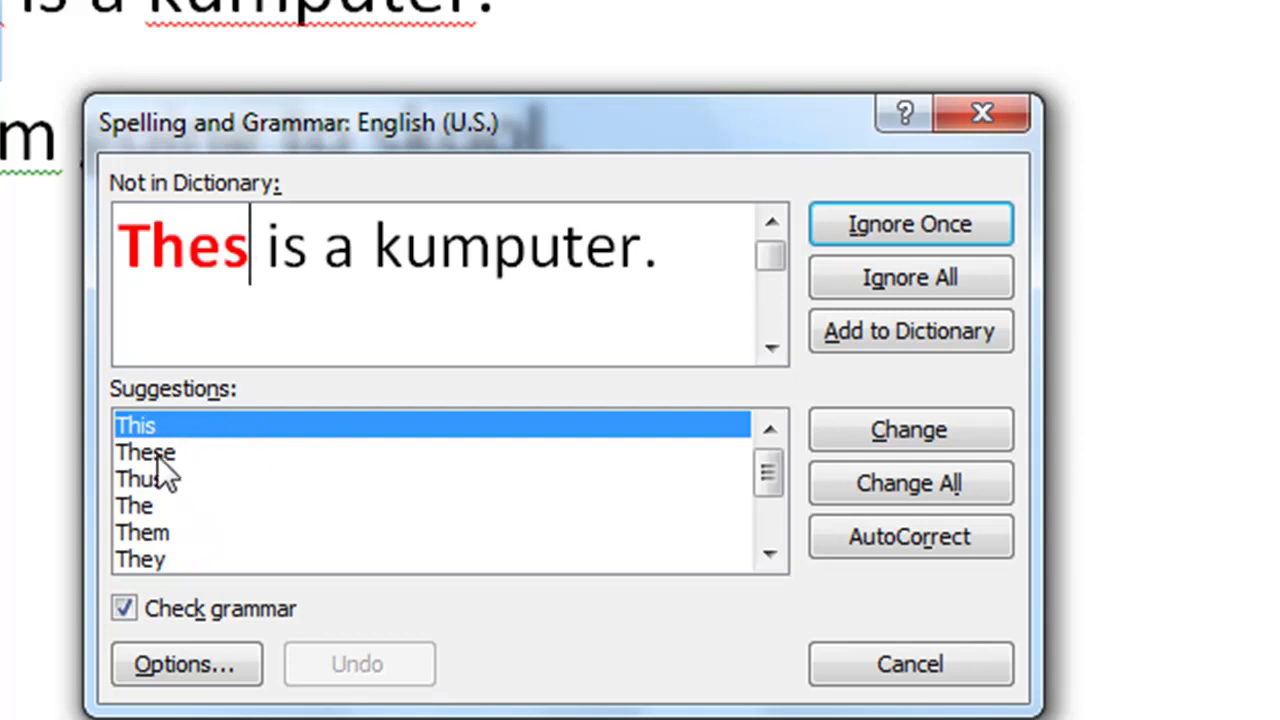
left_click(151, 426)
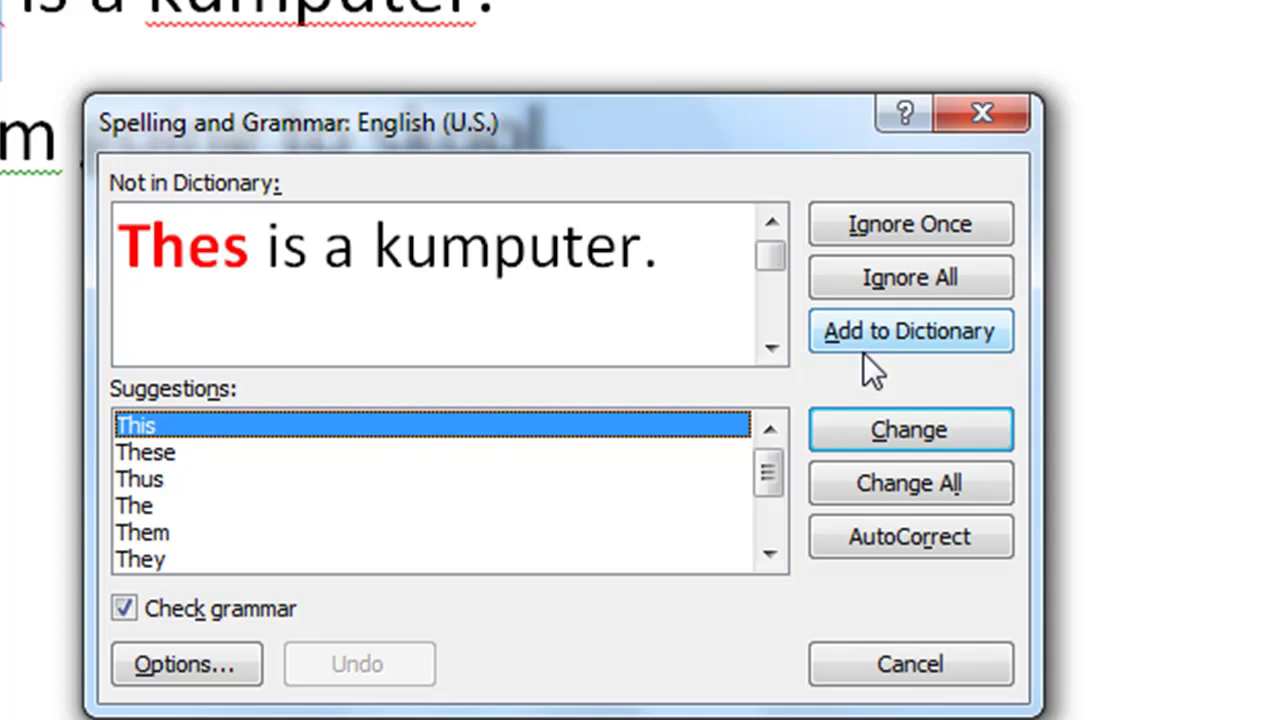
left_click(857, 437)
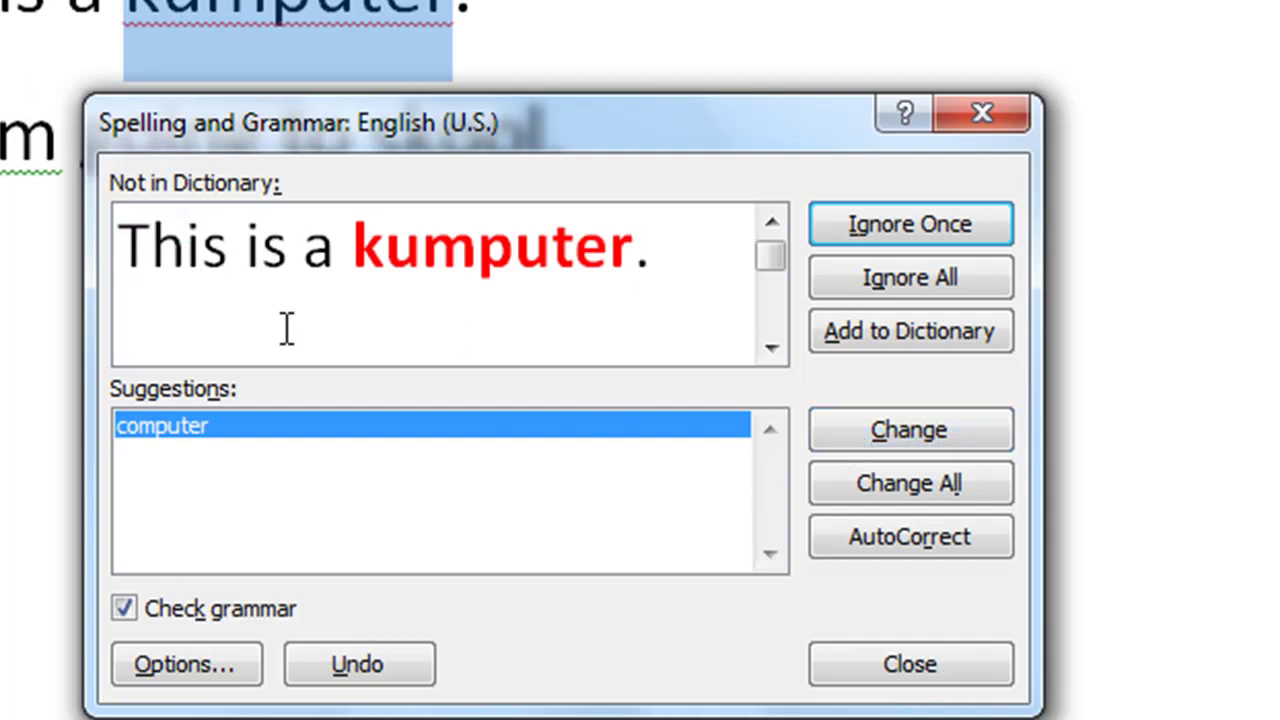
left_click(182, 426)
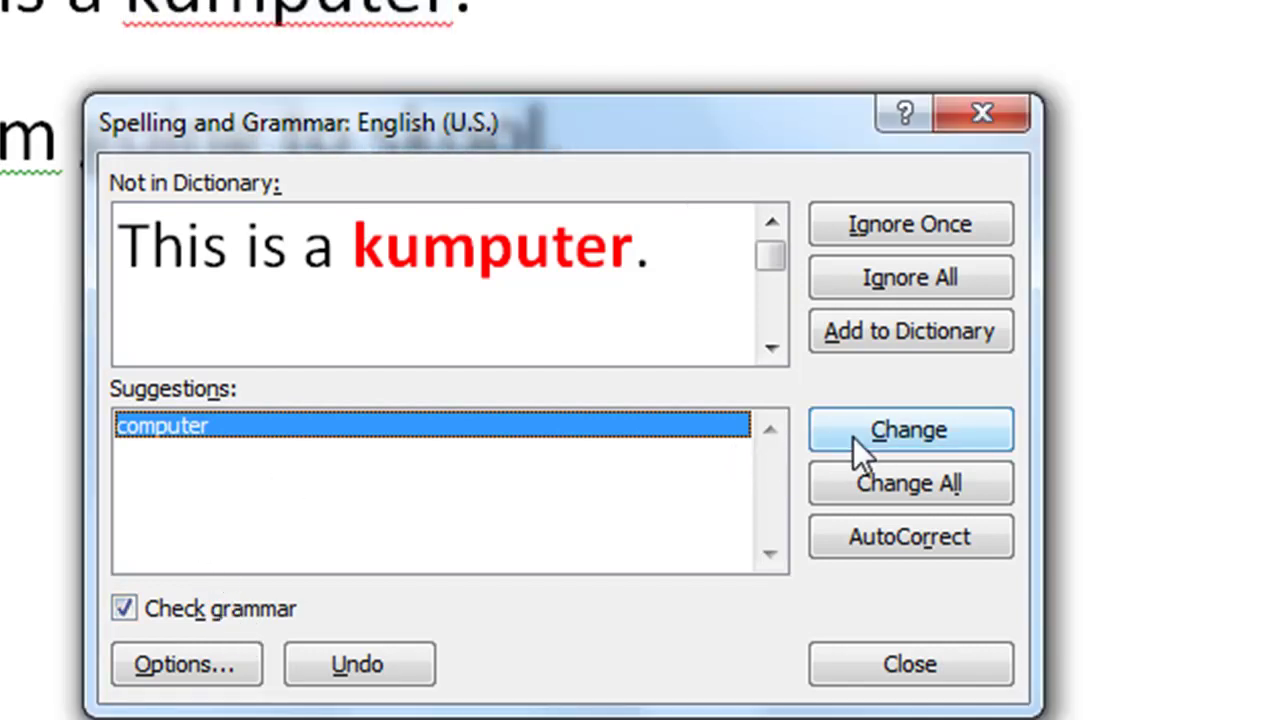
Step: Accept 'computer', 'school' and 'is' as corrections and dismiss the completion message
left_click(873, 436)
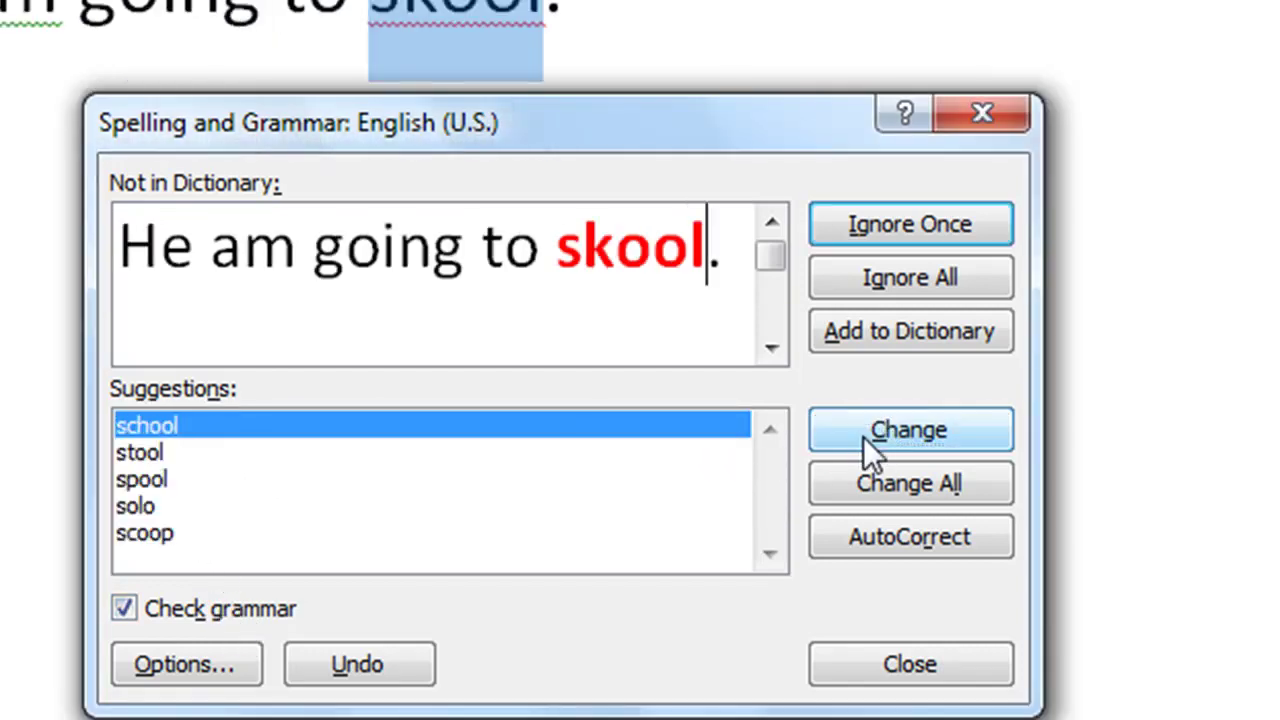
left_click(203, 425)
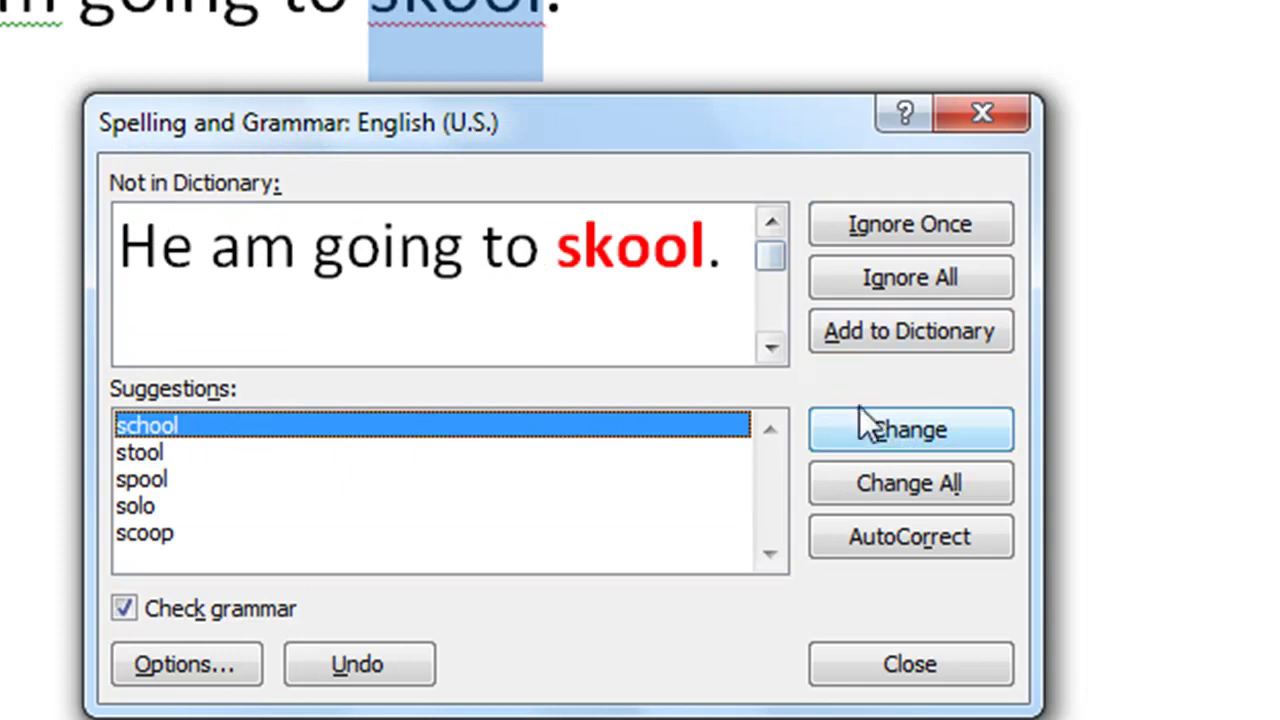
left_click(871, 434)
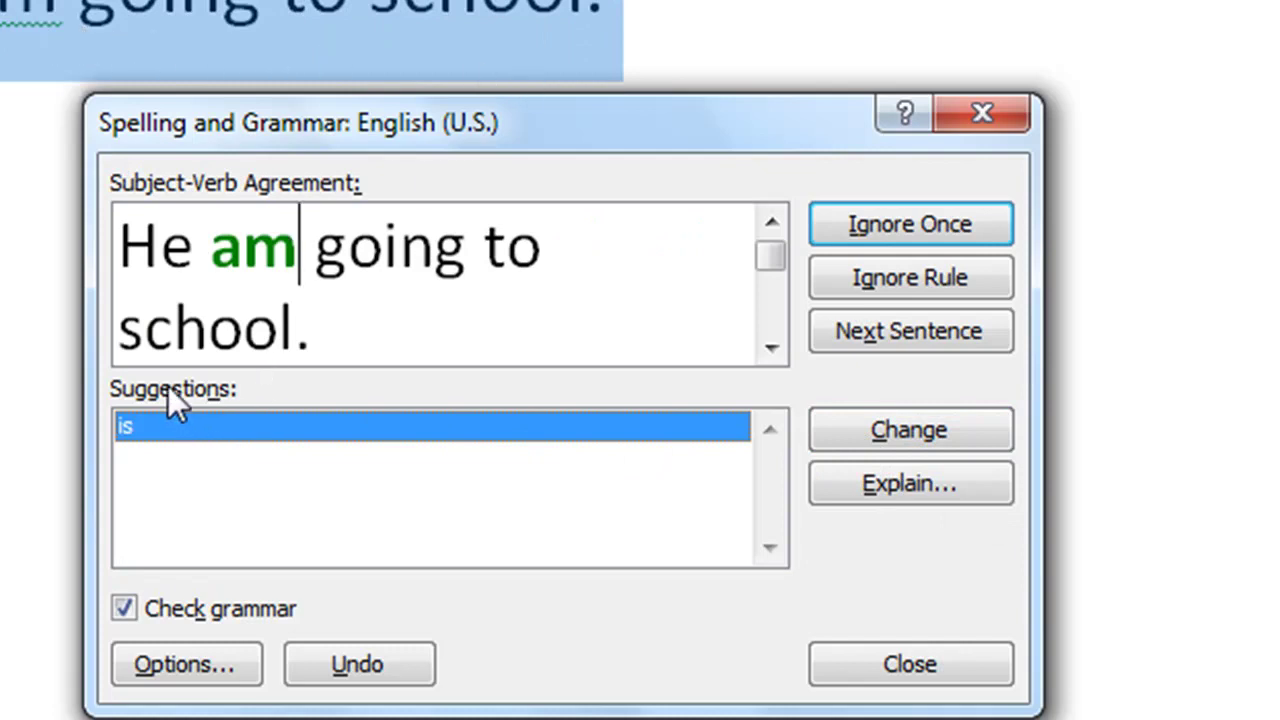
left_click(137, 426)
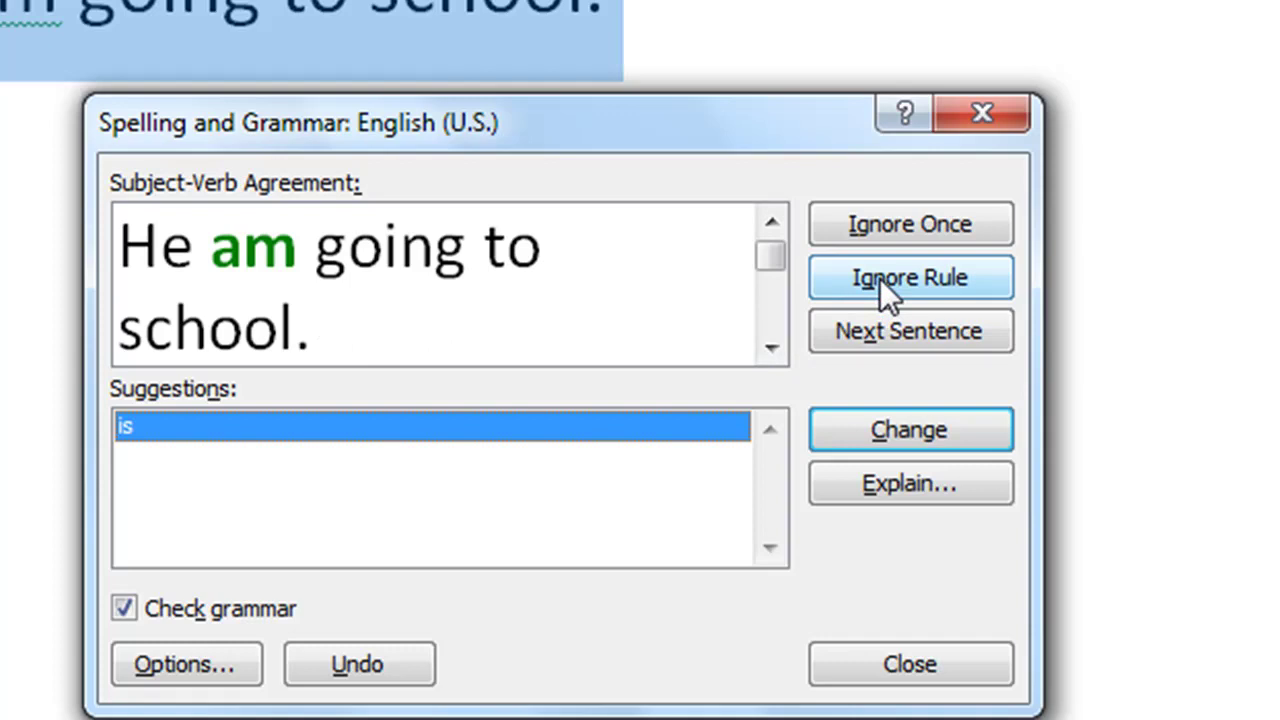
left_click(886, 488)
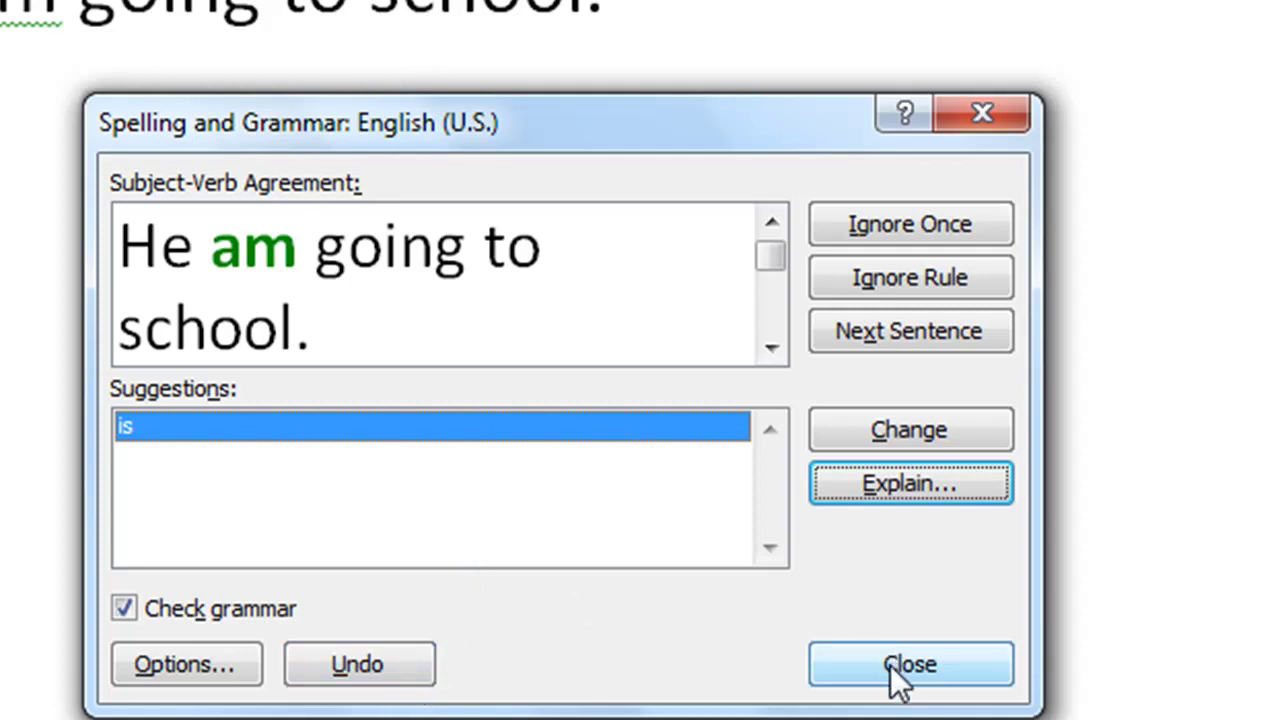
left_click(851, 435)
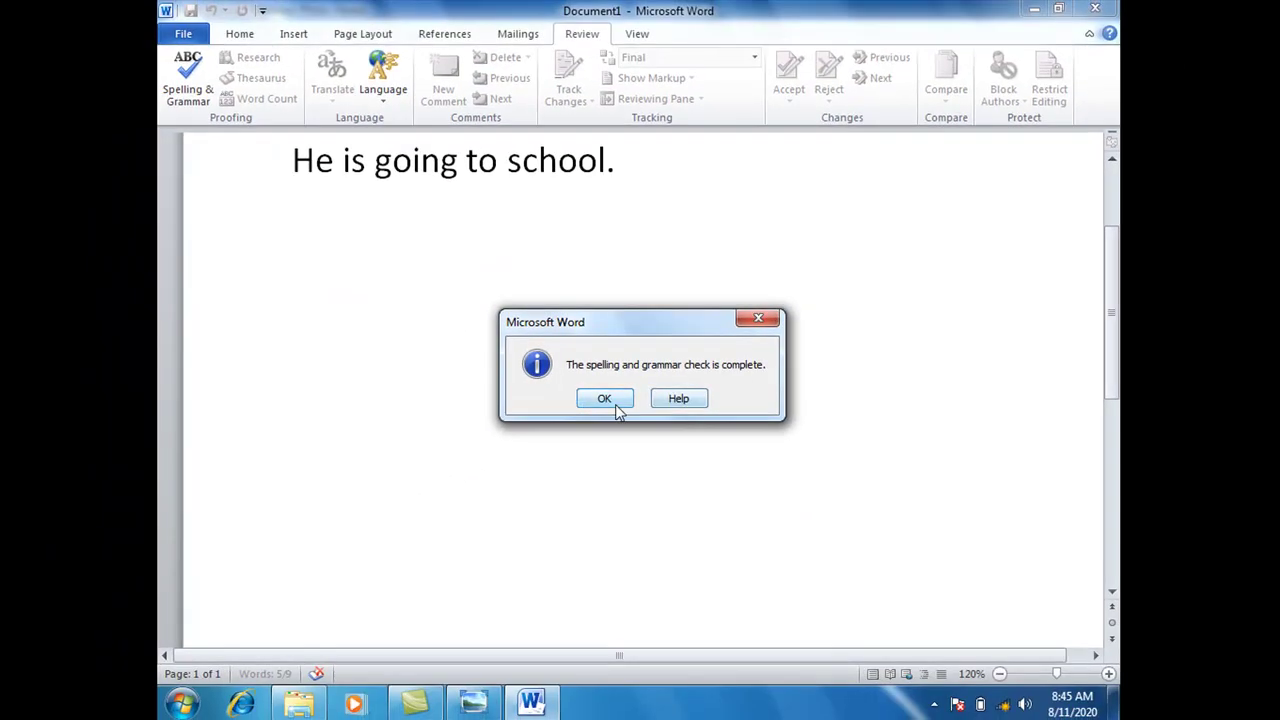
left_click(604, 401)
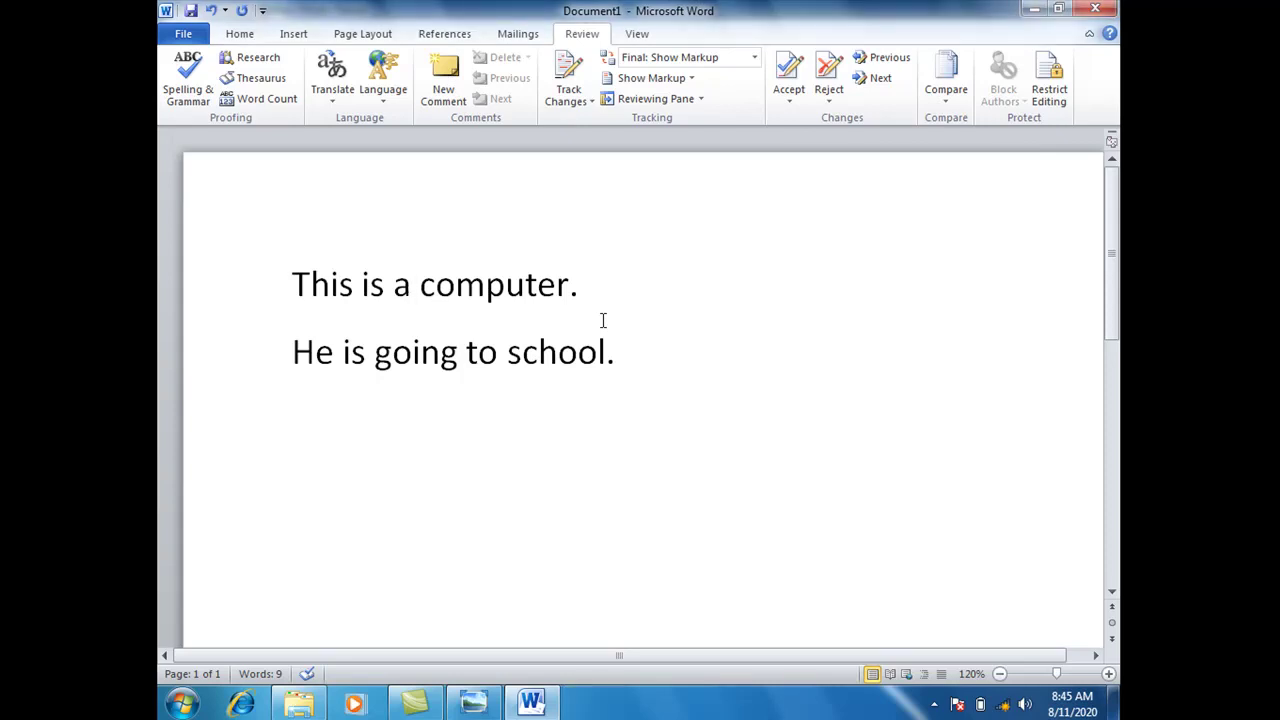
Step: Undo the spelling corrections to bring back the misspelled words
key("ctrl+y")
key("ctrl+y")
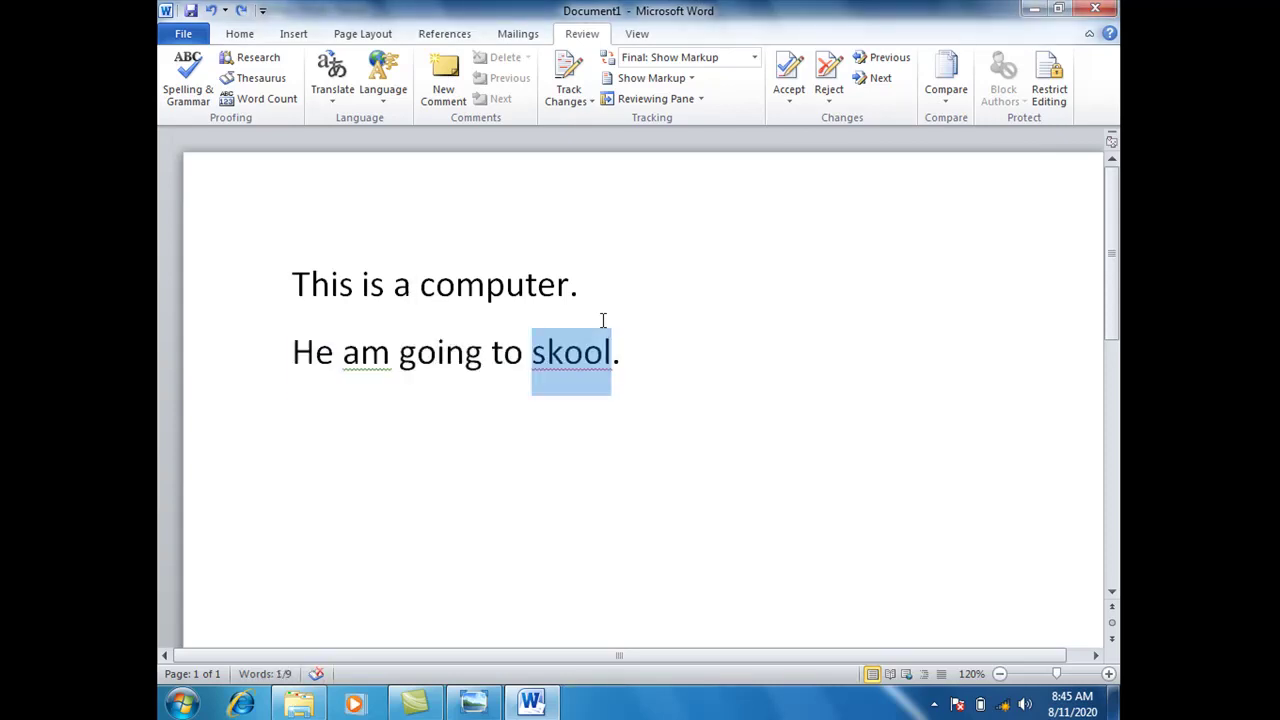
key("ctrl+y")
key("ctrl+y")
left_click(487, 345)
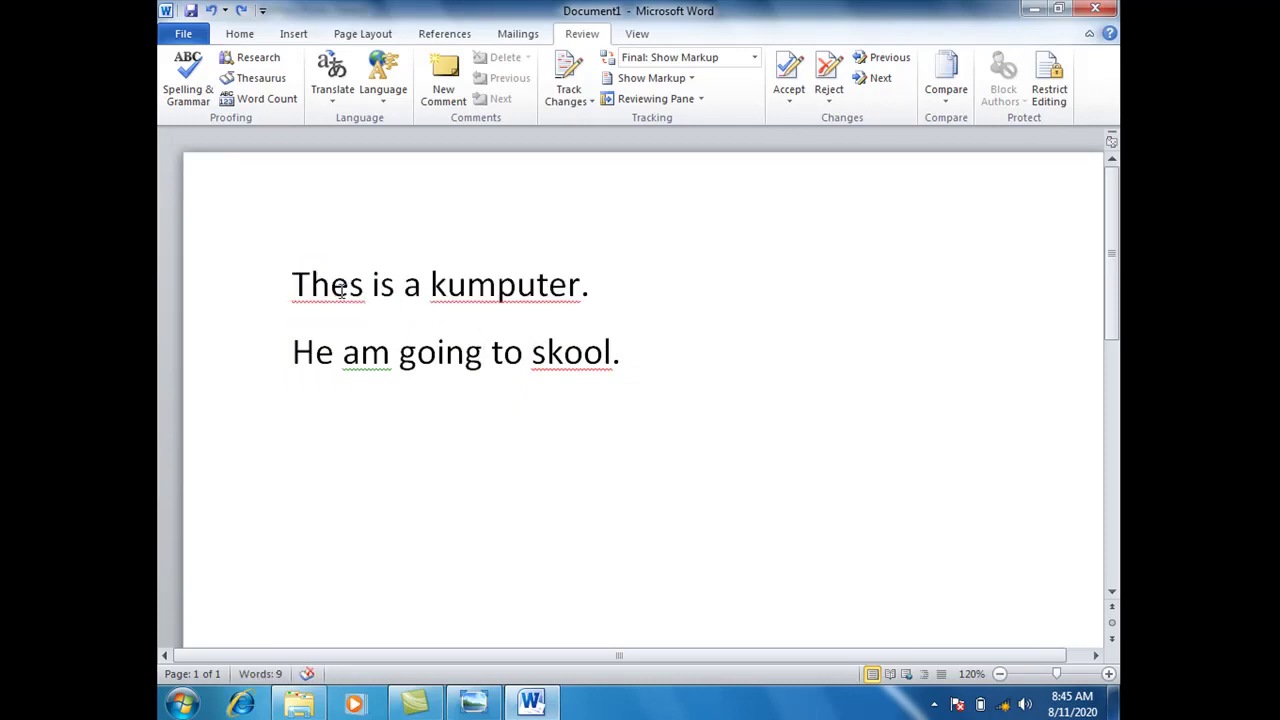
Step: Fix Thes, kumputer and skool to This, computer and school from right-click suggestions
right_click(341, 290)
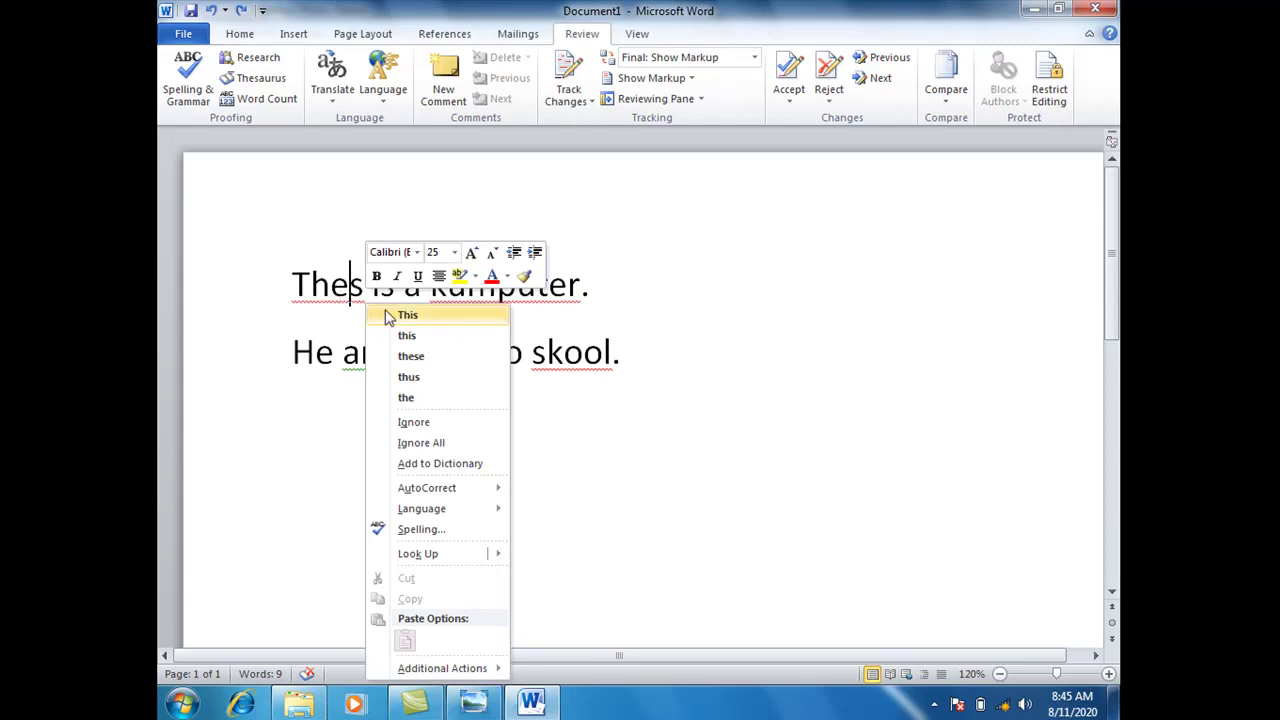
left_click(407, 315)
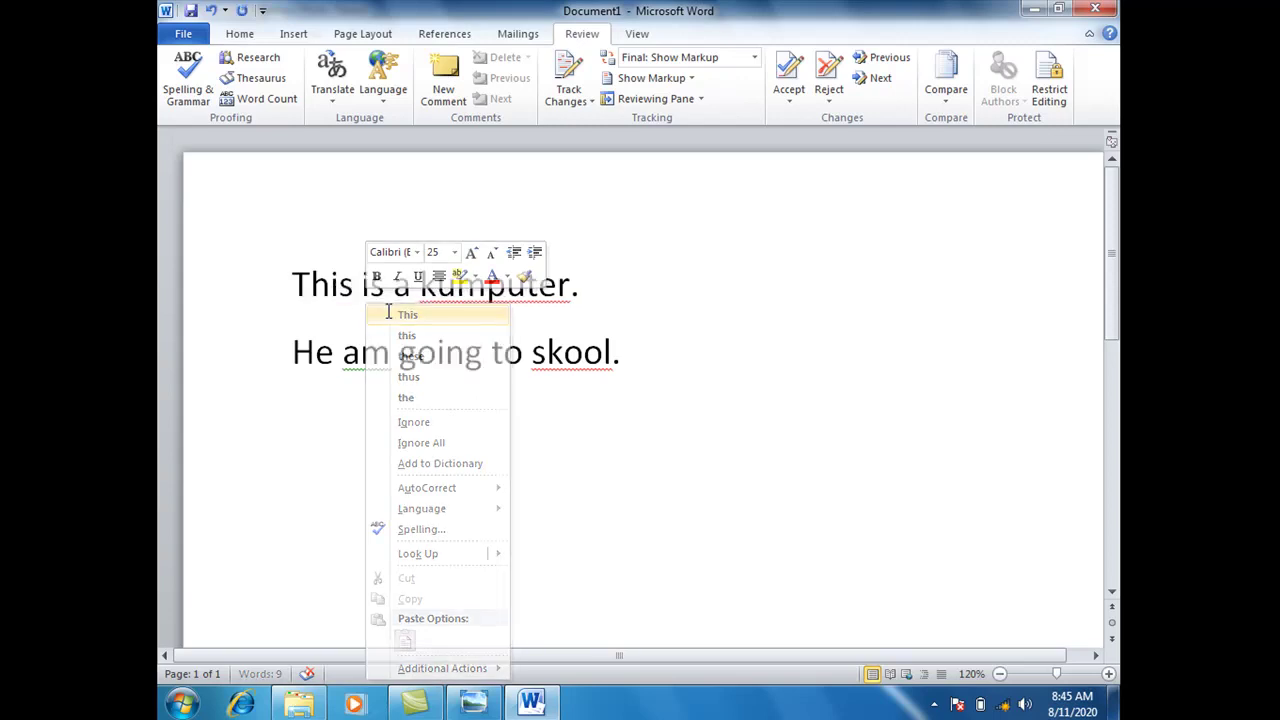
left_click(458, 284)
right_click(461, 285)
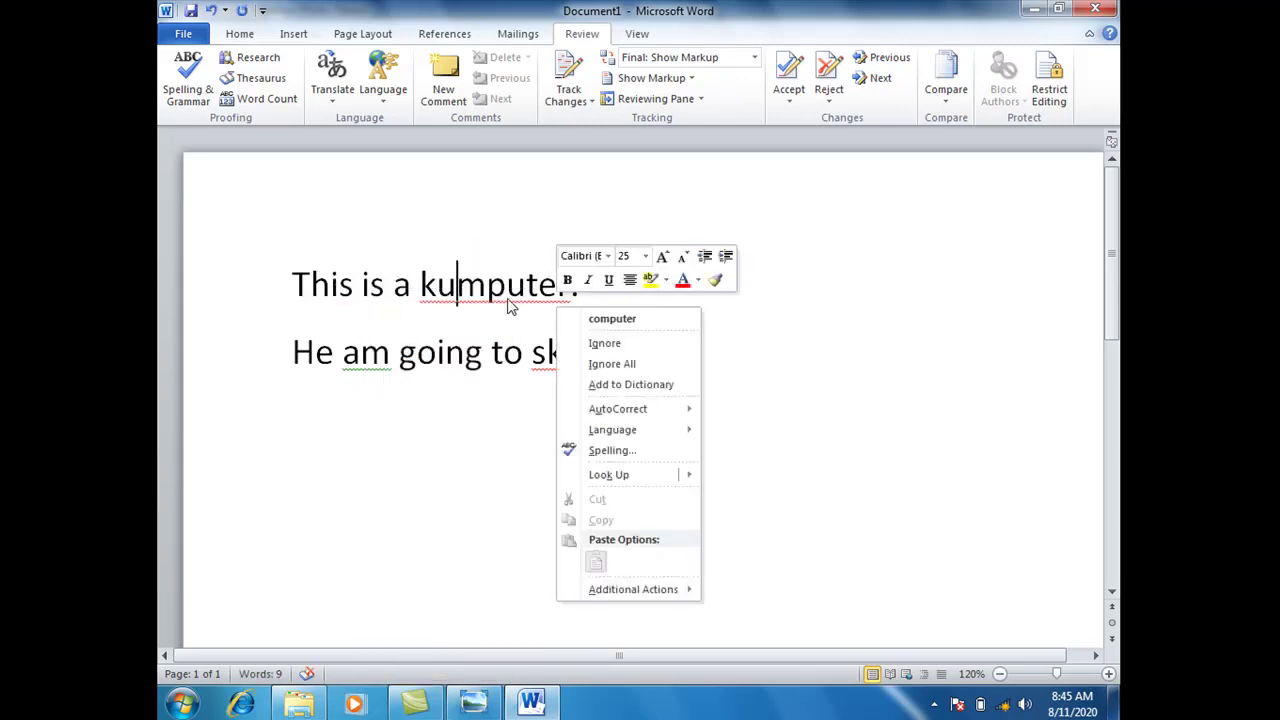
left_click(582, 320)
right_click(583, 365)
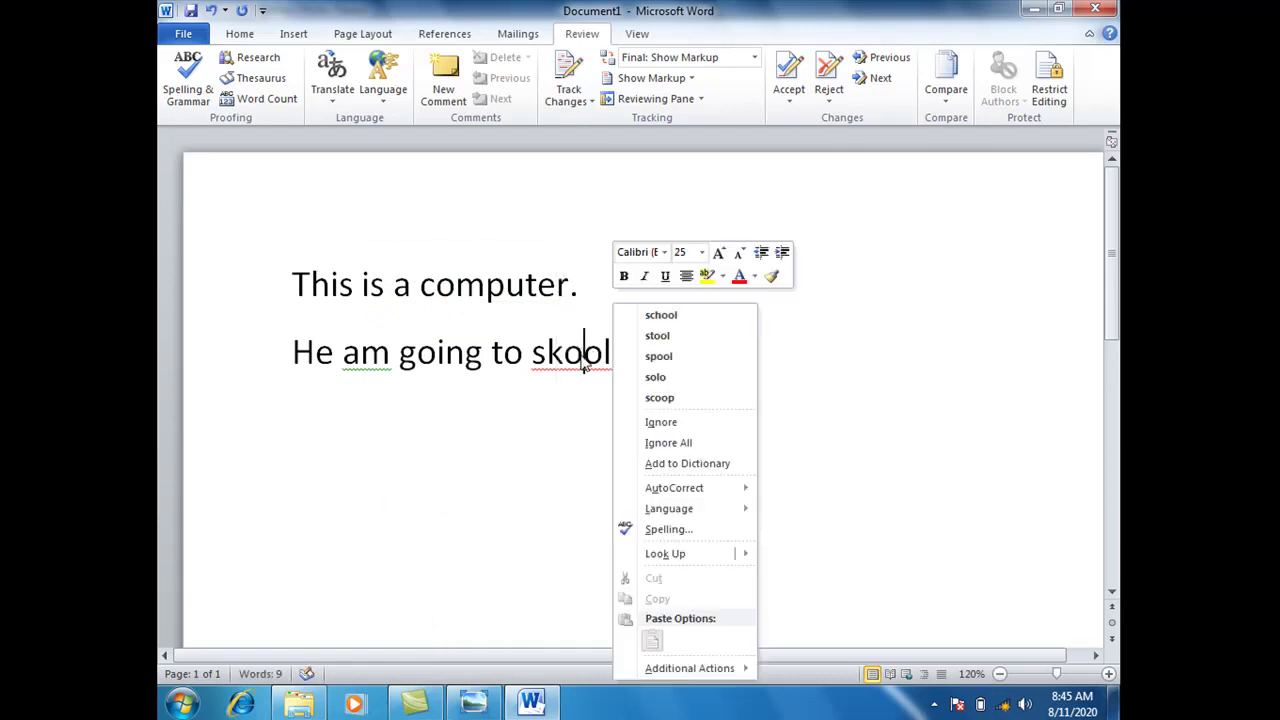
left_click(660, 315)
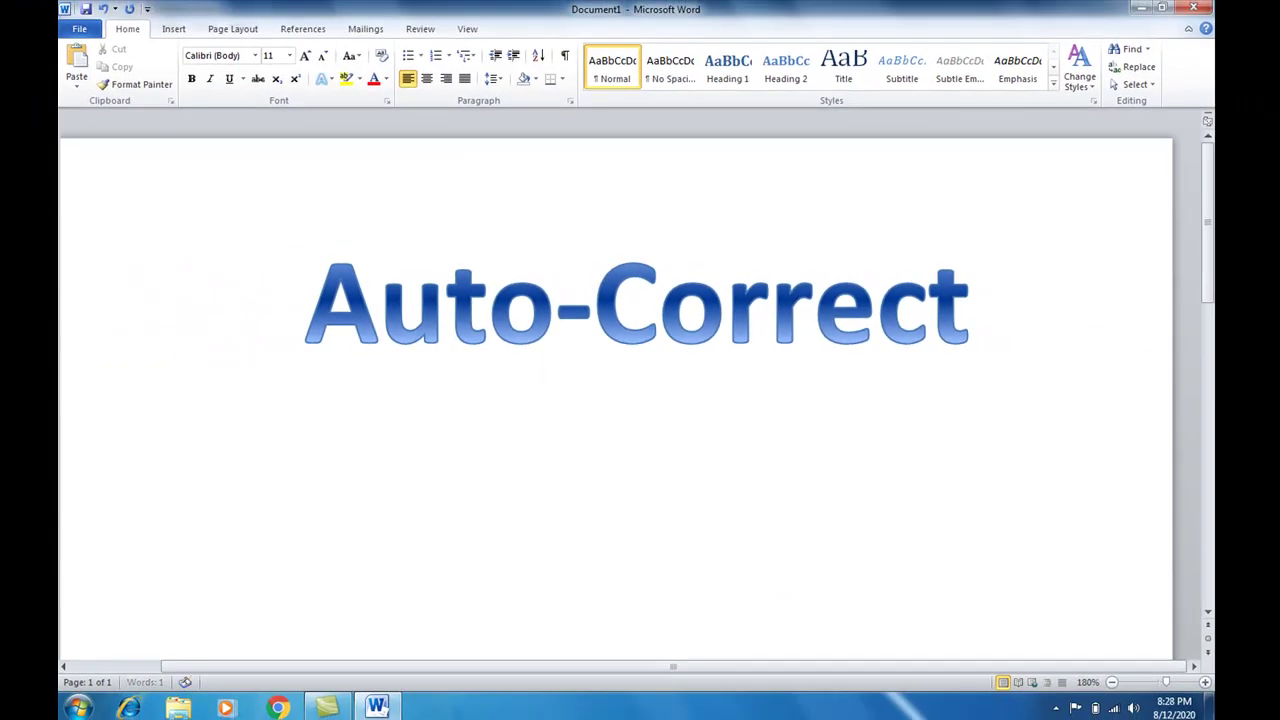
Step: Type 'adn' below the Auto-Correct title so it becomes 'And', then show the File Info view
left_click(129, 487)
type("adn")
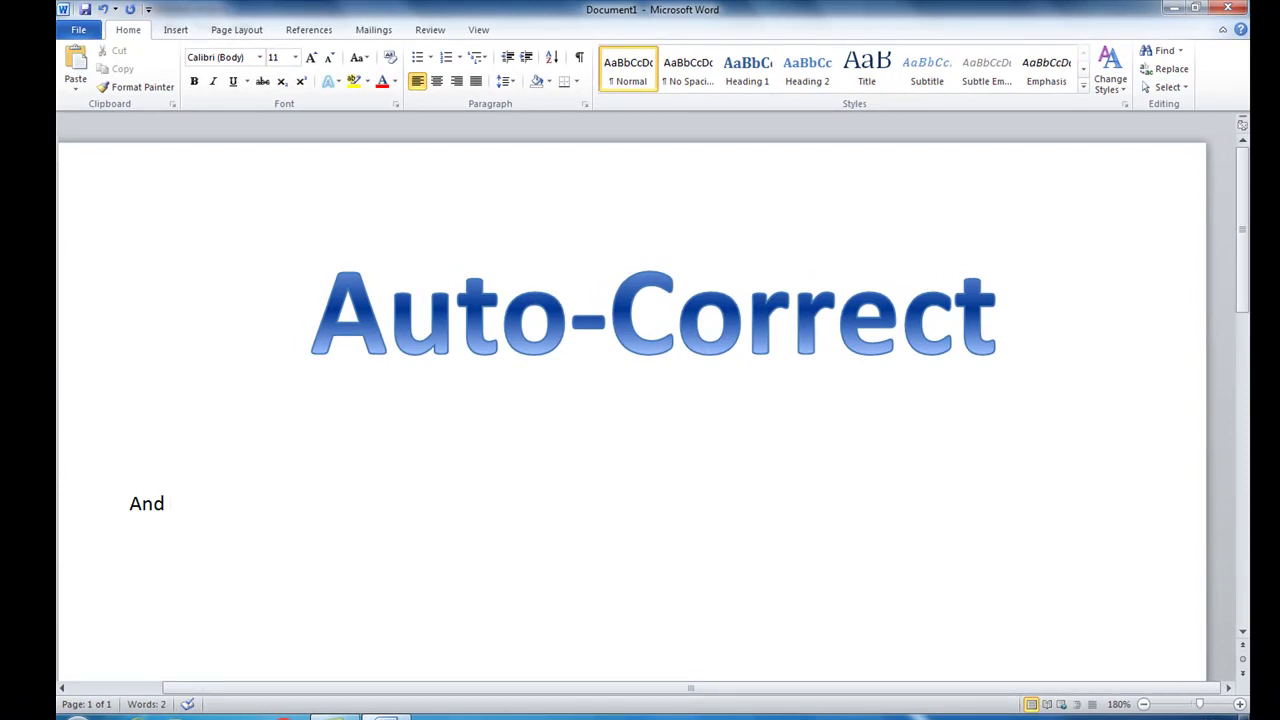
left_click(83, 33)
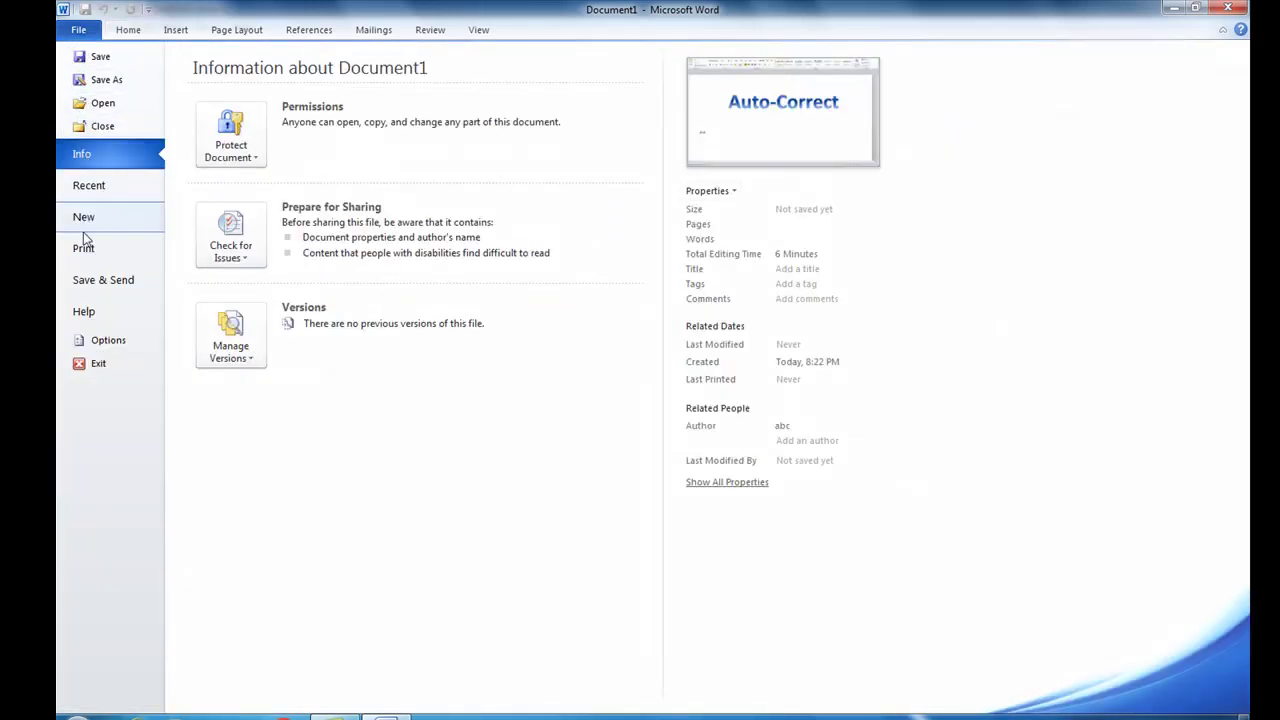
Step: Open the AutoCorrect Options dialog from Word Options > Proofing
left_click(91, 340)
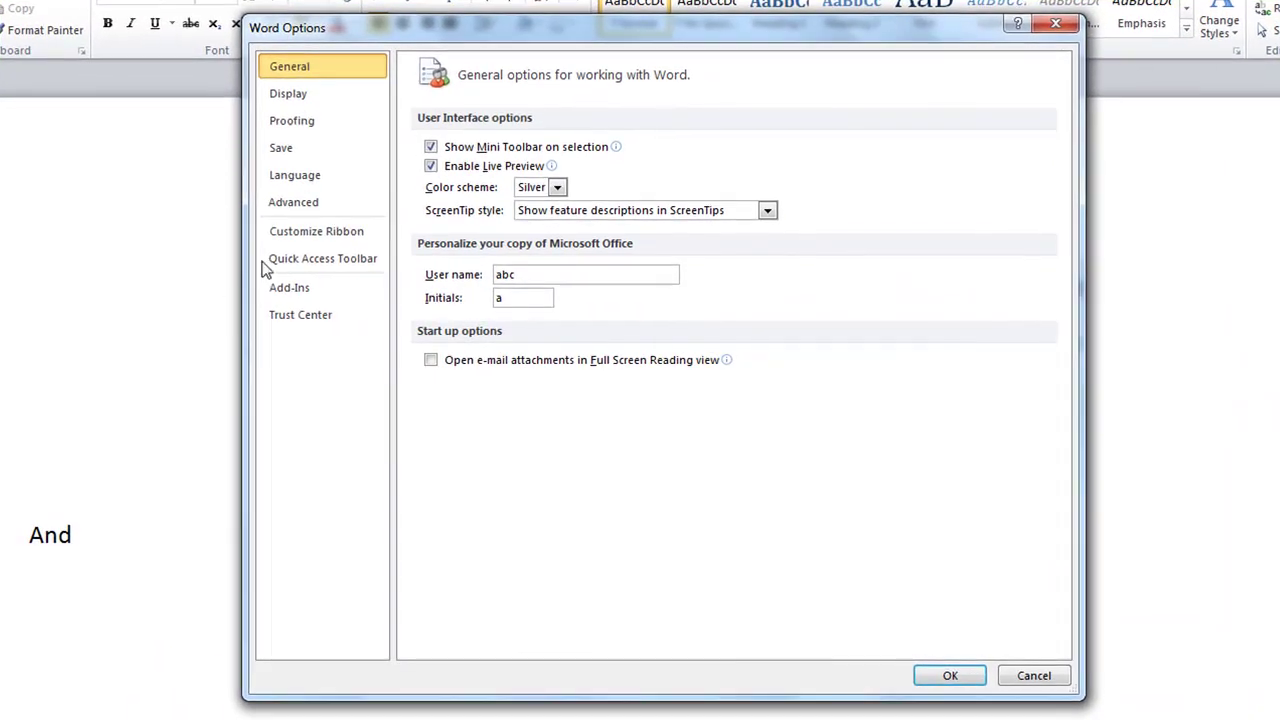
left_click(315, 124)
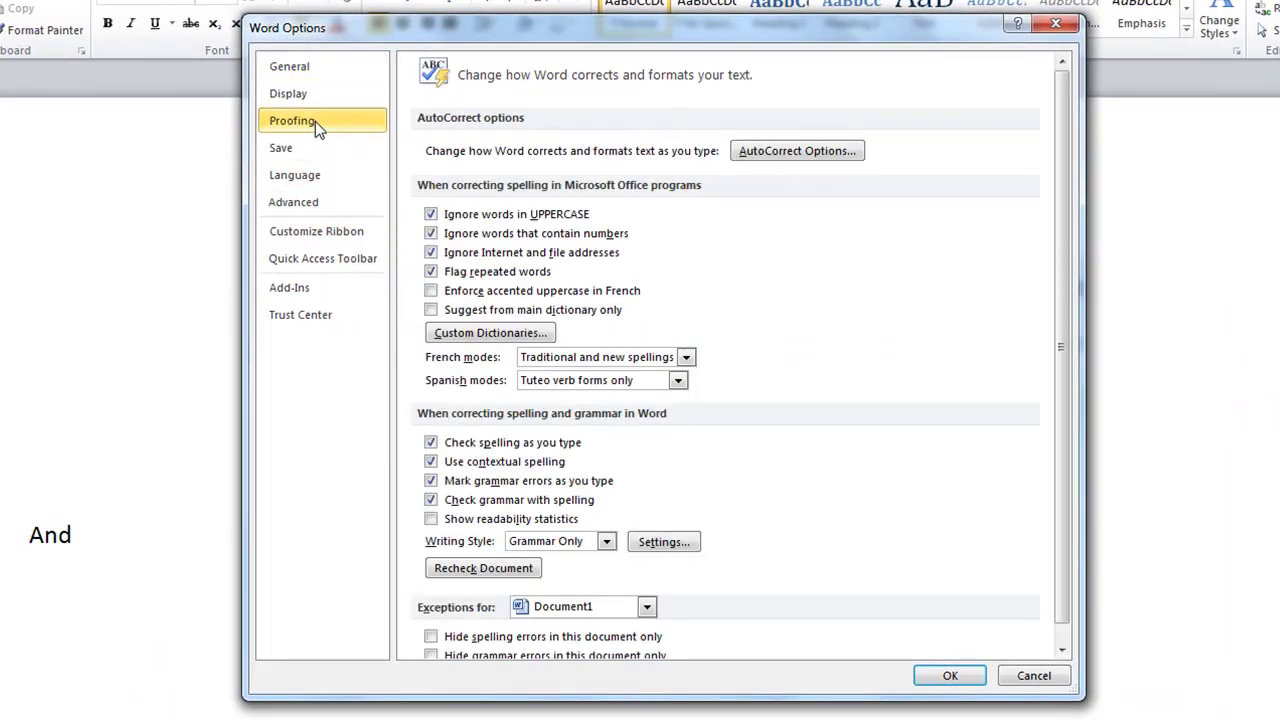
left_click(781, 151)
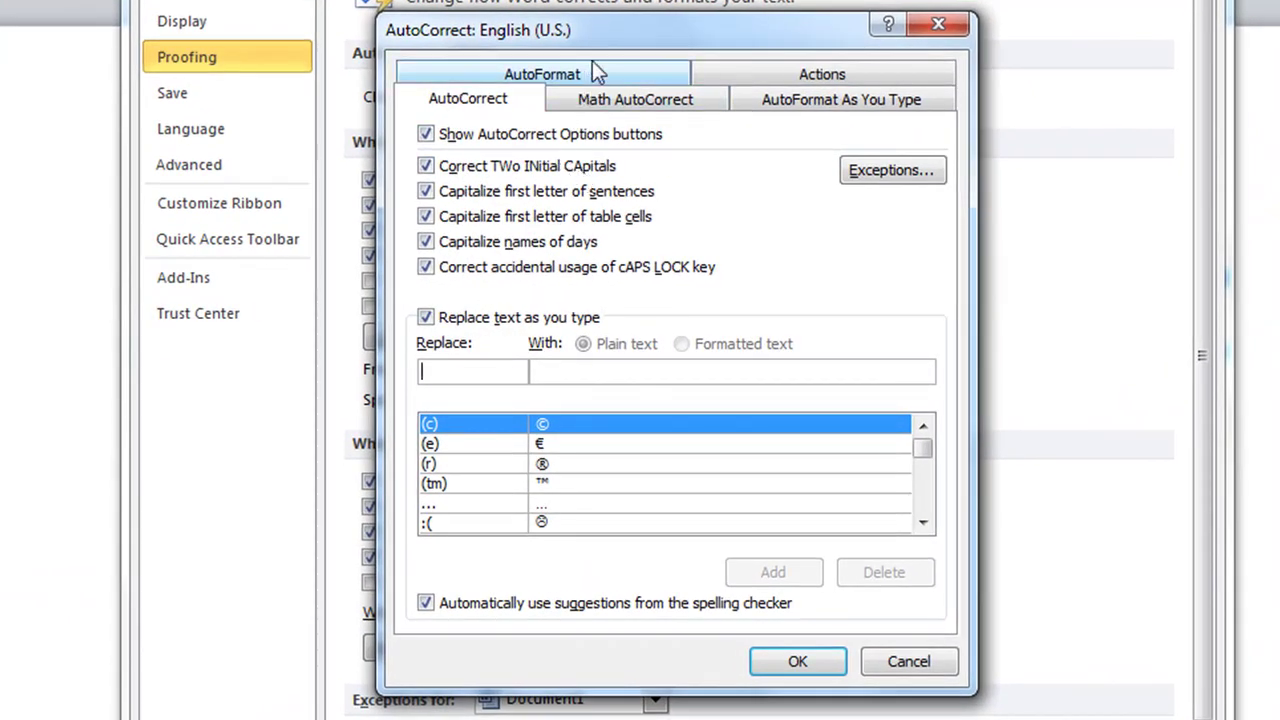
left_click_drag(474, 35, 263, 27)
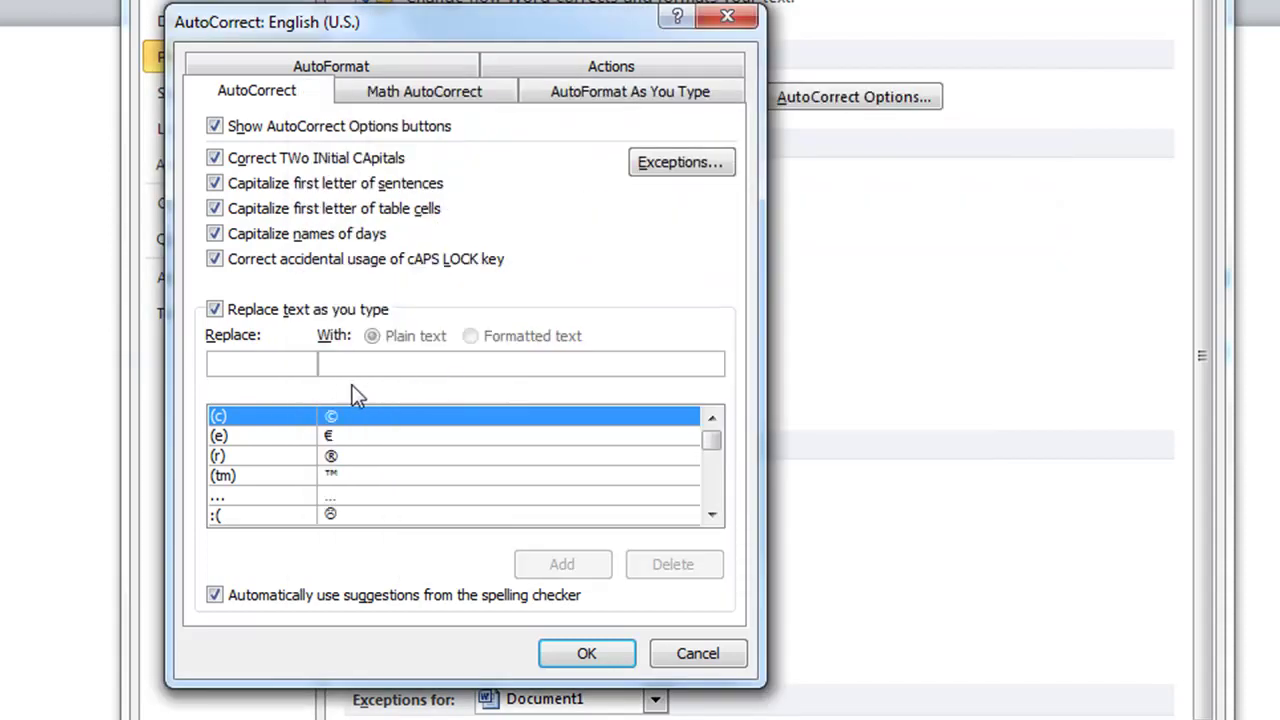
Step: Look up the built-in 'adn' → 'and' entry, then clear the Replace box
key("Tab")
left_click(263, 366)
type("ad")
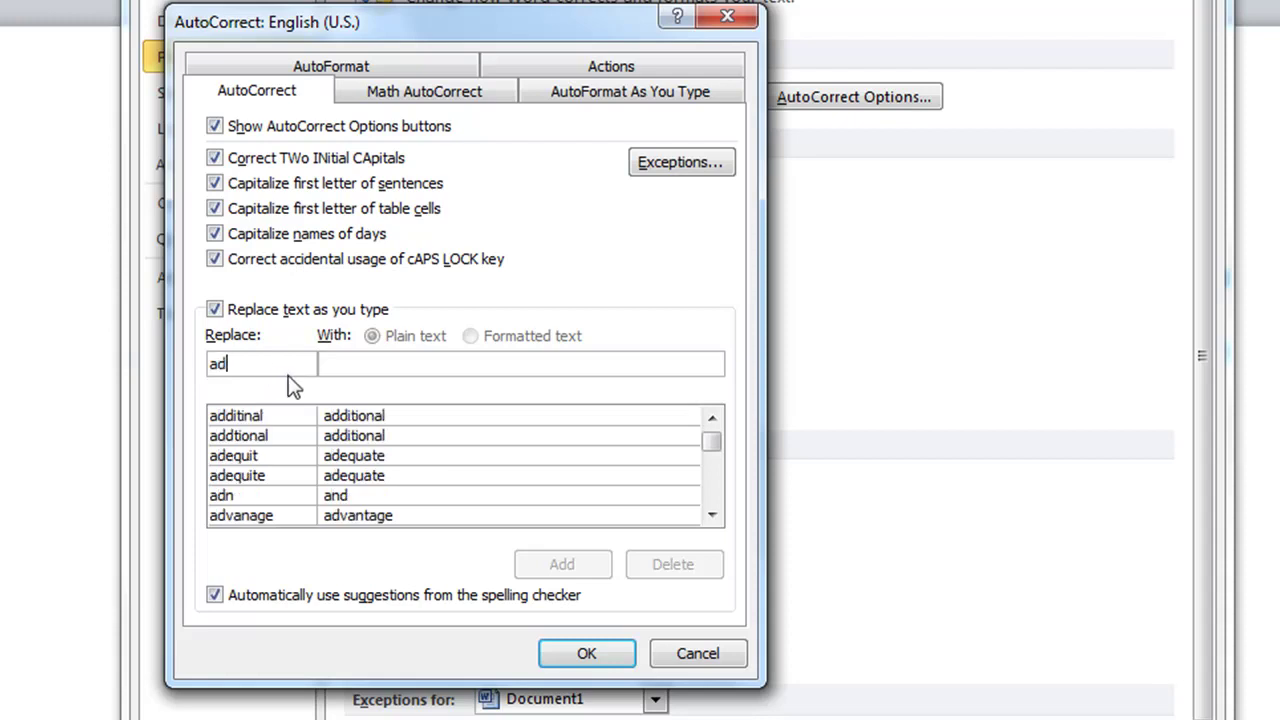
type("n")
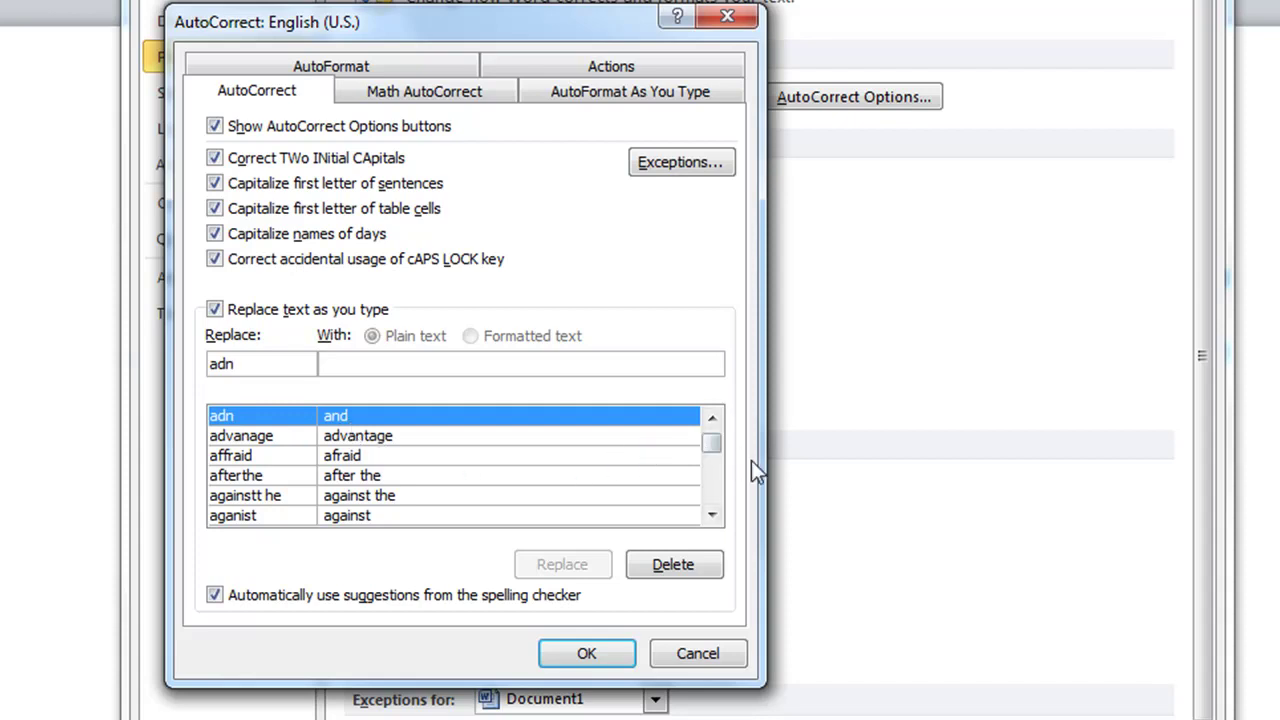
left_click_drag(718, 447, 728, 440)
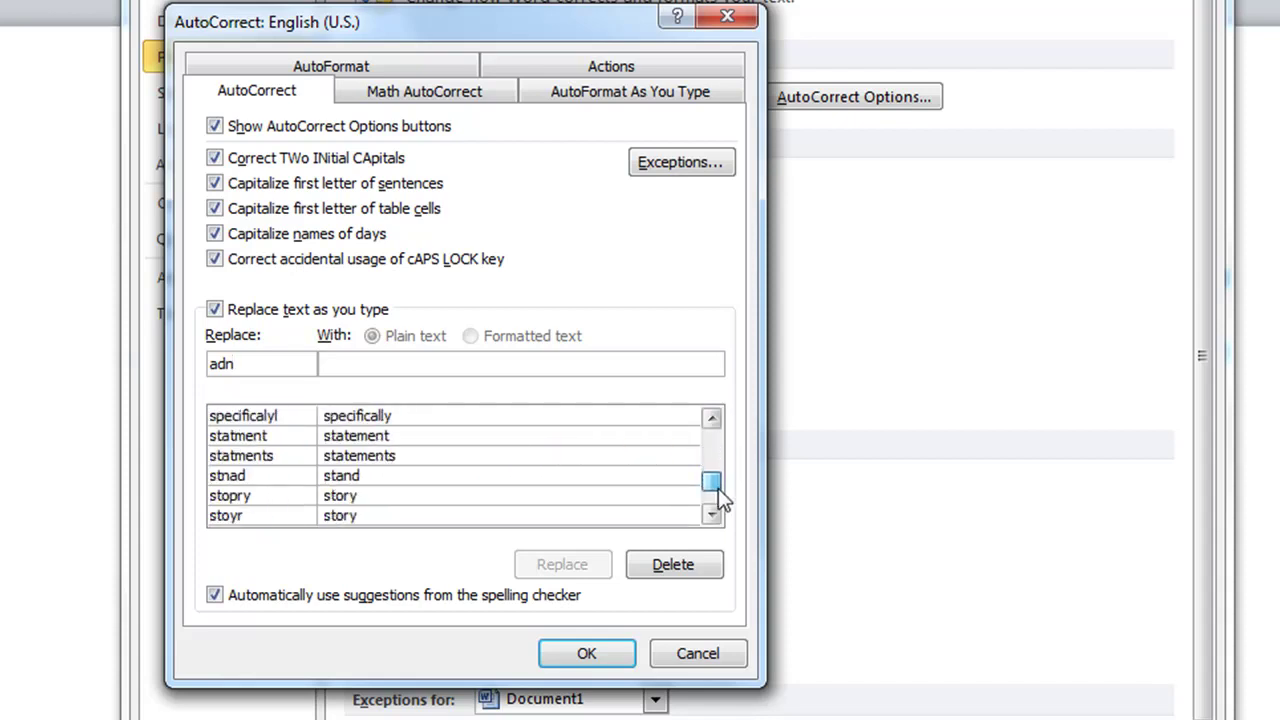
left_click_drag(268, 365, 142, 351)
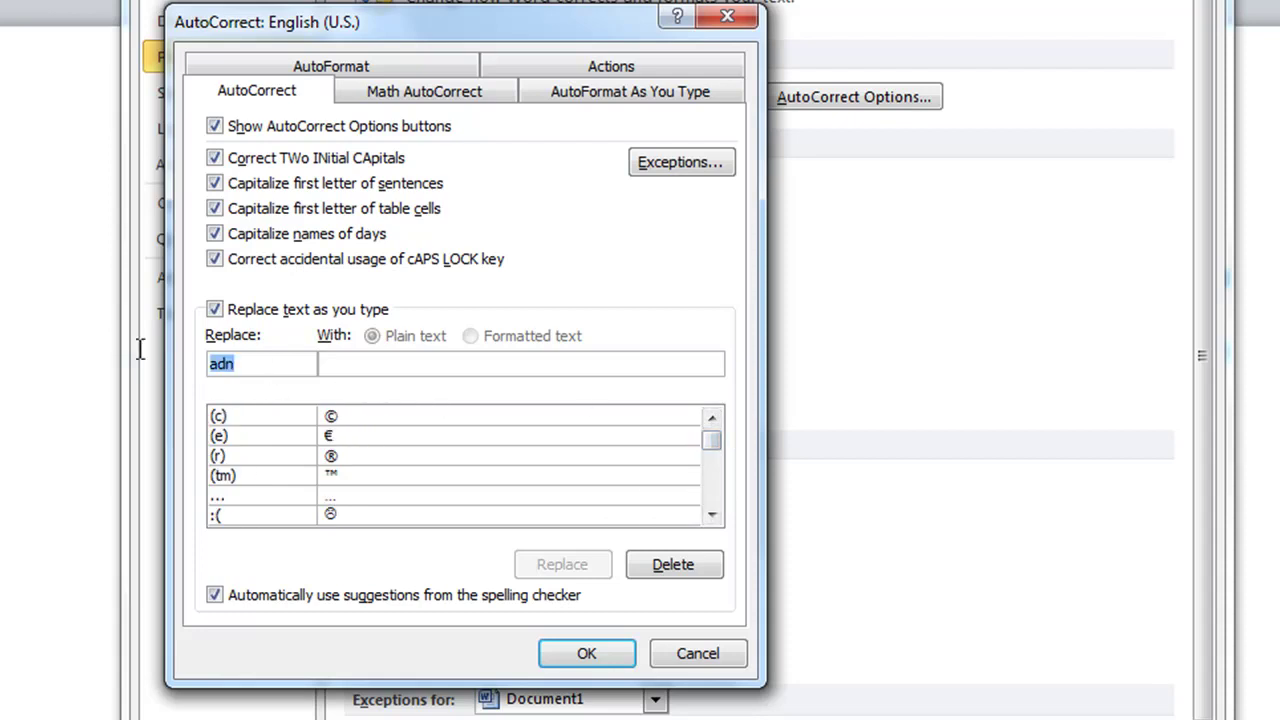
key("BackSpace")
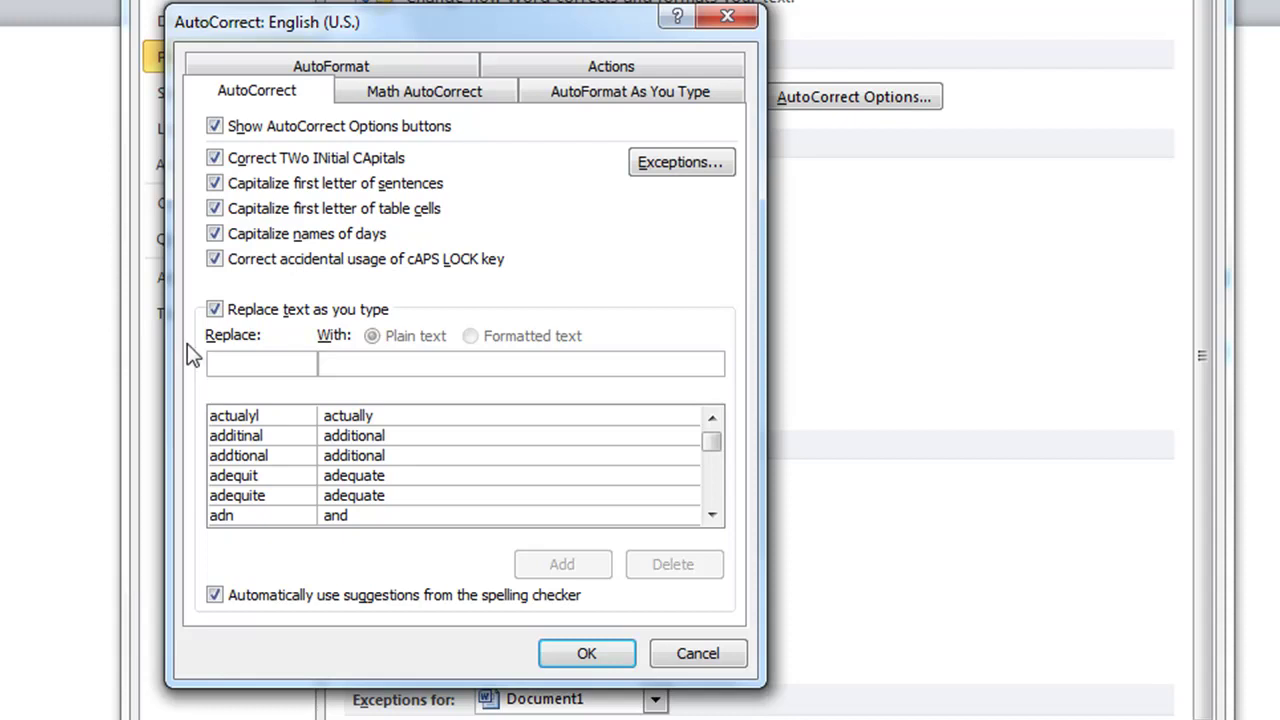
Step: Add an AutoCorrect entry replacing 'sitech' with 'Shahcom Institute of Technology'
type("s")
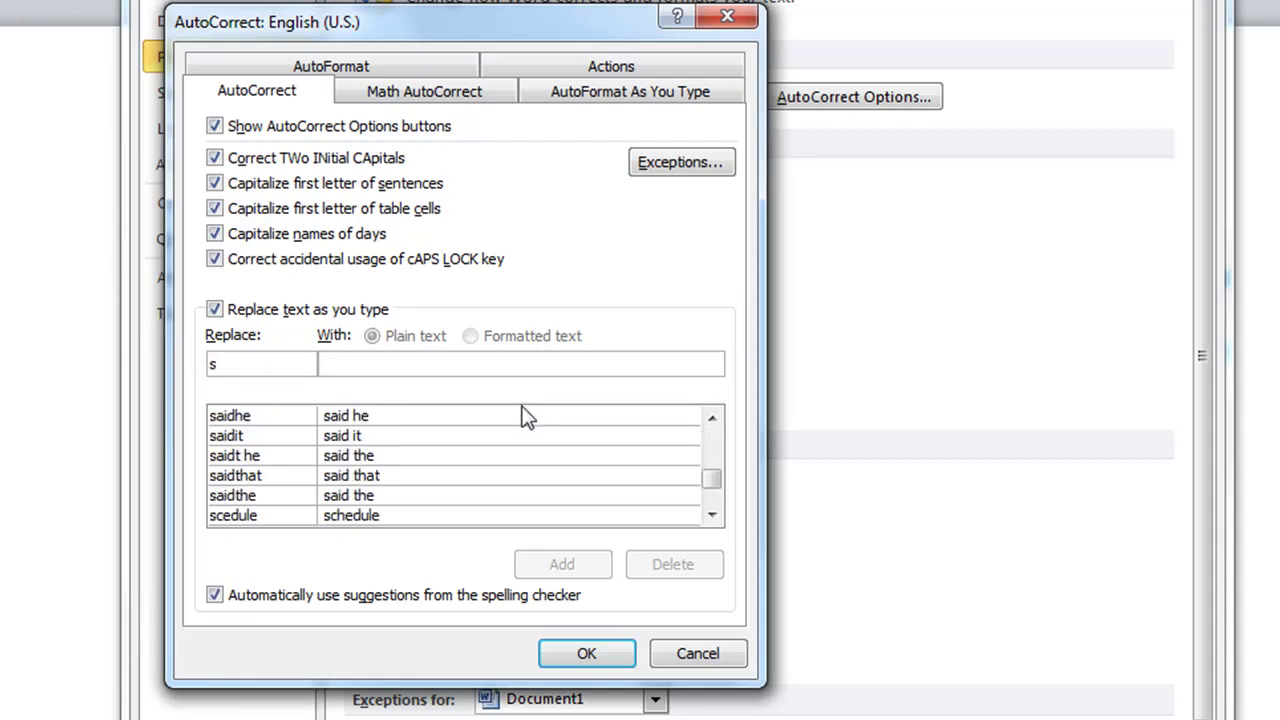
type("itect")
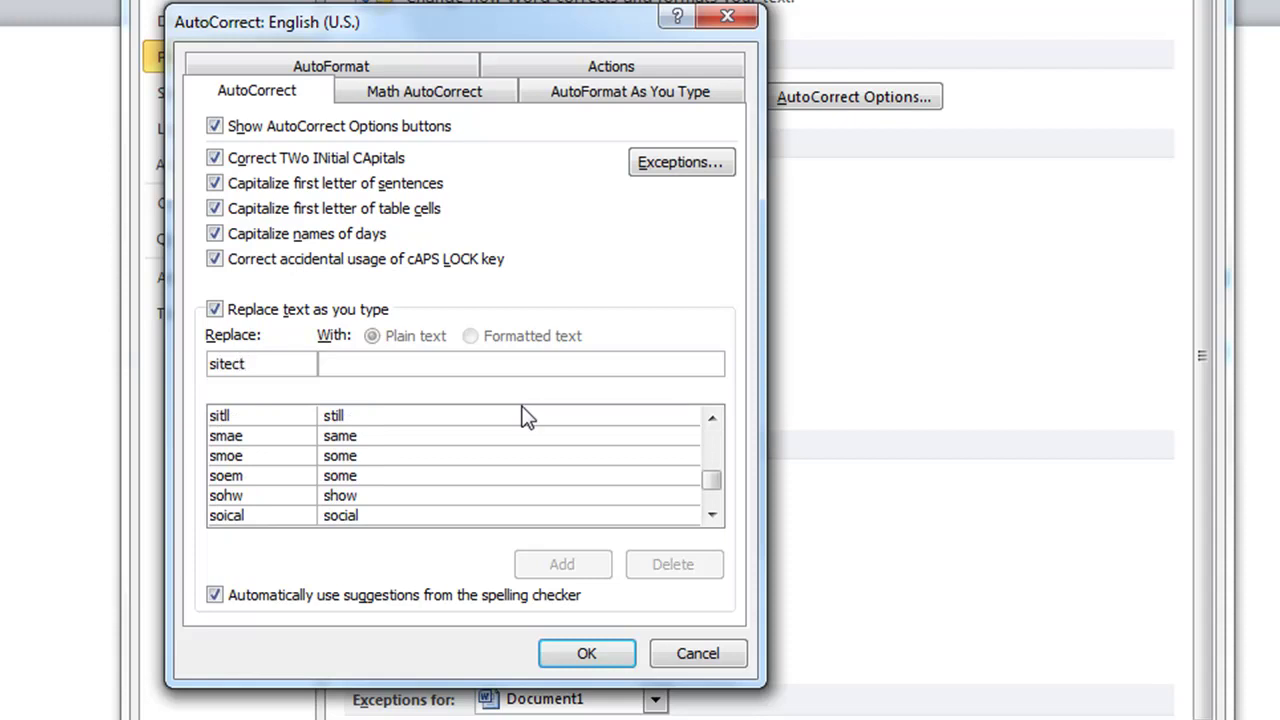
key("BackSpace")
type("h")
left_click(409, 360)
type("Sh")
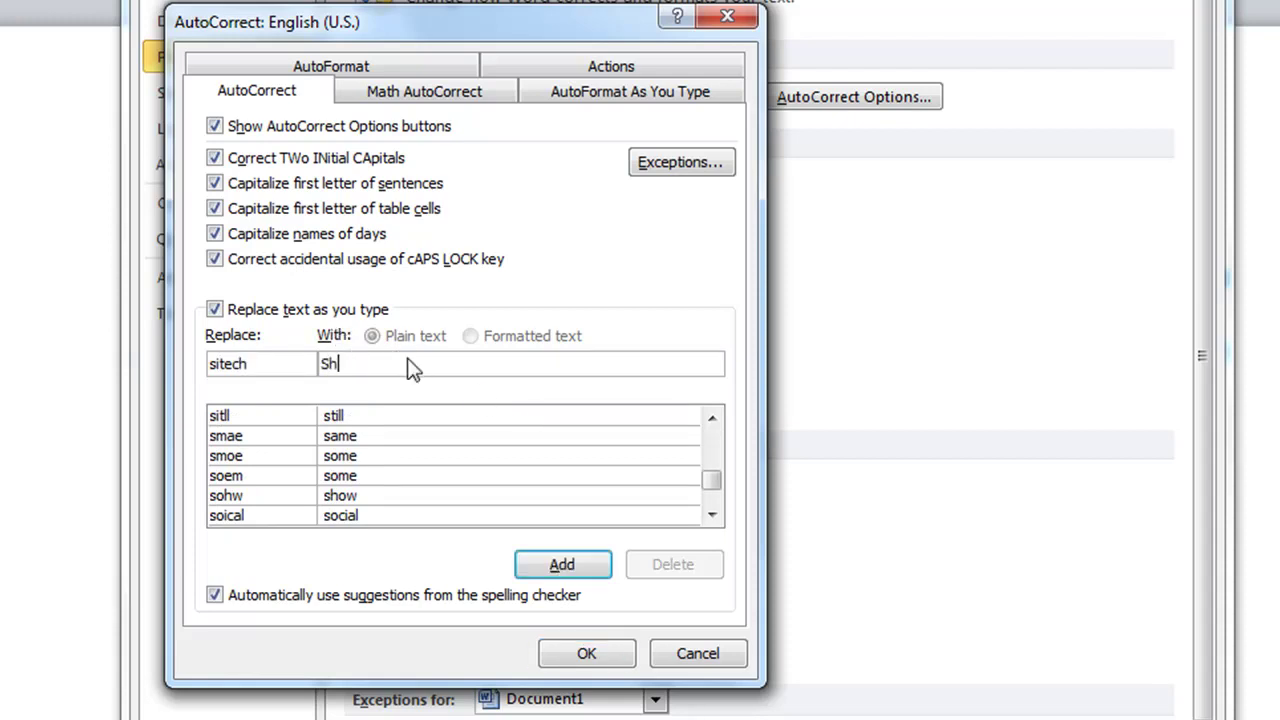
type("ahcom ")
type("Institute ")
type("of Technolog")
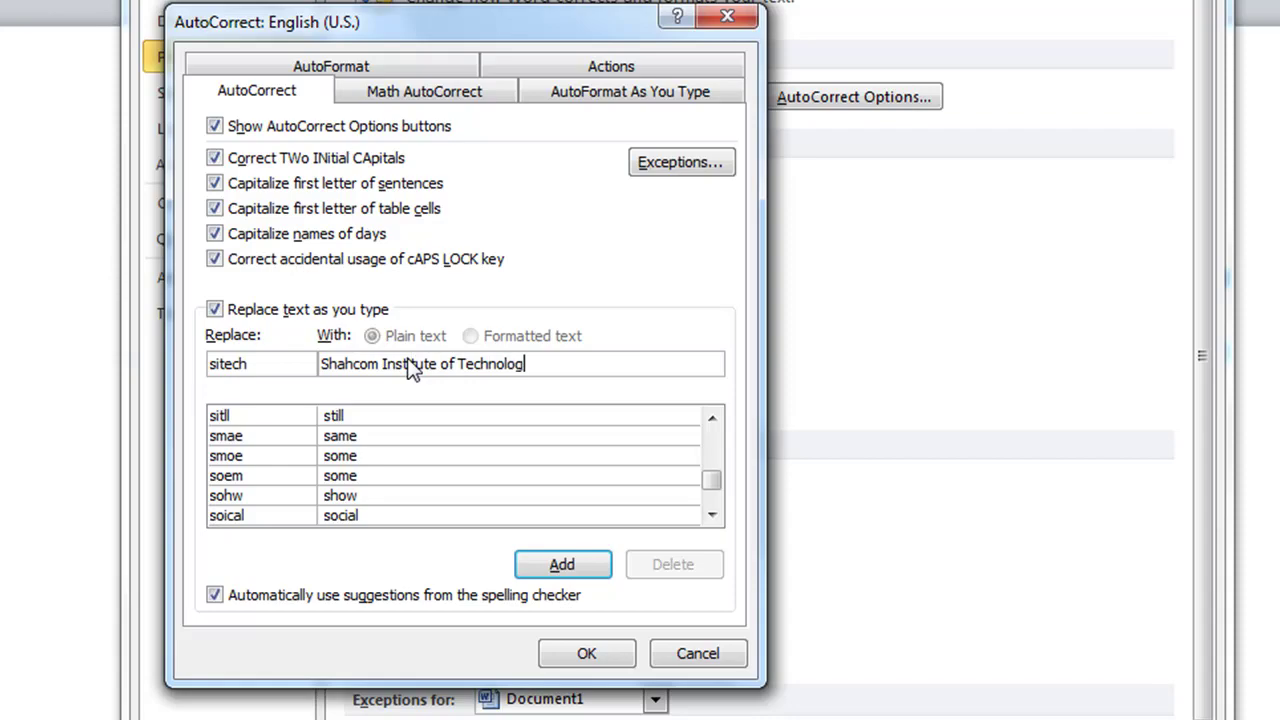
type("y")
left_click(566, 566)
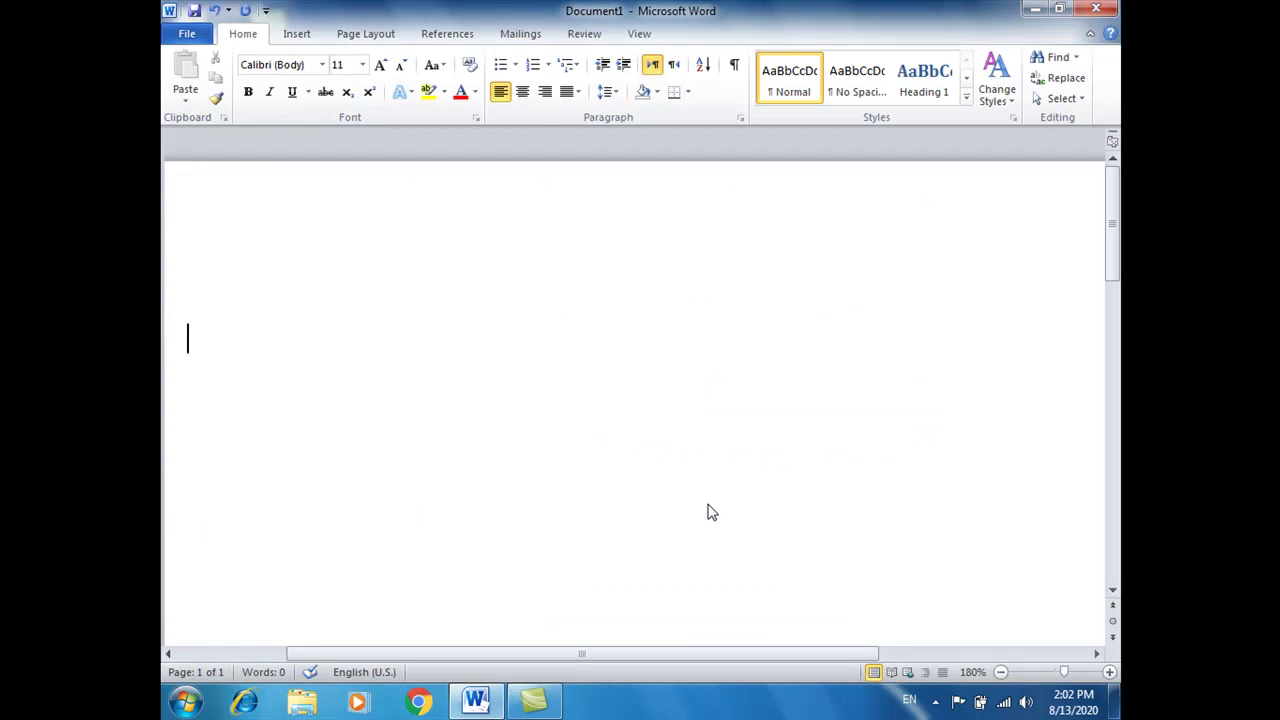
Step: Type 'sitech' to expand it to the institute name, then type 'Computer' on the next line
type("sitech")
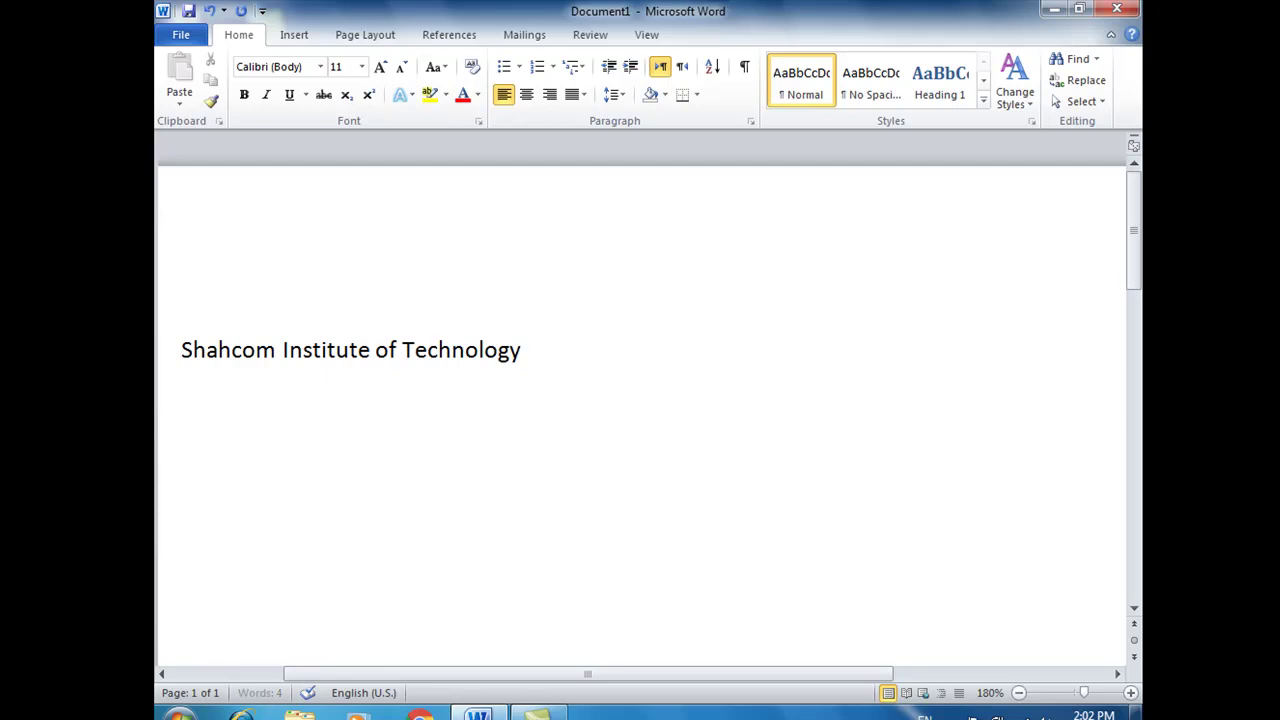
key("Return")
type("SH")
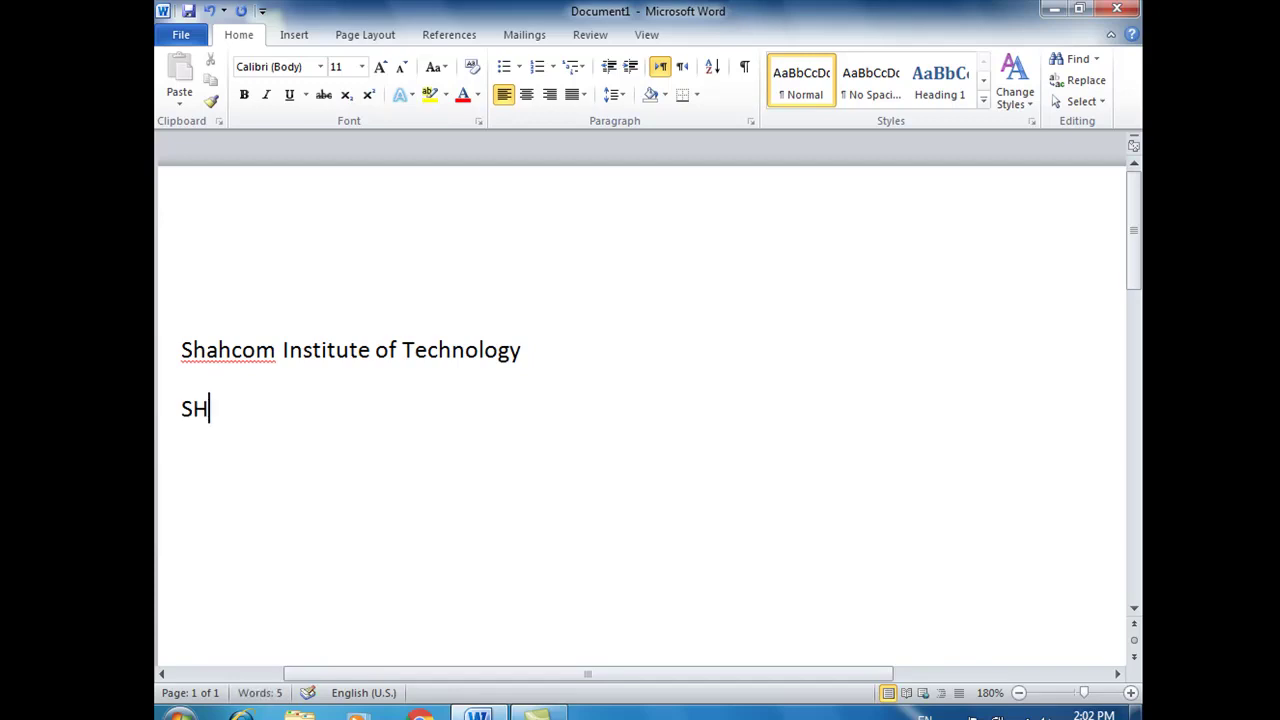
type("ah")
key("BackSpace")
key("BackSpace")
key("BackSpace")
key("BackSpace")
type("COmput")
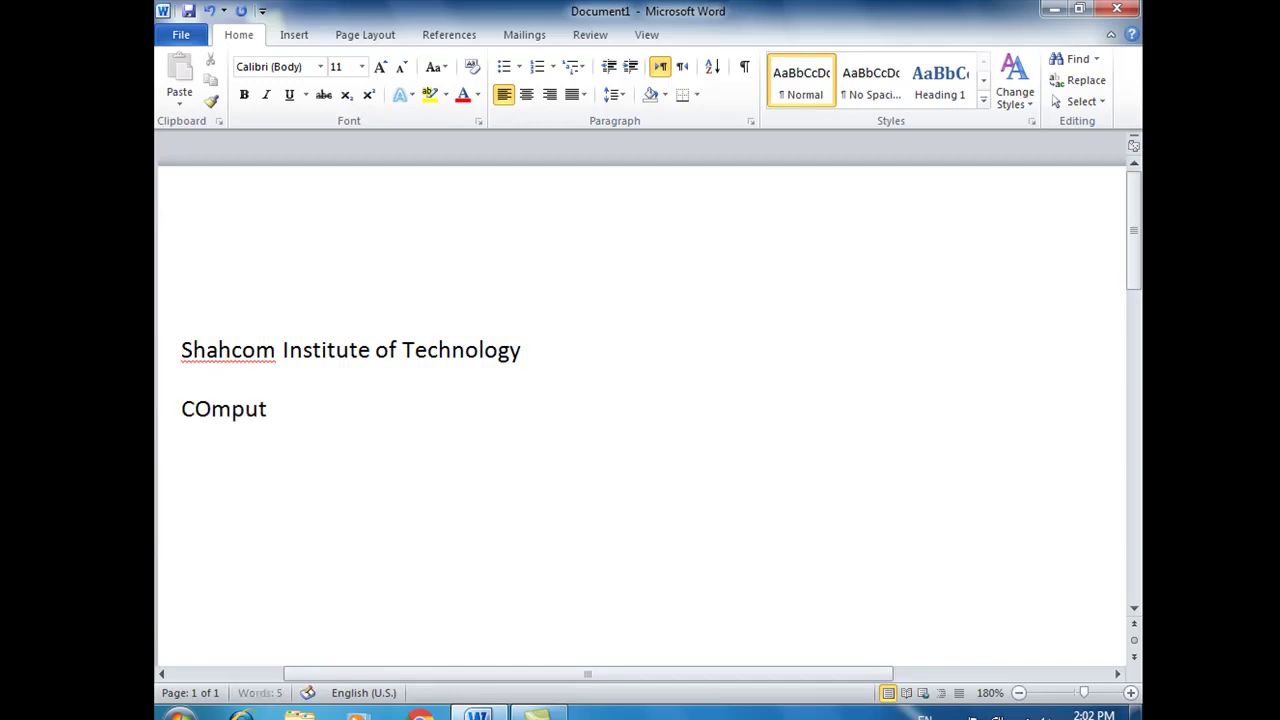
type("re")
key("BackSpace")
key("BackSpace")
type("er")
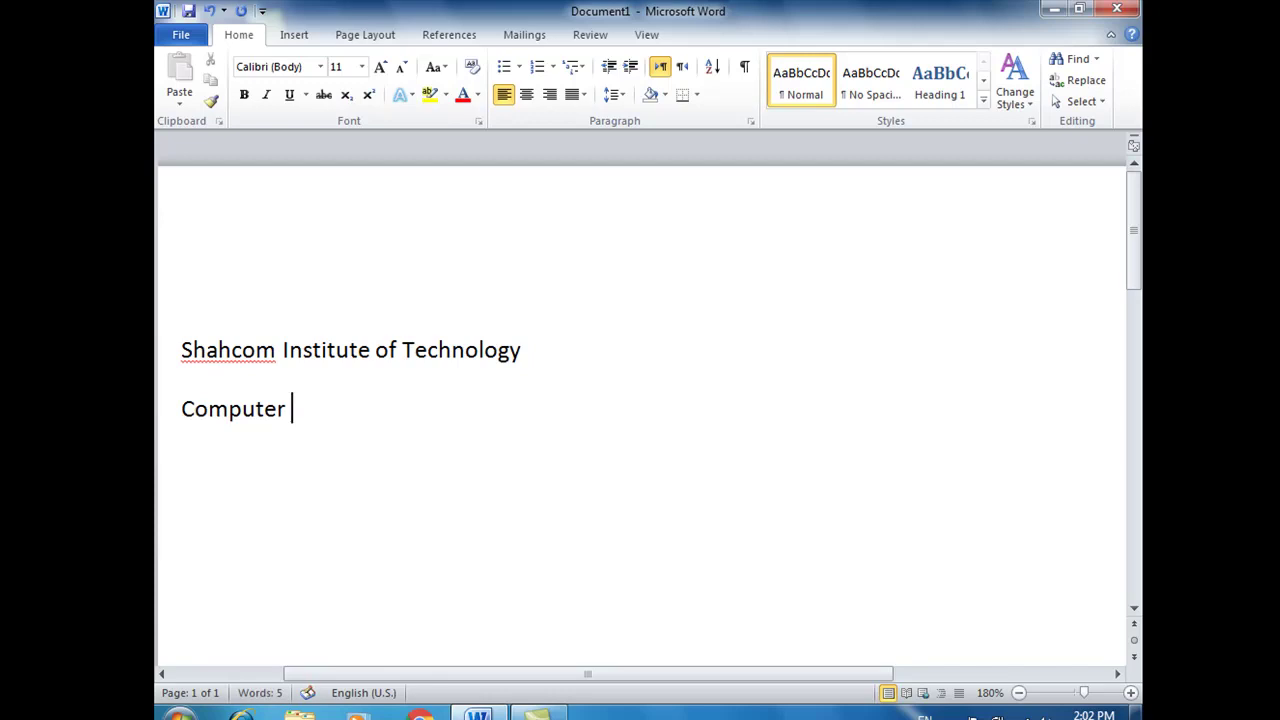
key("Return")
Step: Type 'he is a boy. they' and let AutoCorrect capitalize both sentence starts
type("he")
type(" is a")
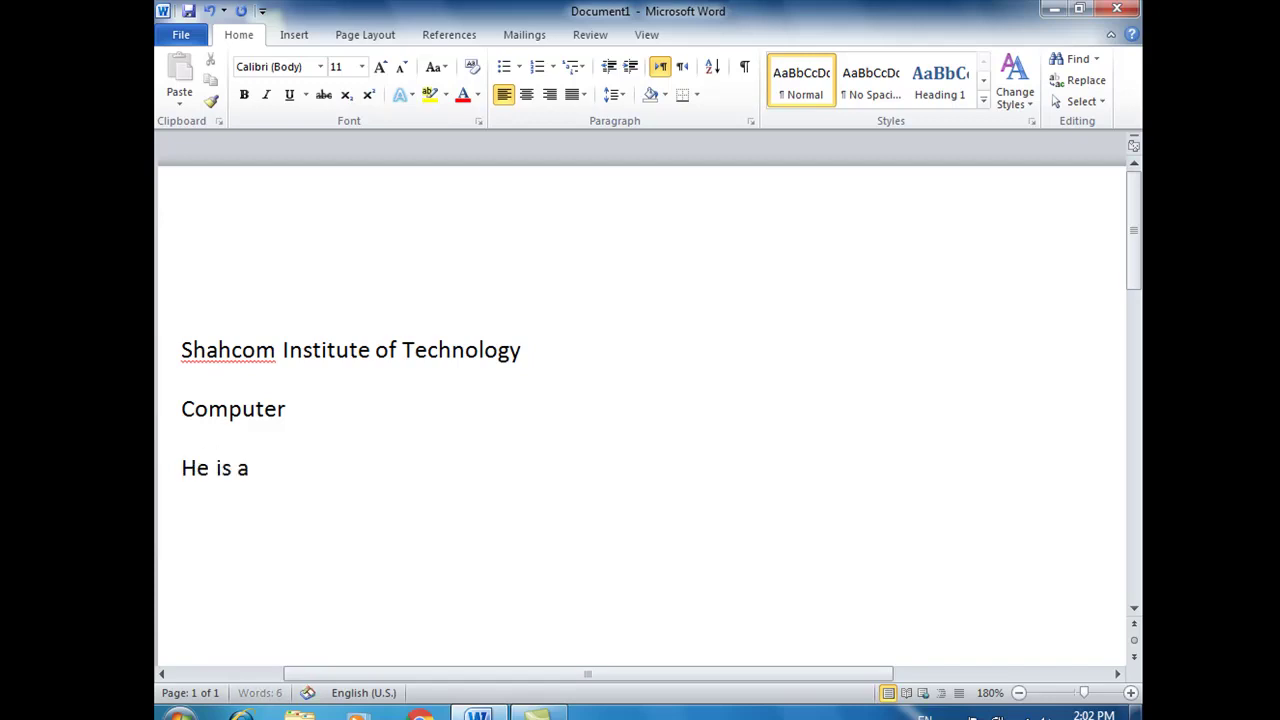
type(" boy.")
type("the")
type("y")
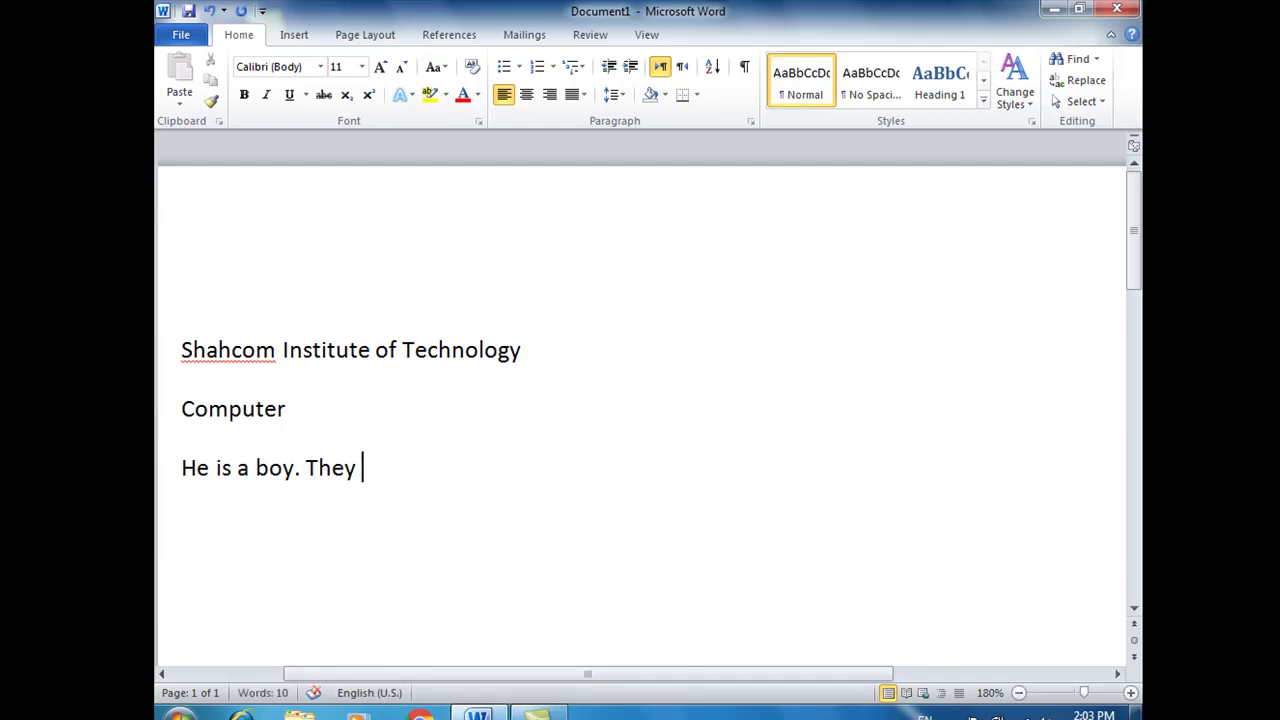
key("Return")
Step: Insert a 3x3 table and enter 'Sname' and 'Class' in its first row
left_click(294, 35)
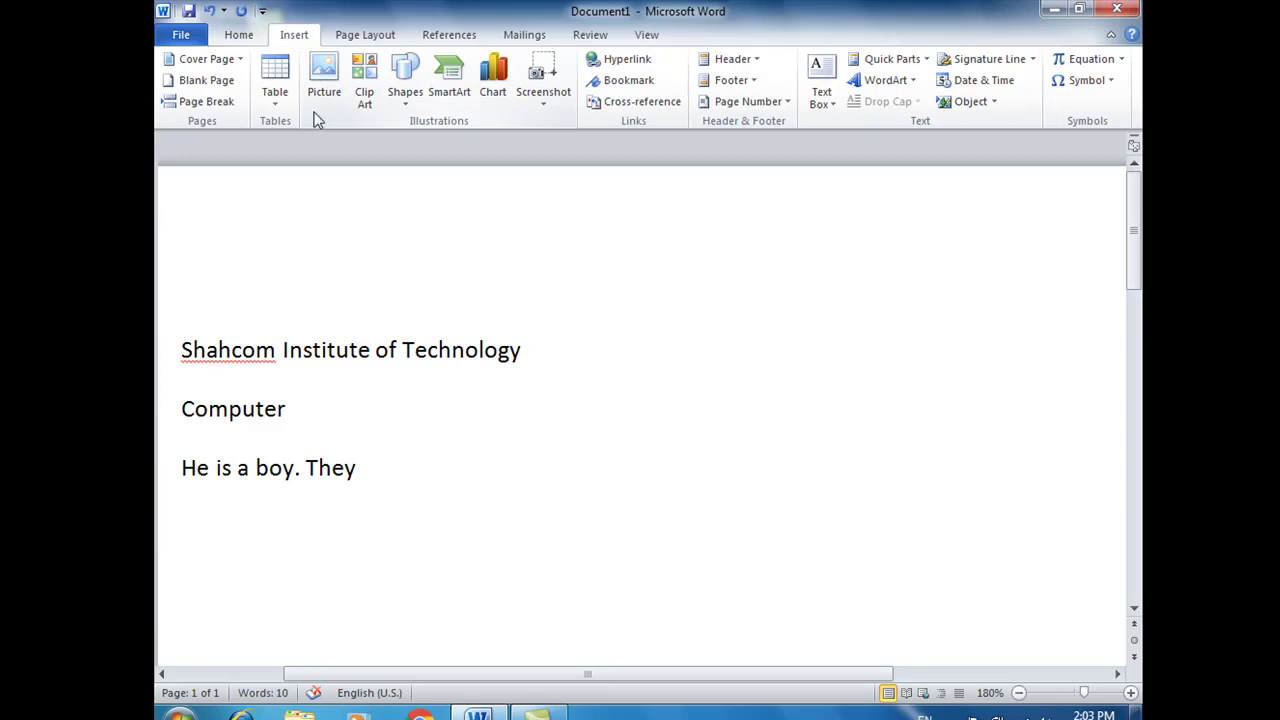
left_click(294, 105)
left_click(316, 195)
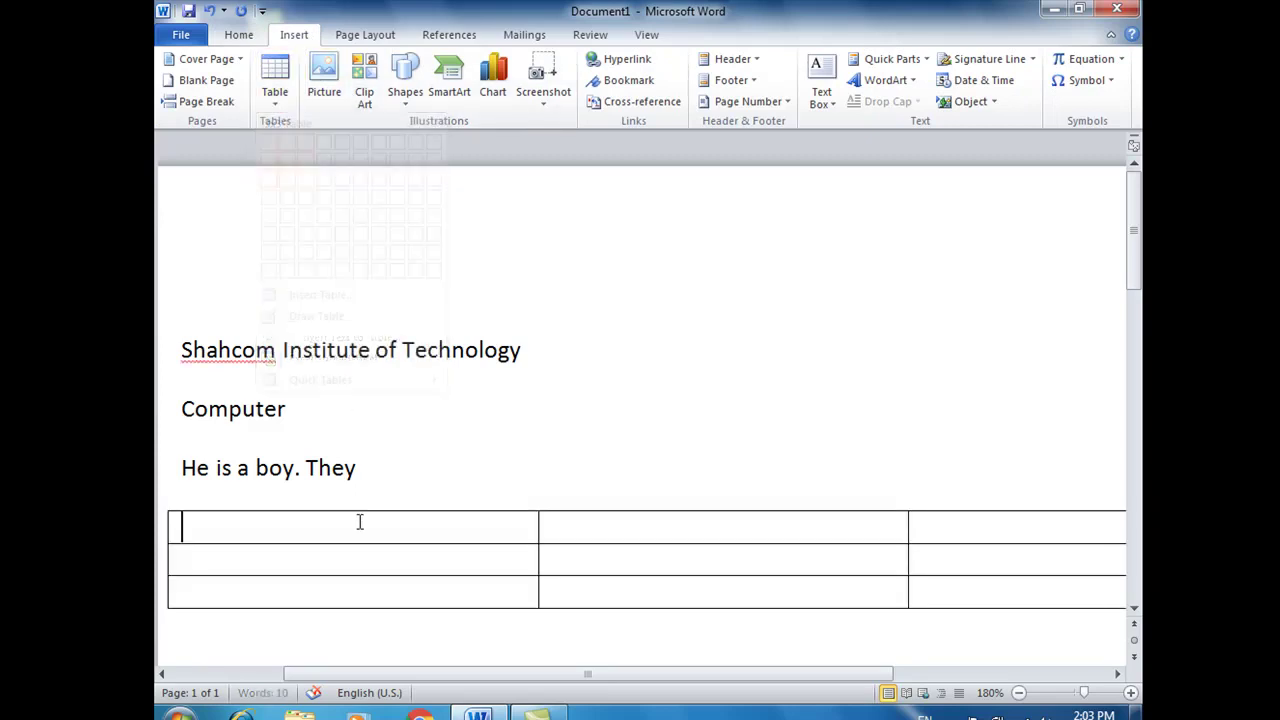
type("s")
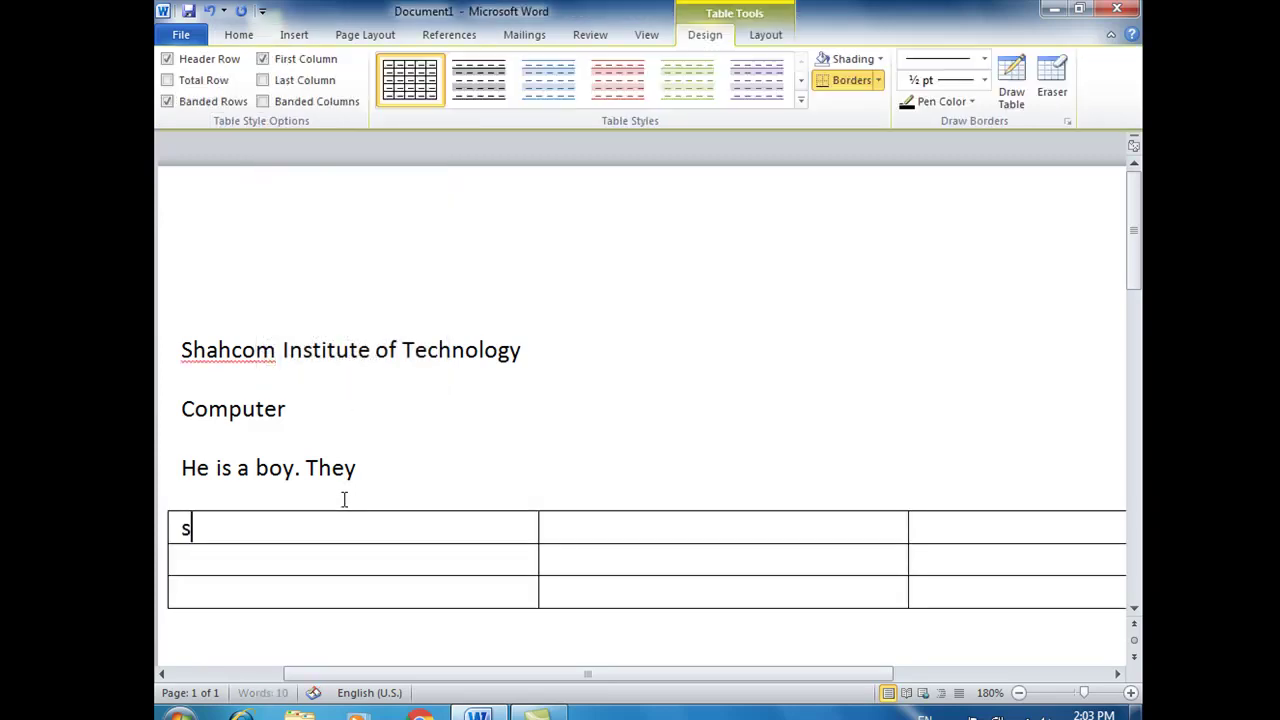
type("name")
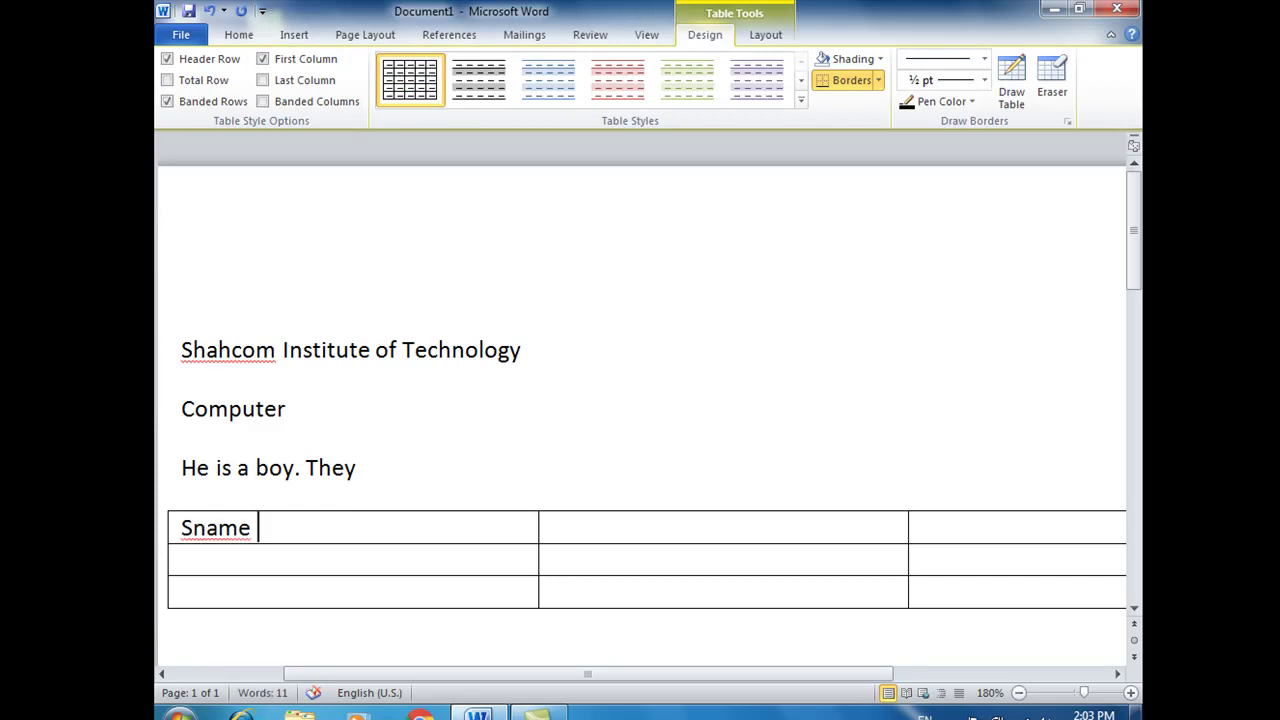
key("Tab")
type("class")
Step: Below the table, type sunday and monday on separate lines, then type cOMPUTER
key("Down")
key("Down")
key("Down")
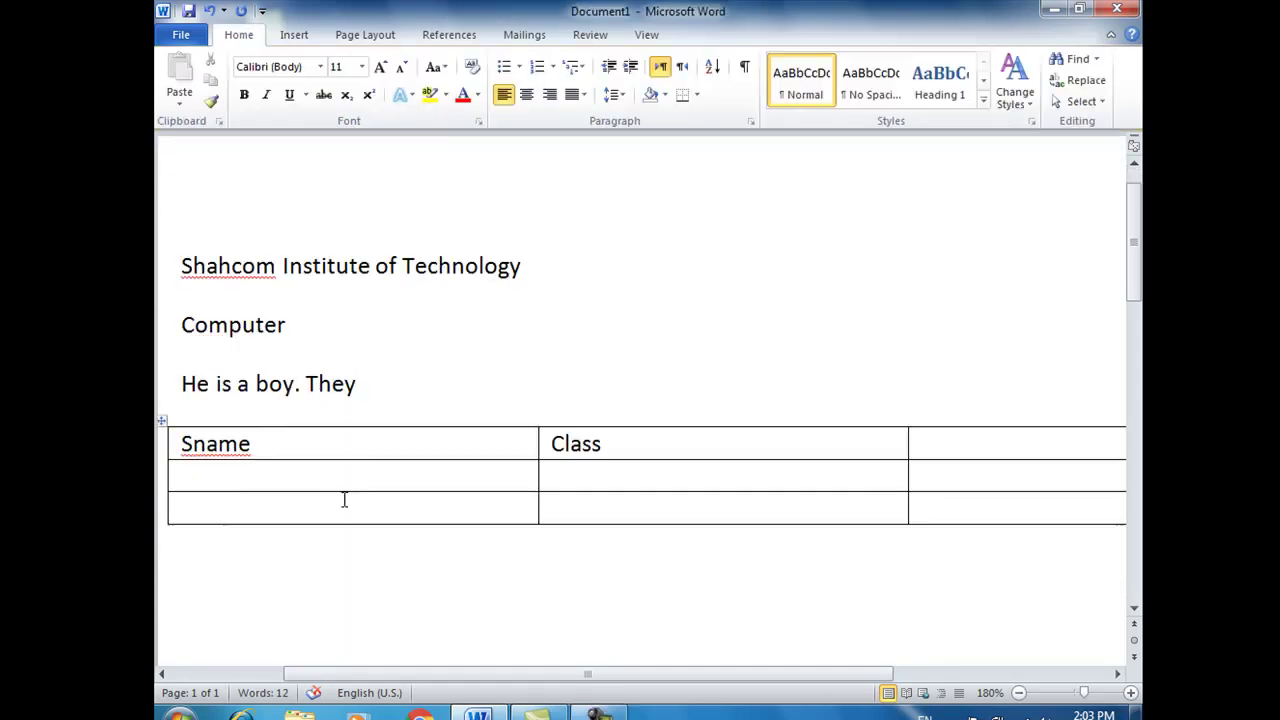
type("s")
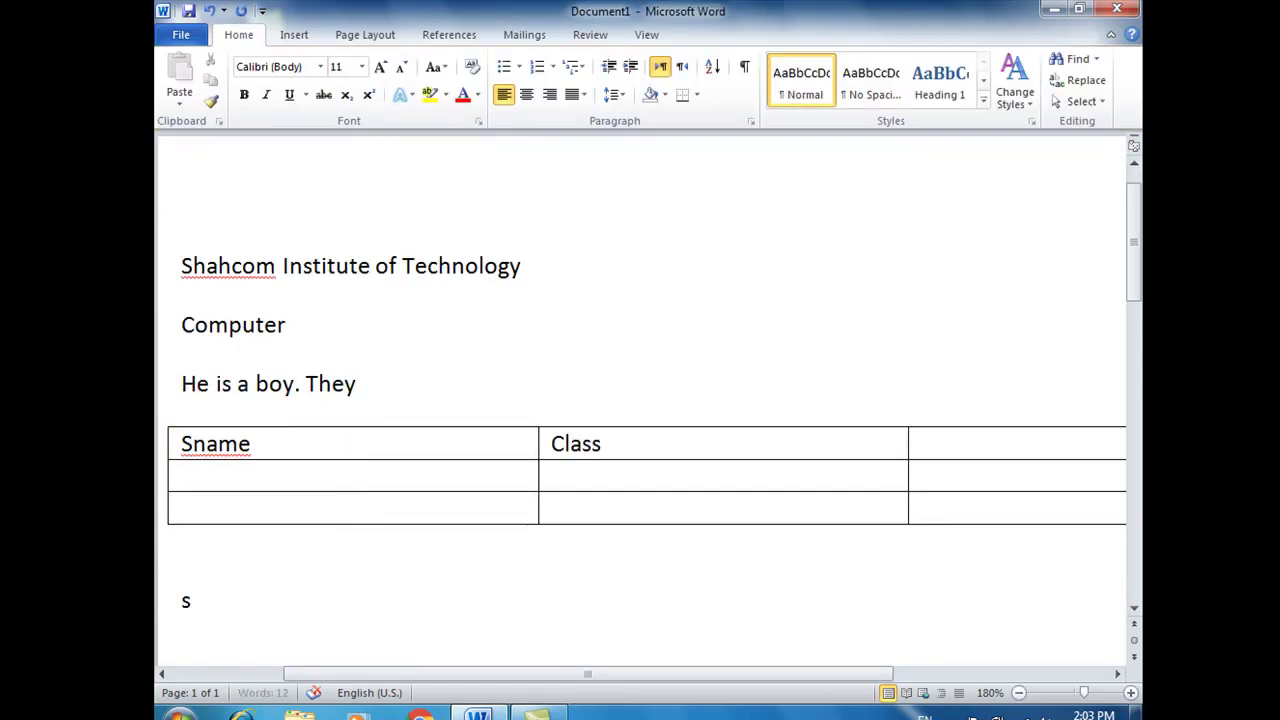
type("unday")
key("Return")
type("m")
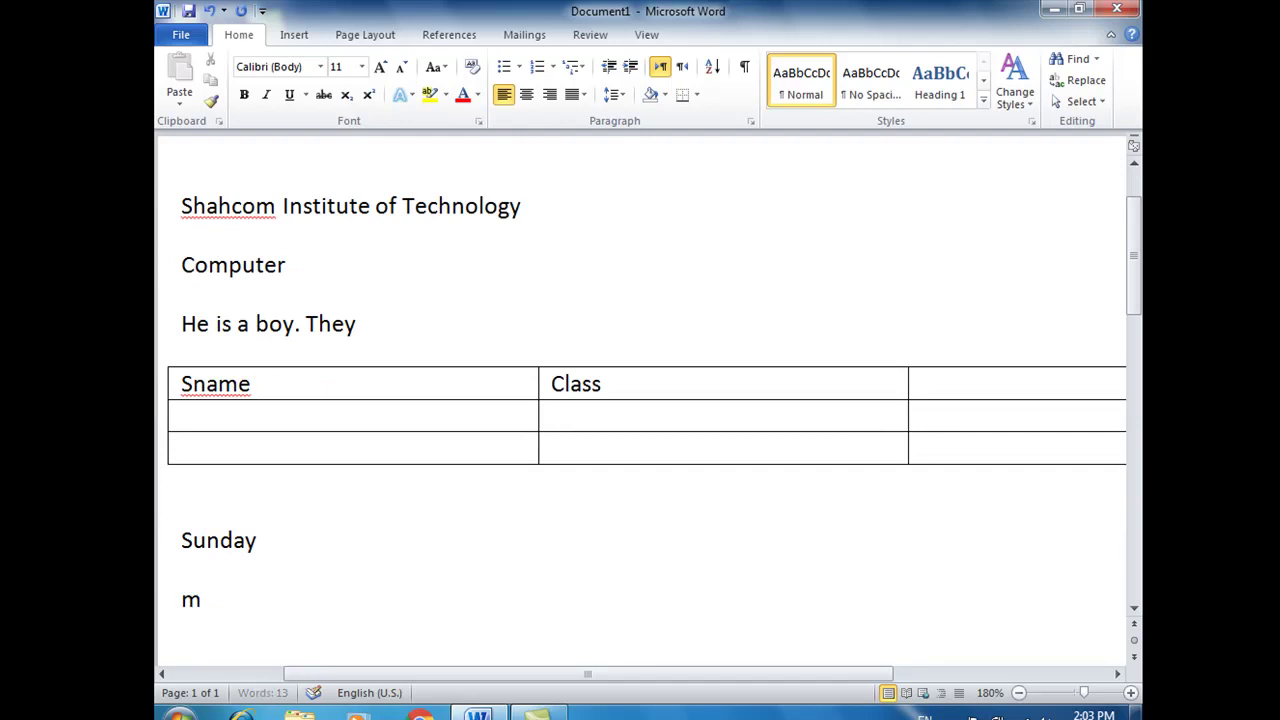
type("onday")
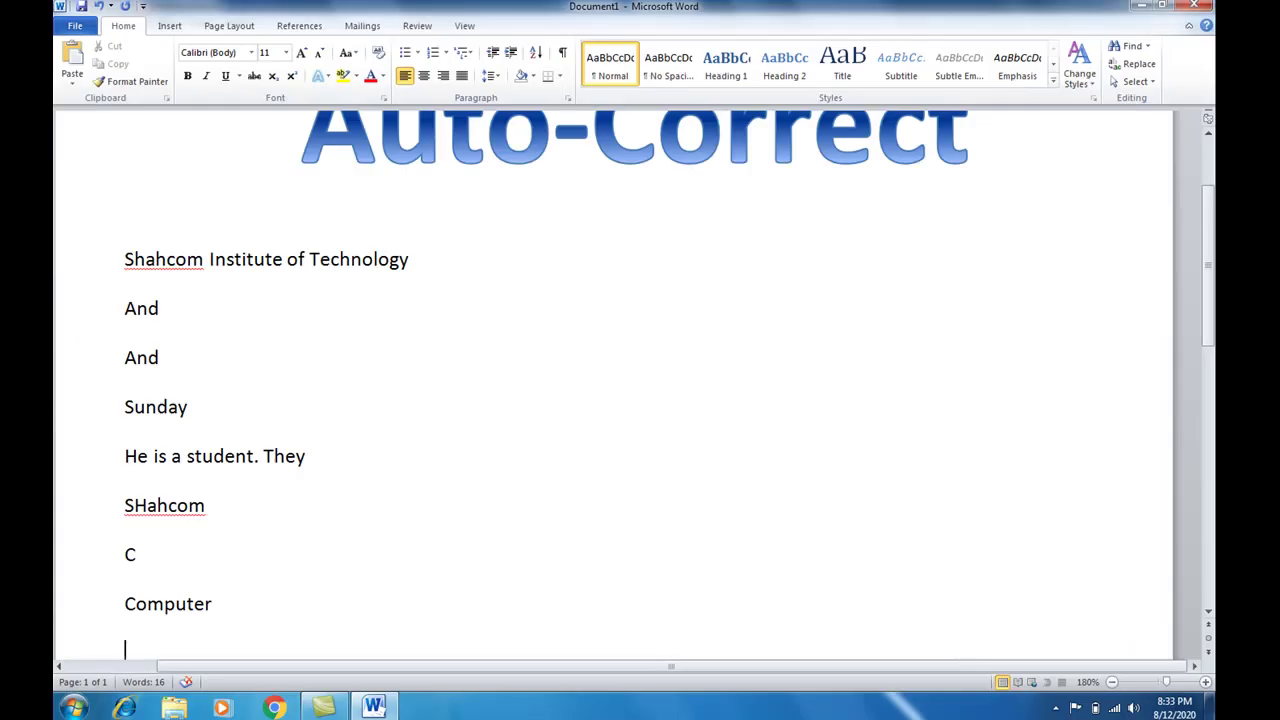
scroll(466, 530, "down", 2)
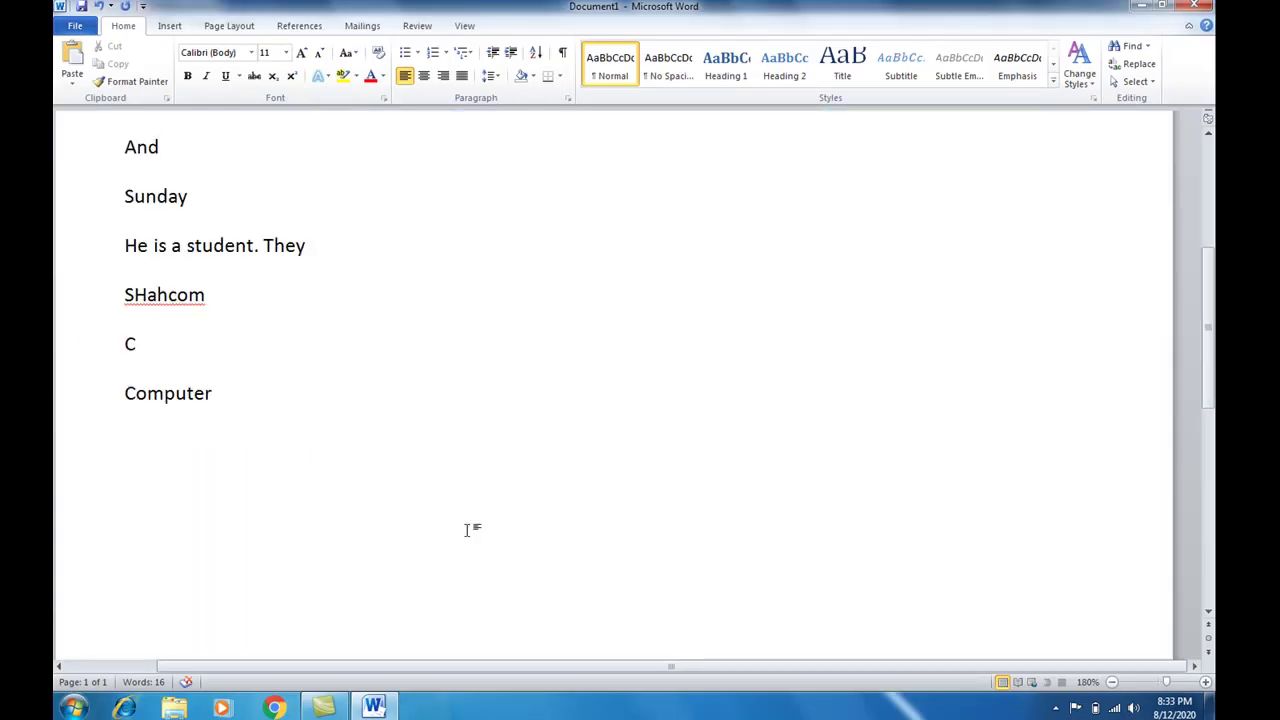
type("cOM")
type("PUTER")
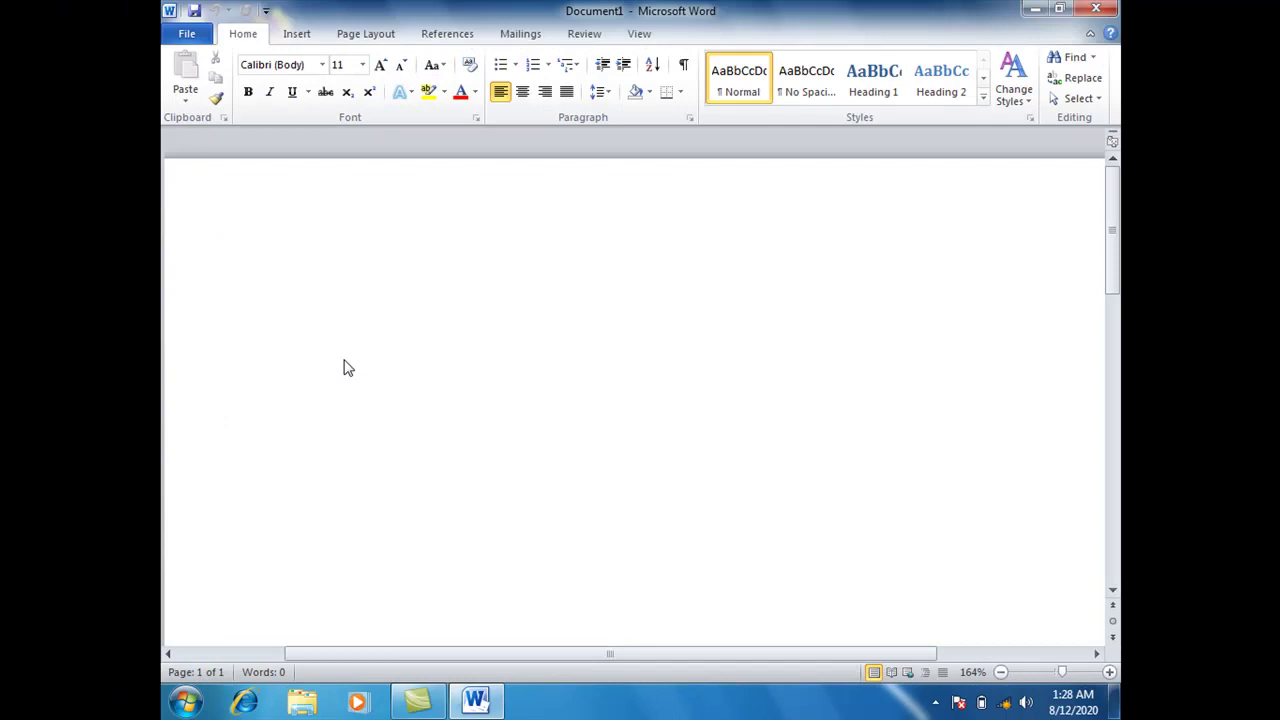
Step: Type 'He is a boy.They are going.' and adjust the spacing after 'boy.'
type("He is a boy.")
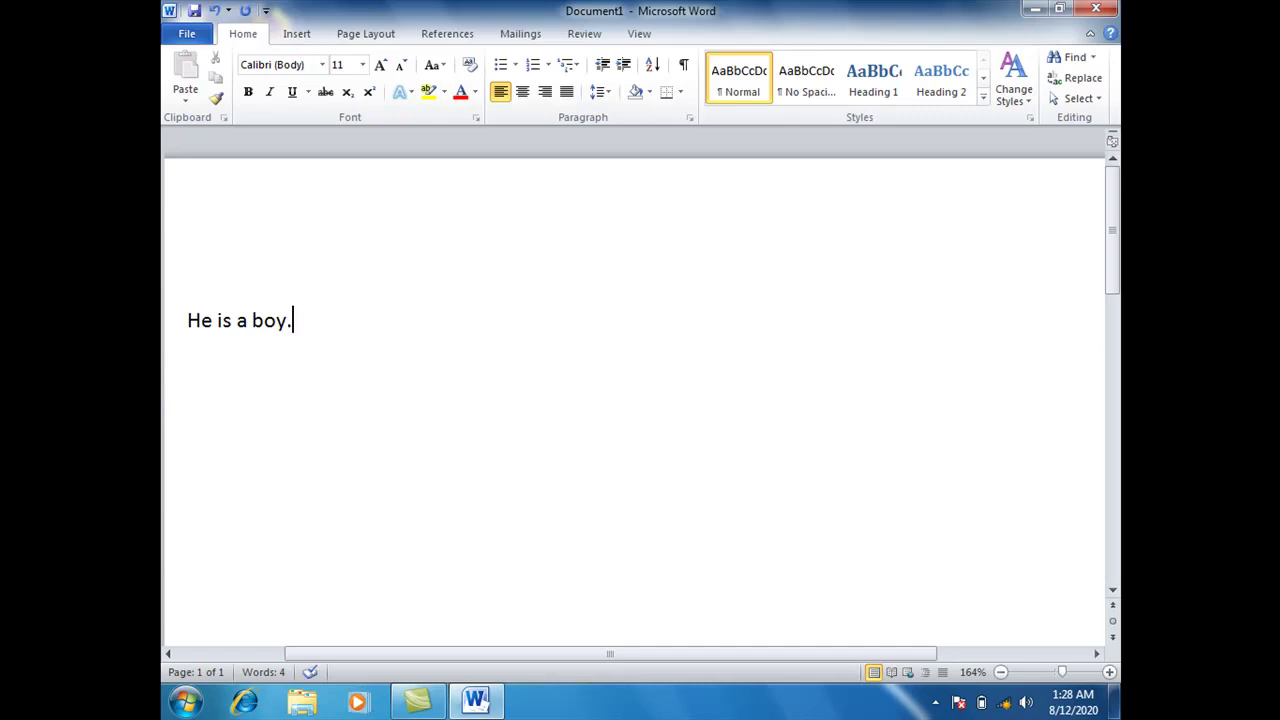
type("They are going.")
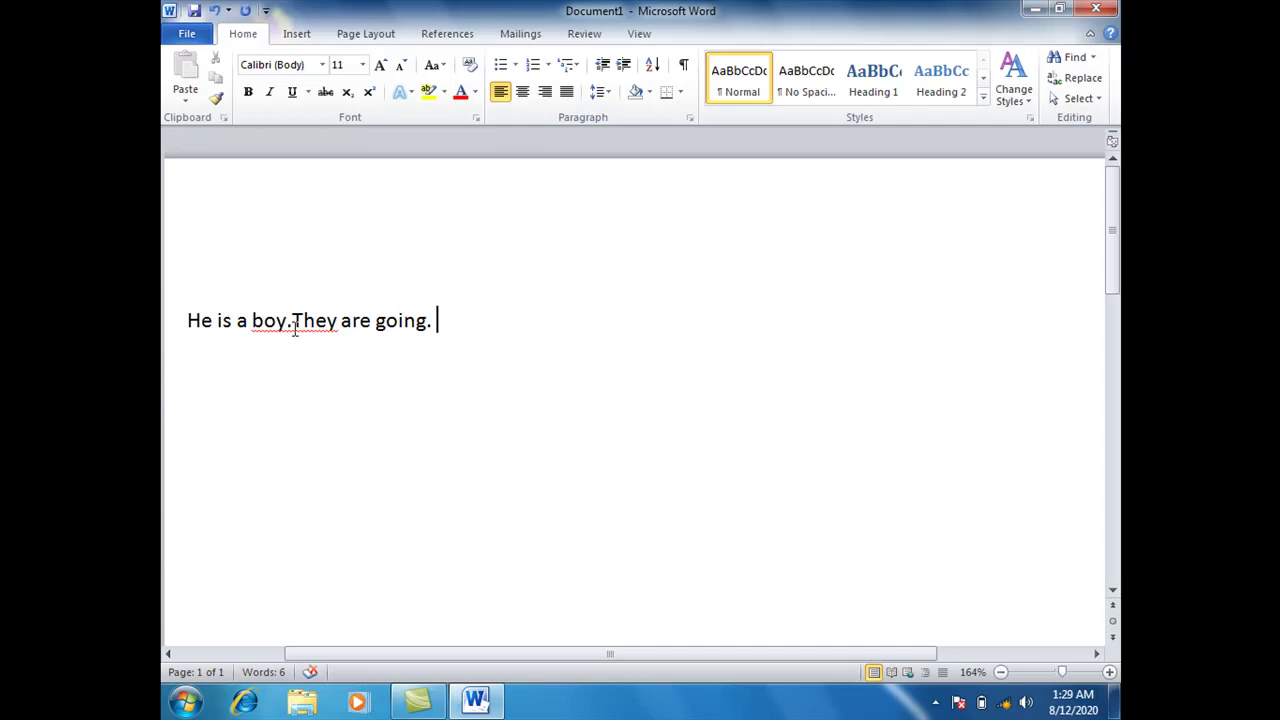
left_click(292, 323)
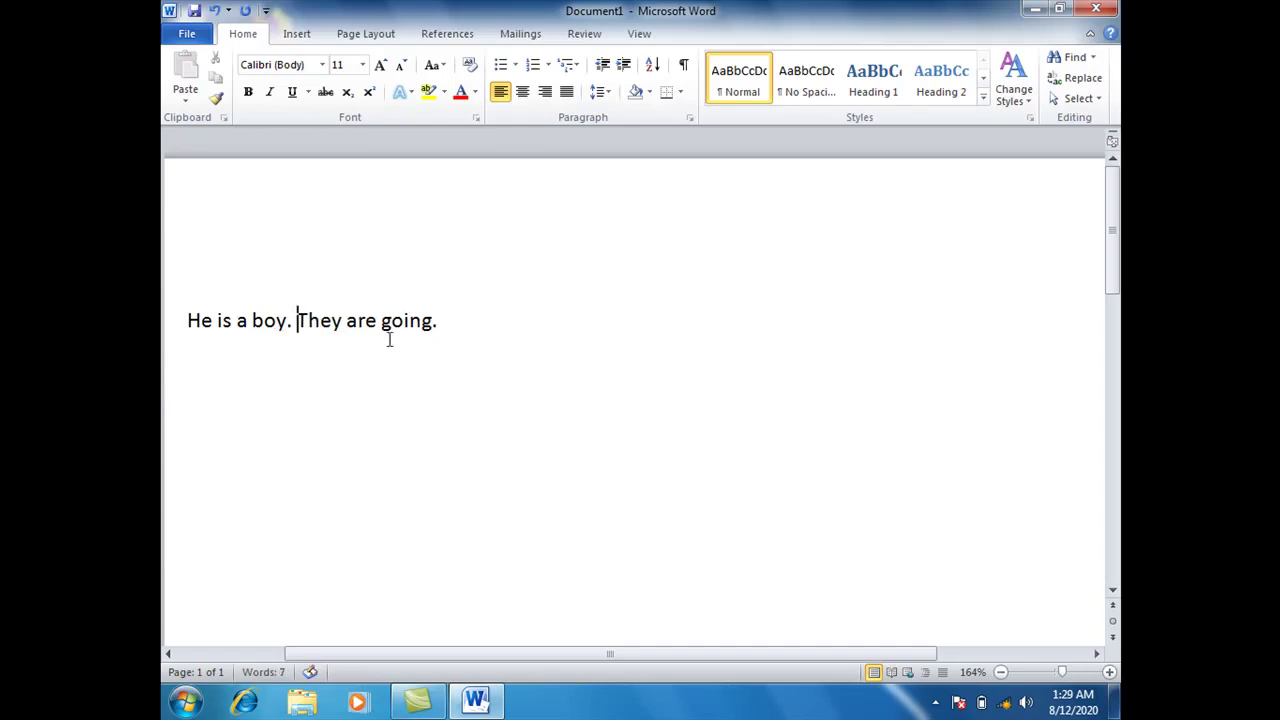
left_click(447, 322)
key("BackSpace")
Step: Lowercase 'They', then restore the capital through the grammar suggestion
left_click(298, 322)
key("Delete")
type("t")
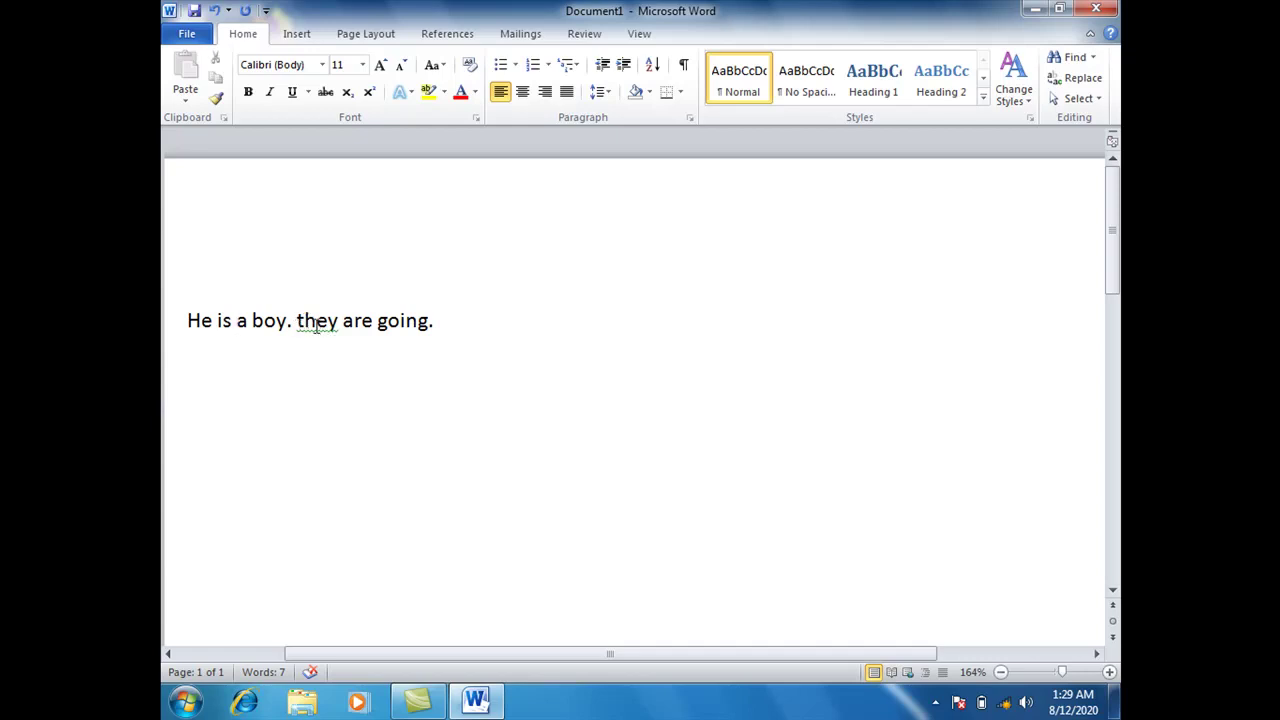
right_click(316, 323)
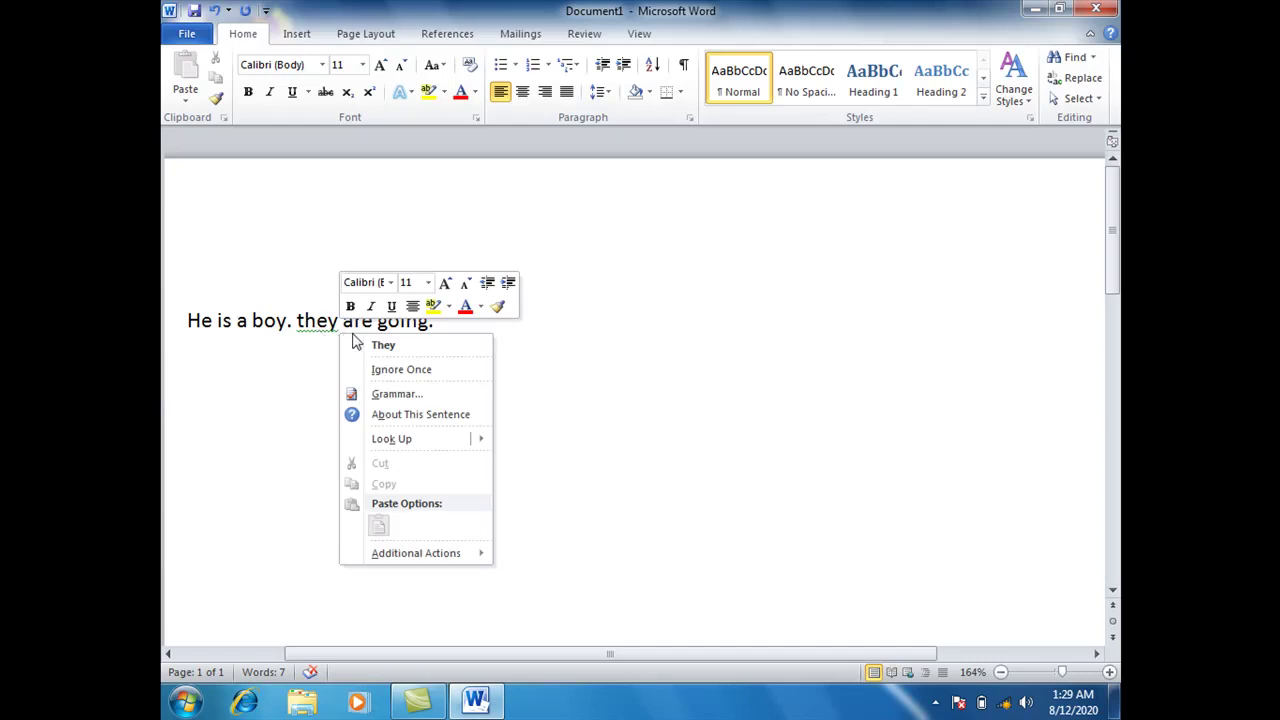
left_click(382, 345)
key("Down")
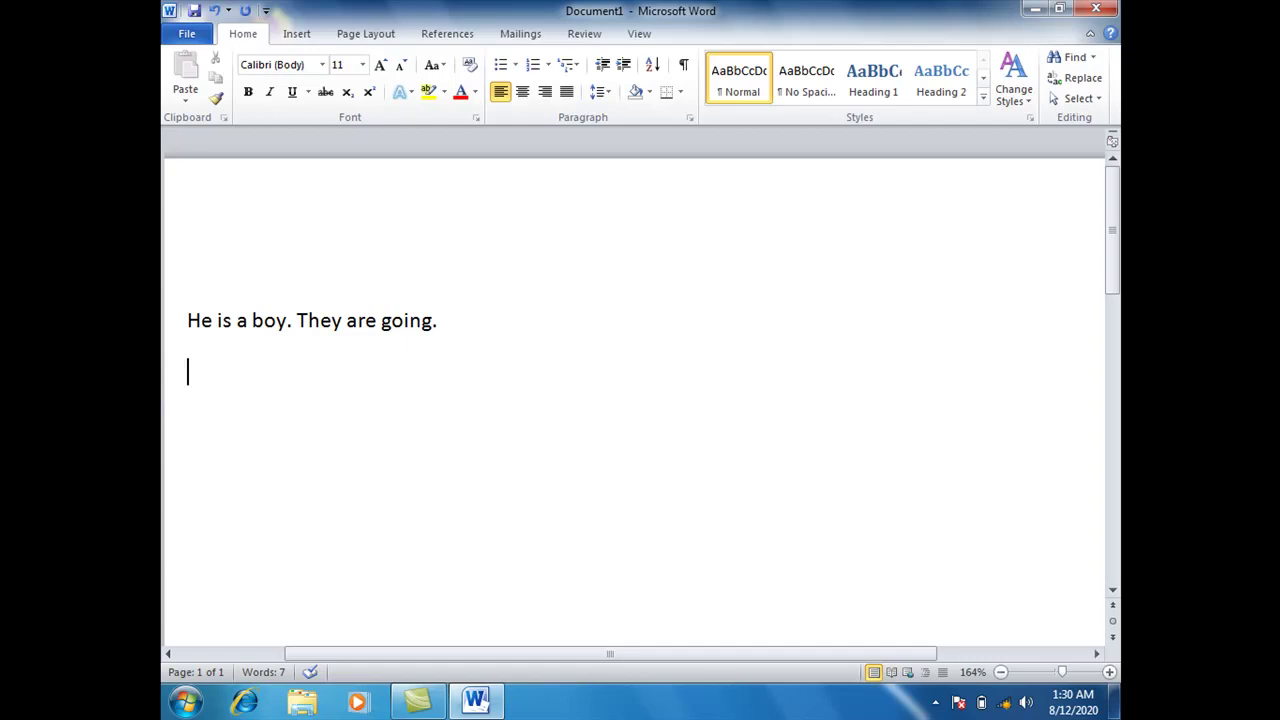
Step: Type 'this is a COMPUTEER.' and turn off 'Ignore words in UPPERCASE' in Proofing options
type("this is a COMPUTEER")
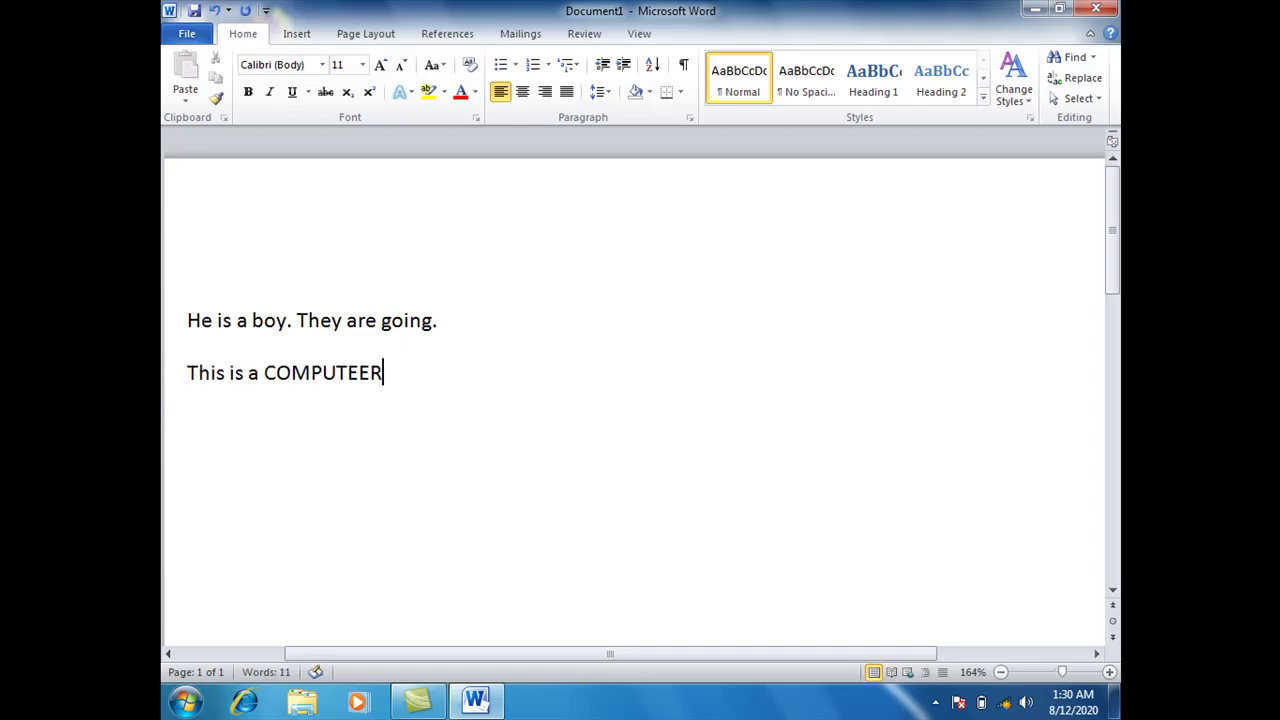
type(".")
key("Return")
left_click(190, 36)
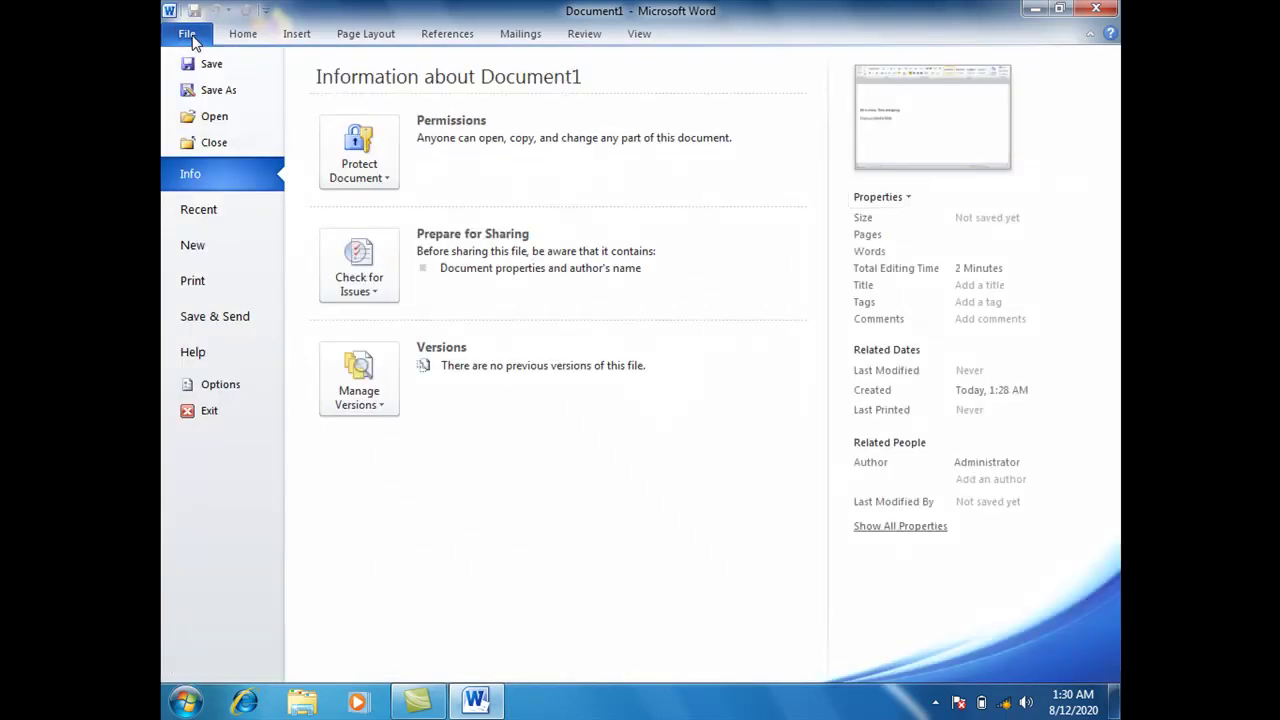
left_click(220, 384)
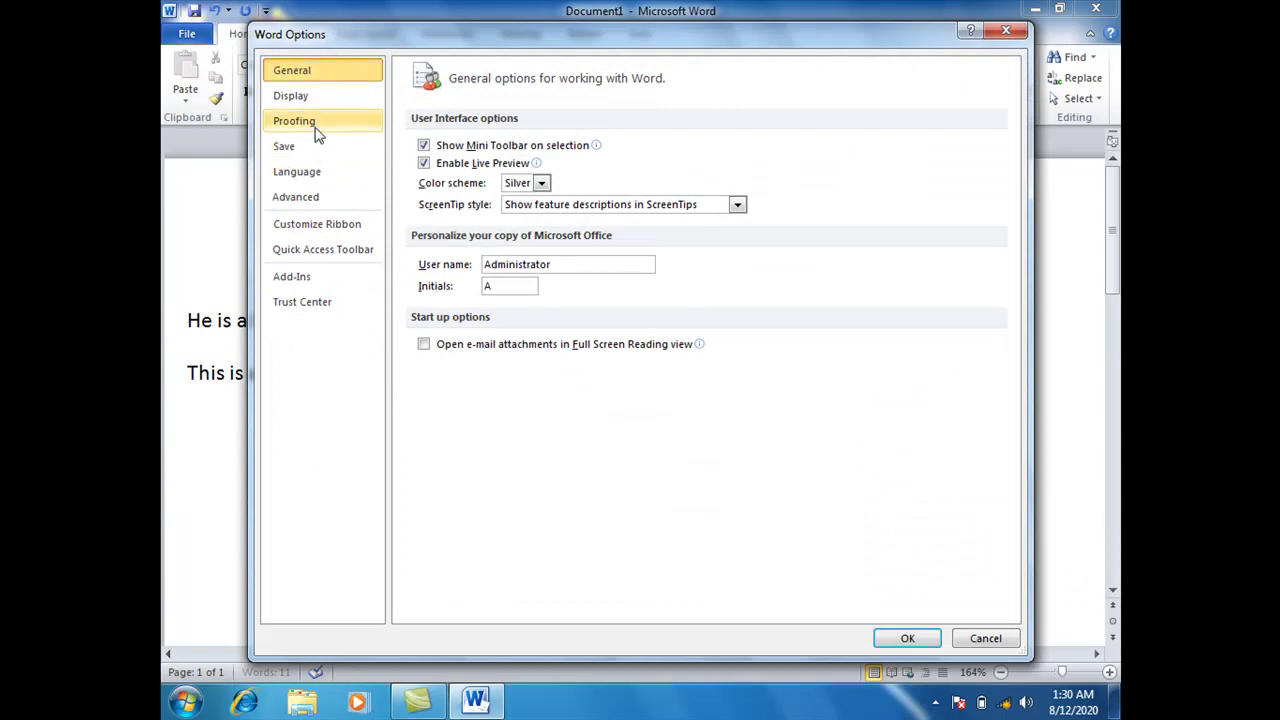
left_click(310, 124)
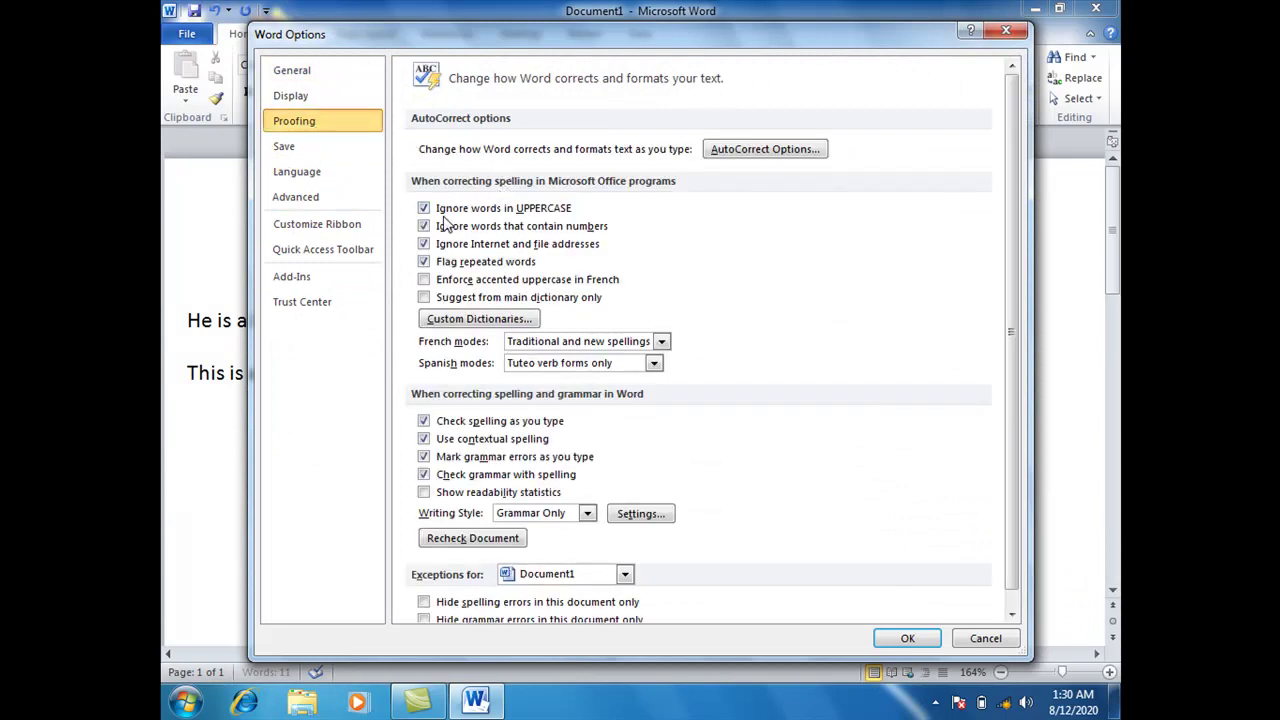
left_click(488, 210)
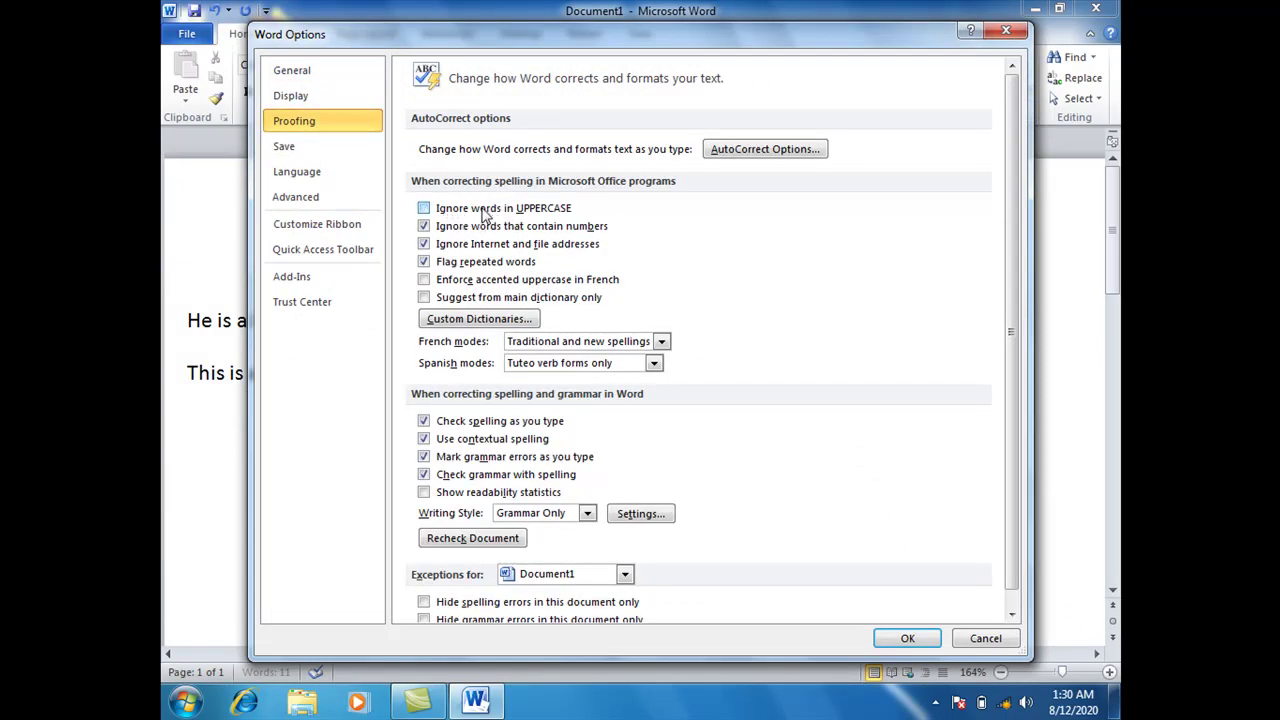
left_click(900, 640)
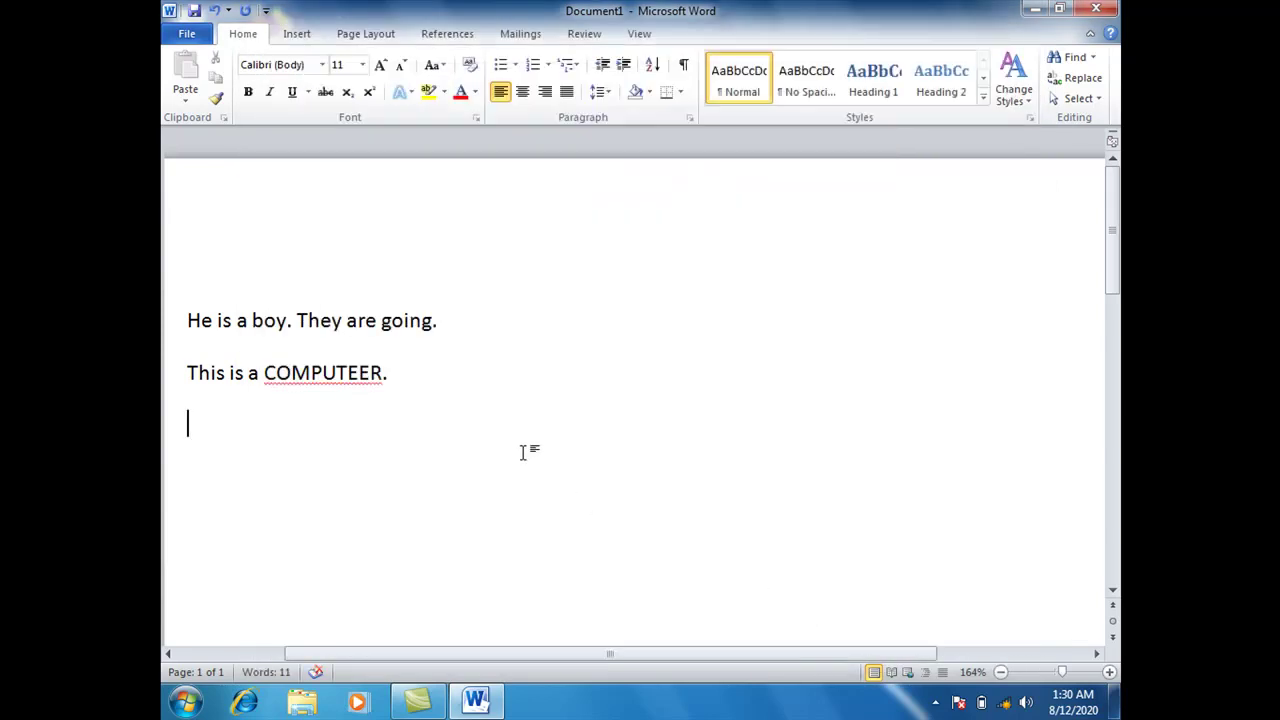
Step: Replace the misspelled COMPUTEER with the suggested COMPUTER and bring up the Review tools
left_click(477, 391)
left_click(324, 372)
right_click(324, 372)
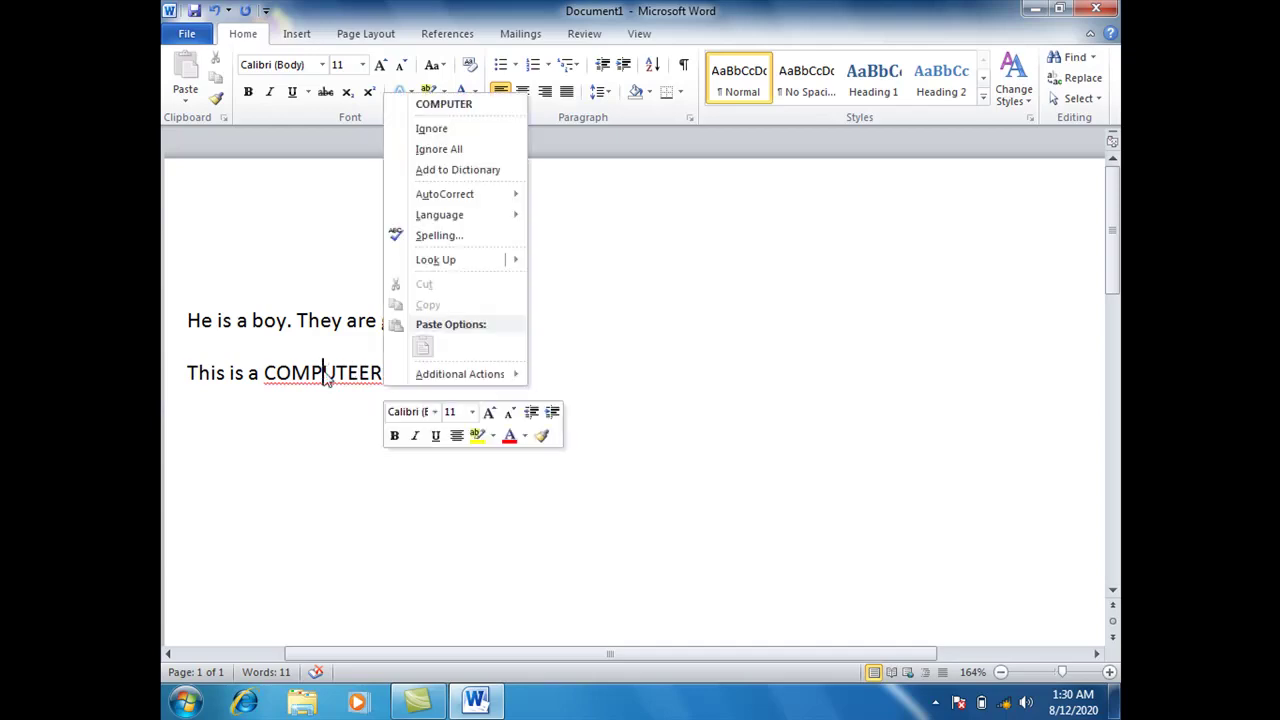
left_click(455, 106)
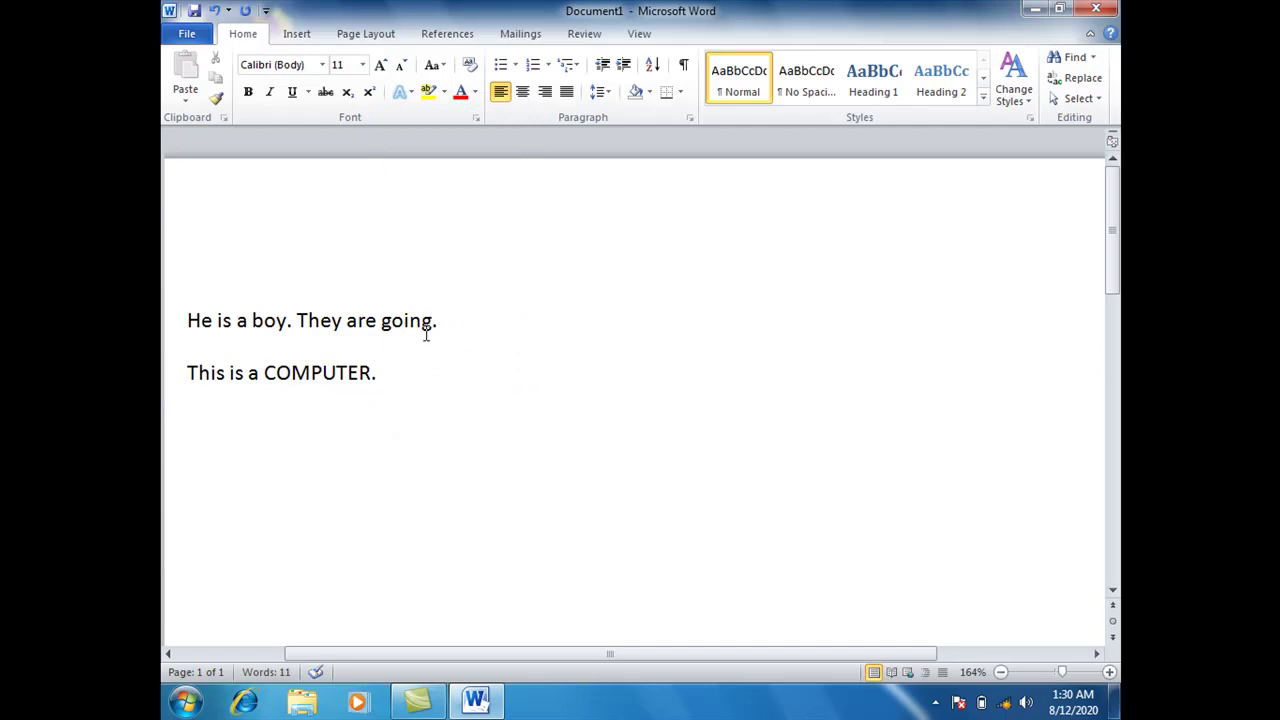
key("Return")
key("alt+r")
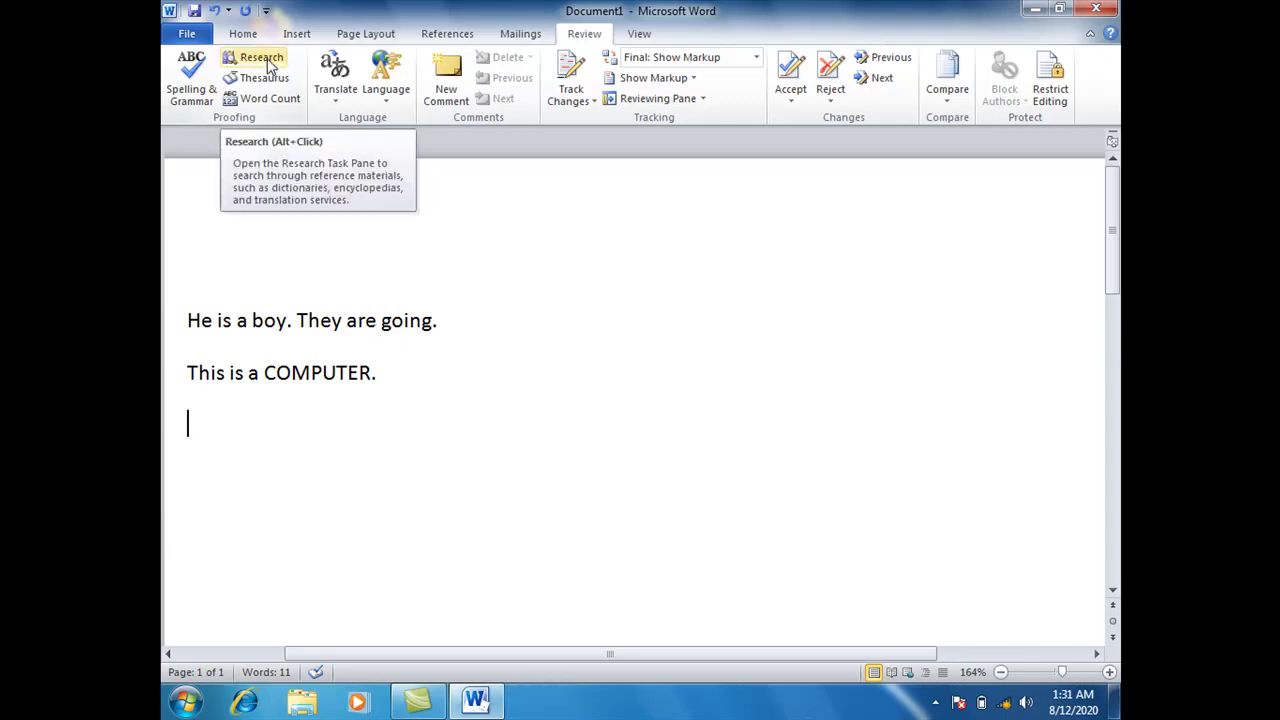
Step: Look up 'computer' in Research to list synonyms such as processor, CPU and PC
left_click(268, 63)
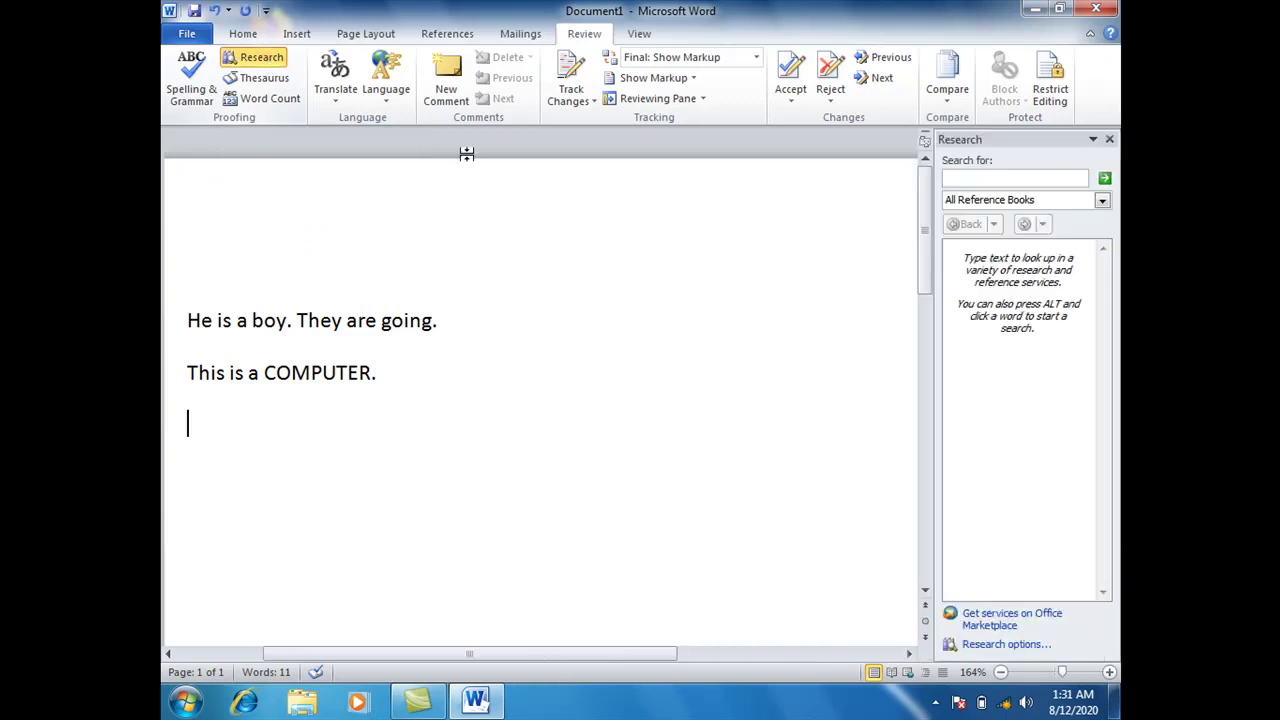
left_click(965, 181)
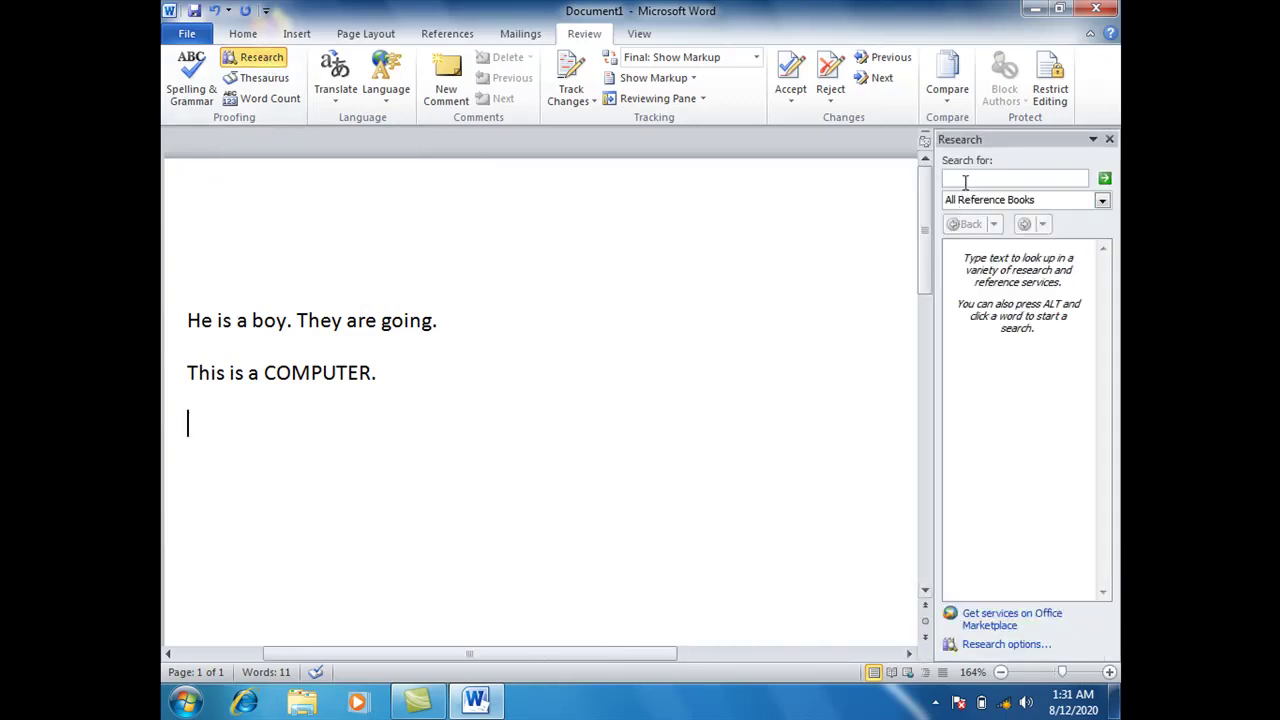
type("computer")
key("Return")
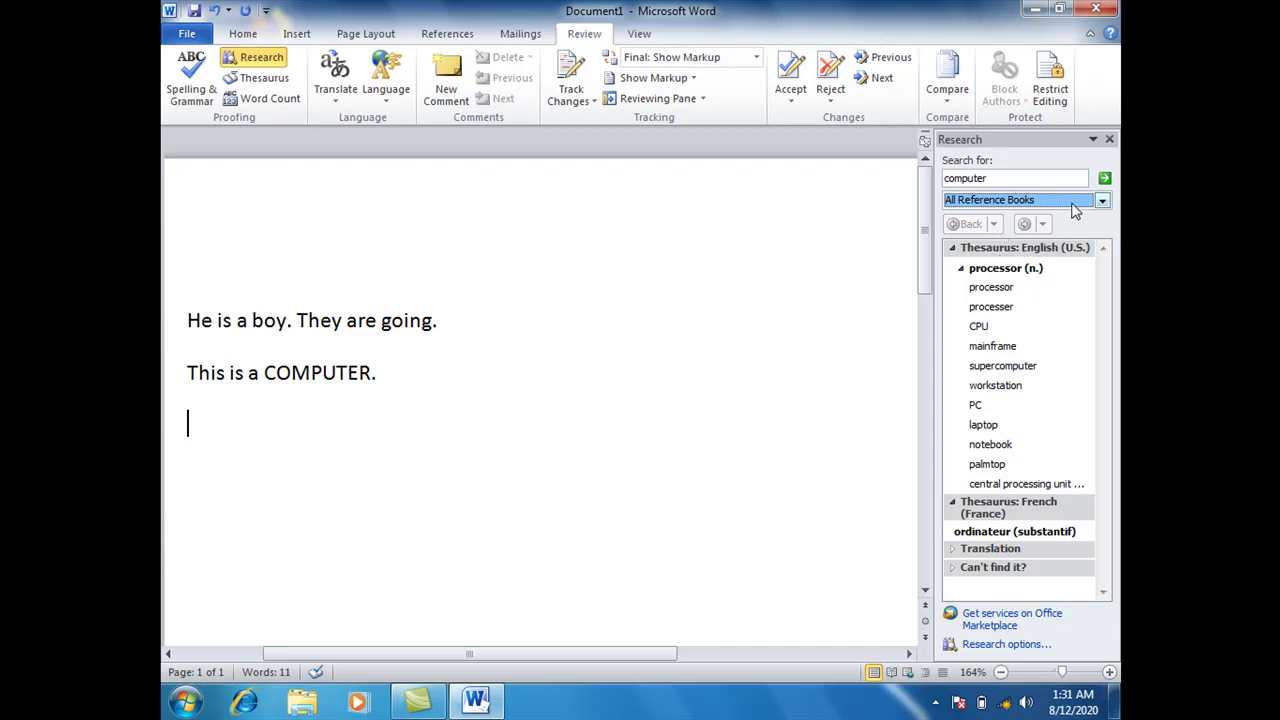
left_click(1074, 206)
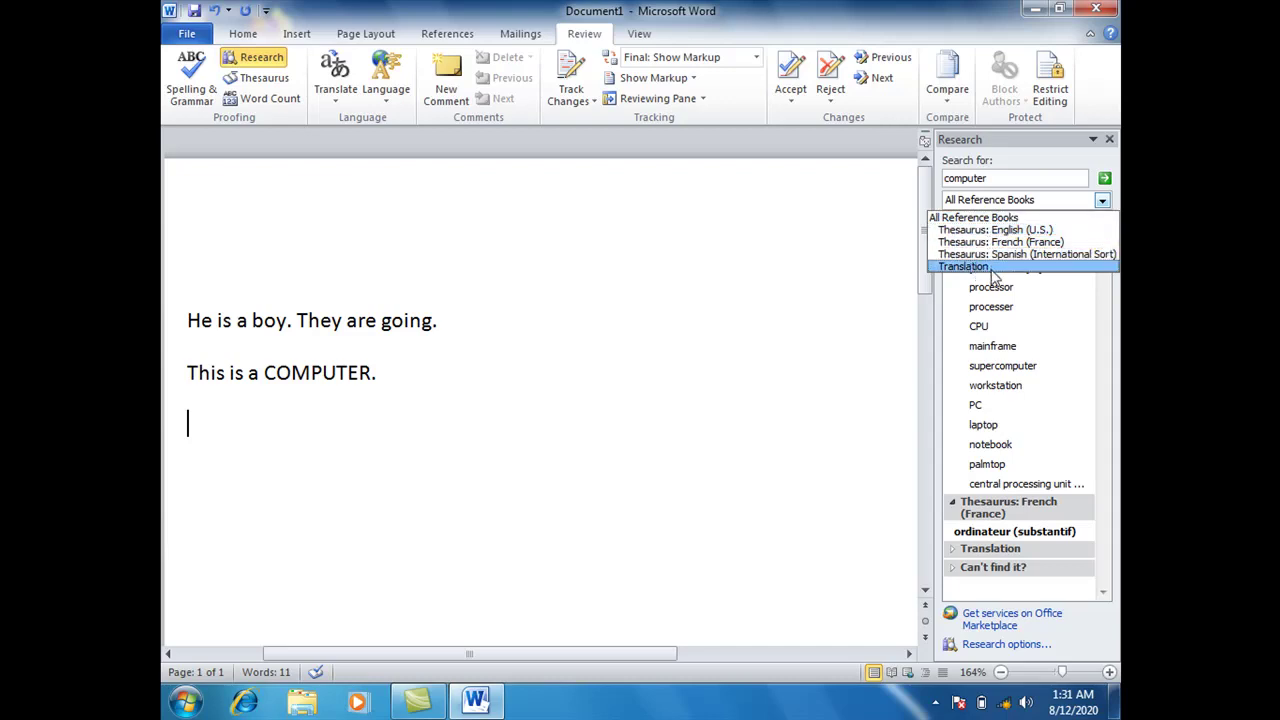
left_click(1010, 322)
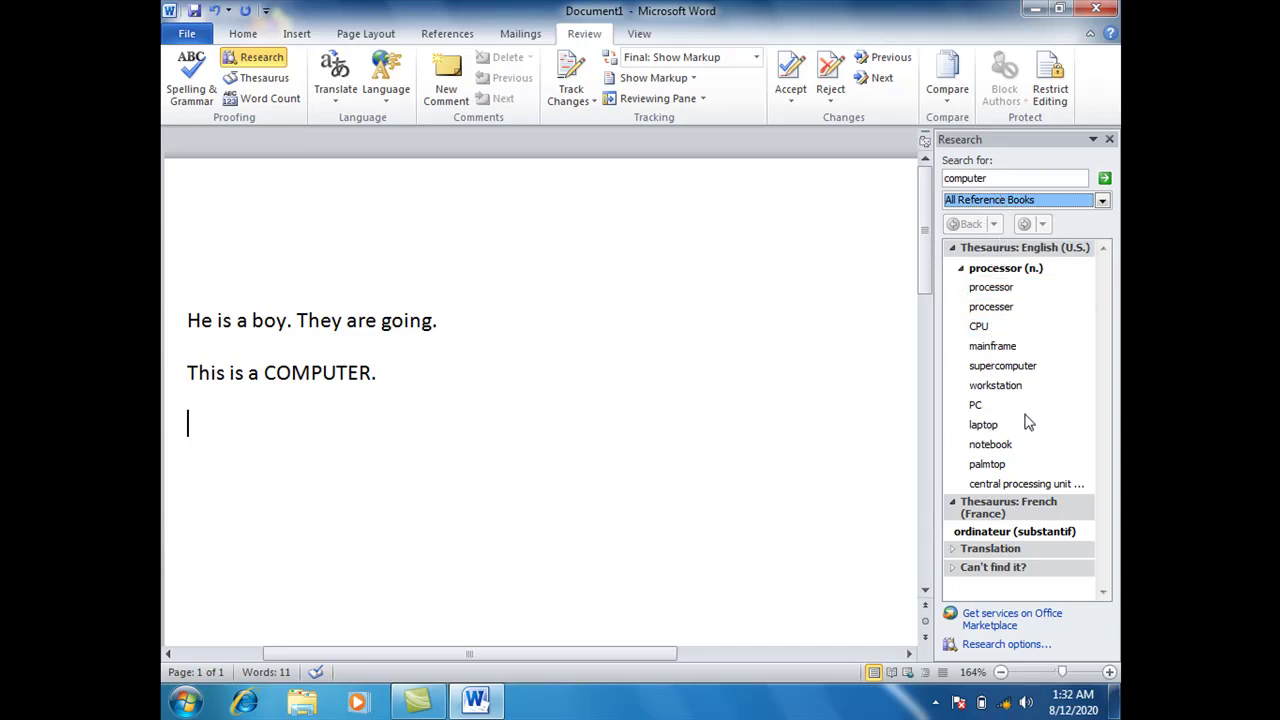
left_click(750, 365)
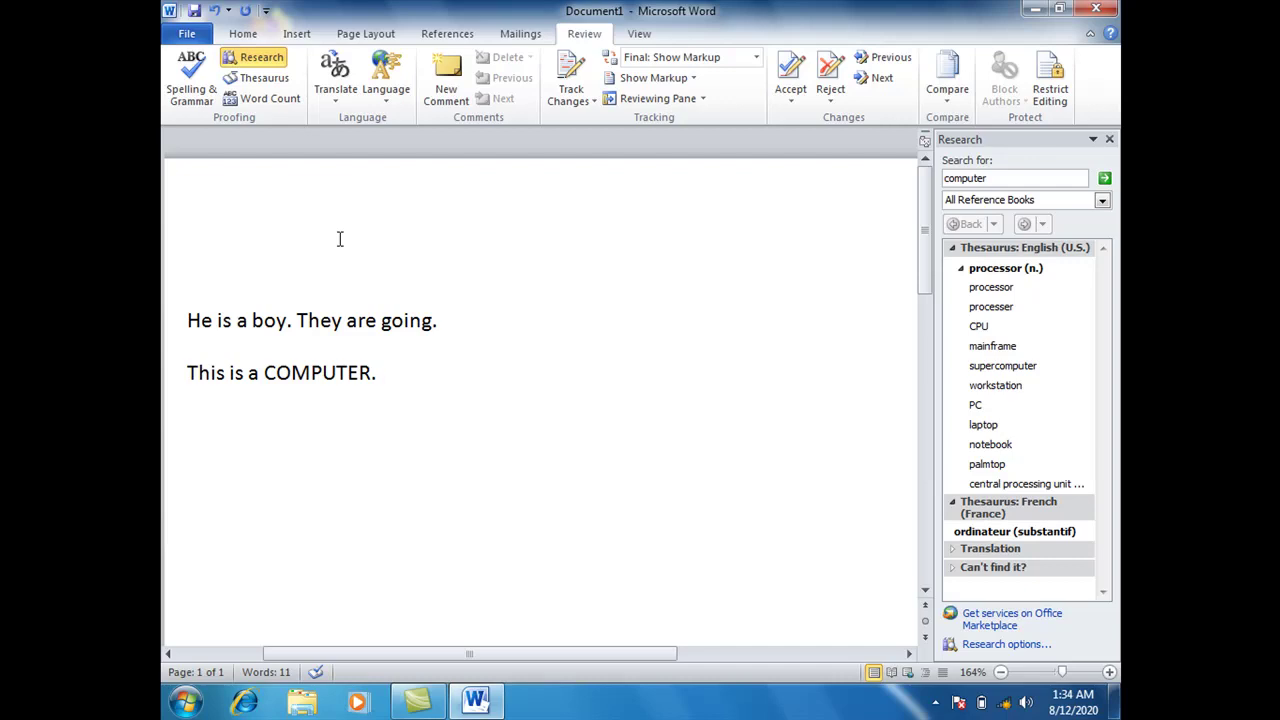
Step: Type Good on a new line and replace it with the thesaurus synonym Moral
key("Return")
type("Good")
key("Return")
triple_click(214, 424)
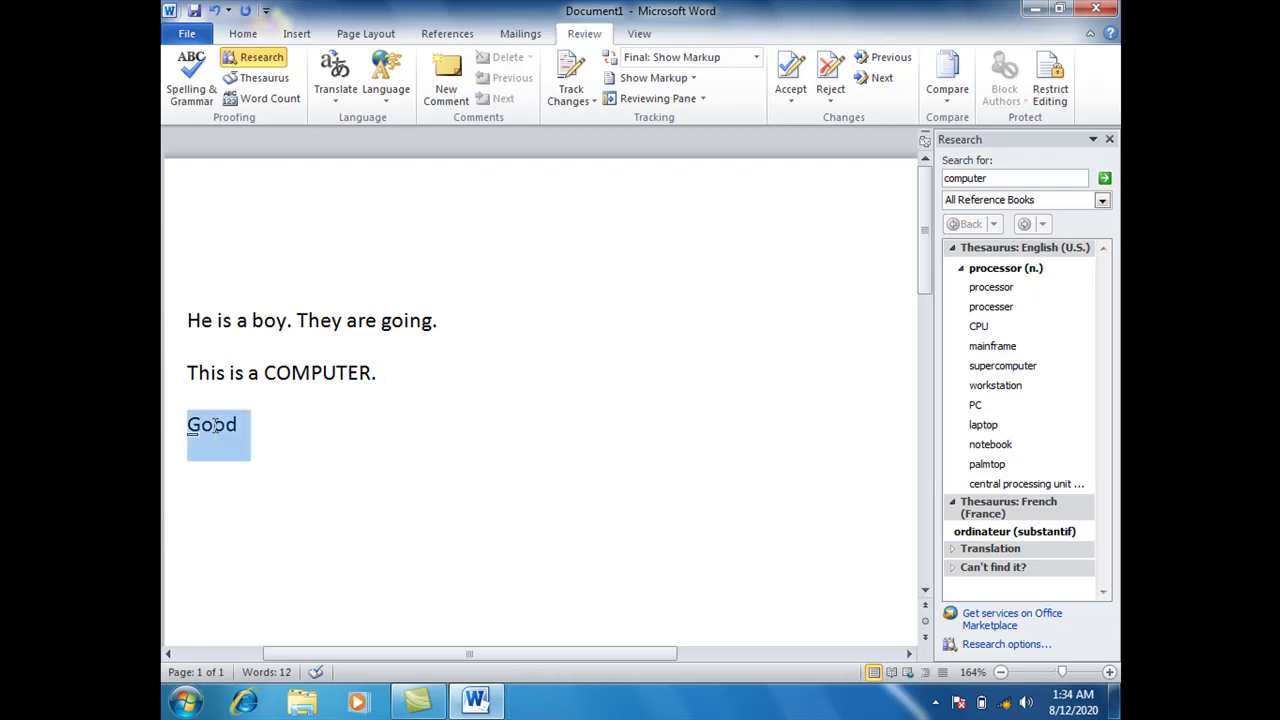
left_click(260, 78)
mouse_move(996, 306)
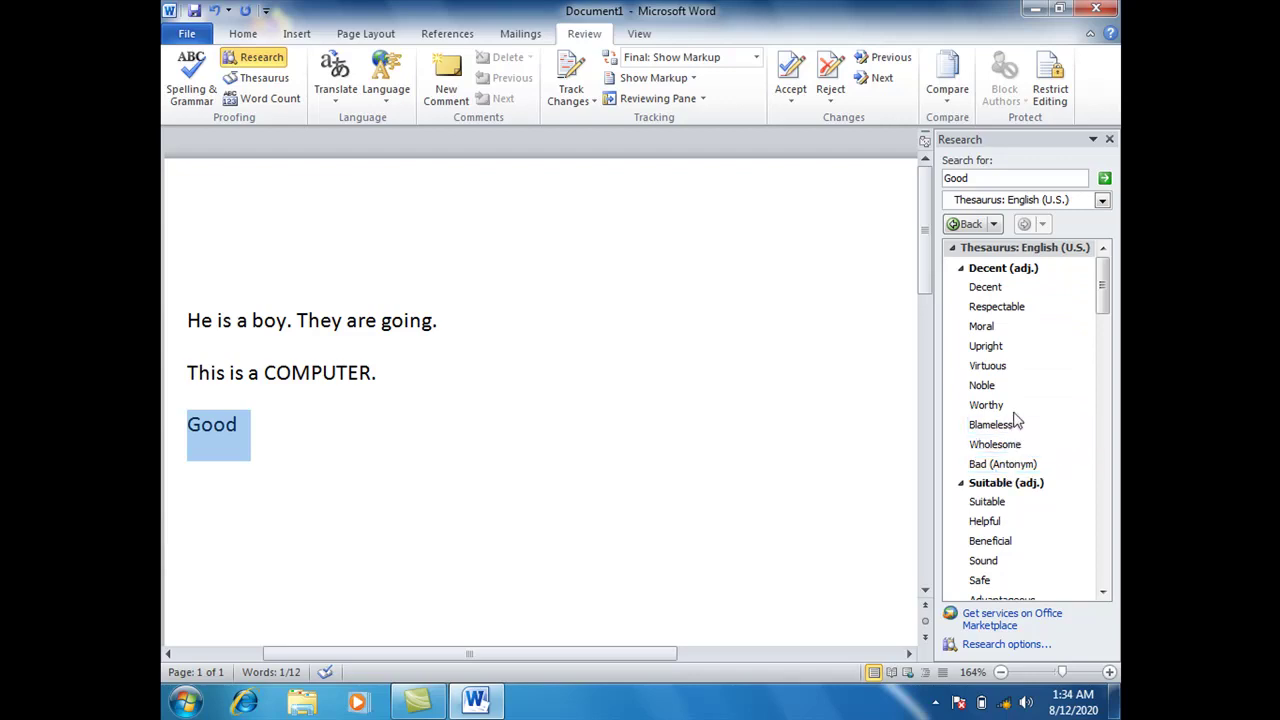
left_click(1066, 368)
left_click(1078, 366)
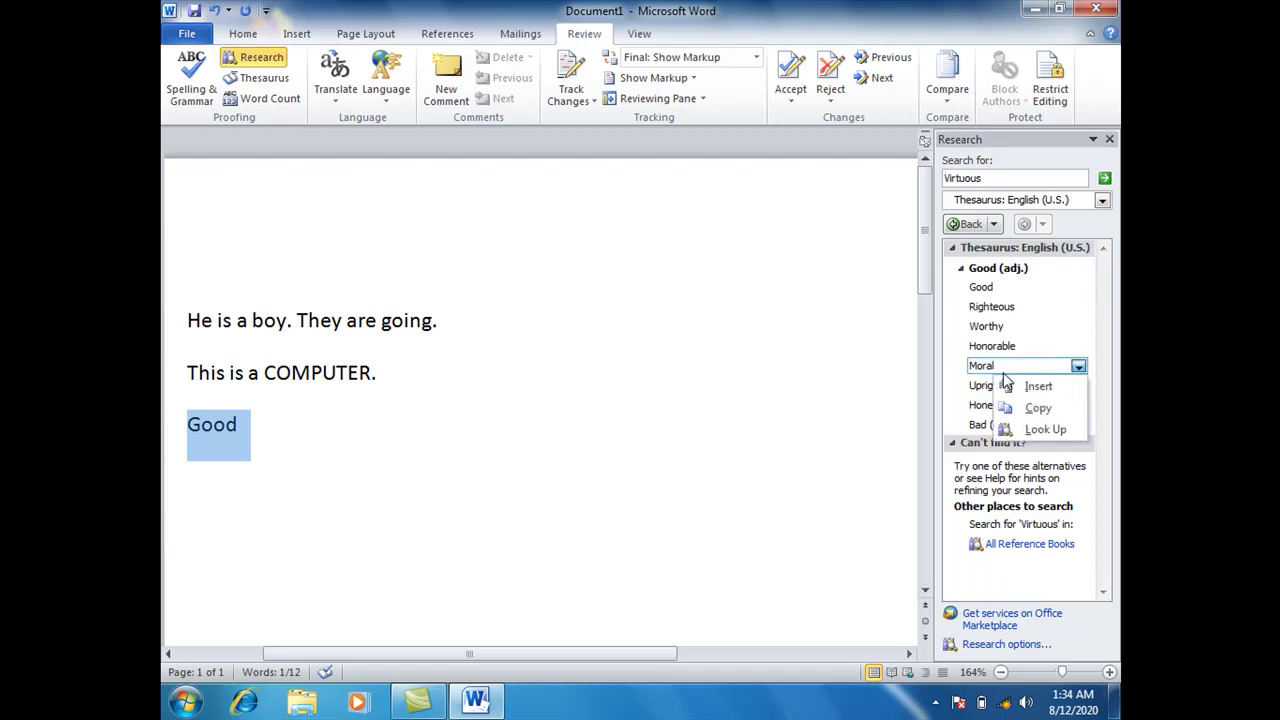
left_click(1100, 384)
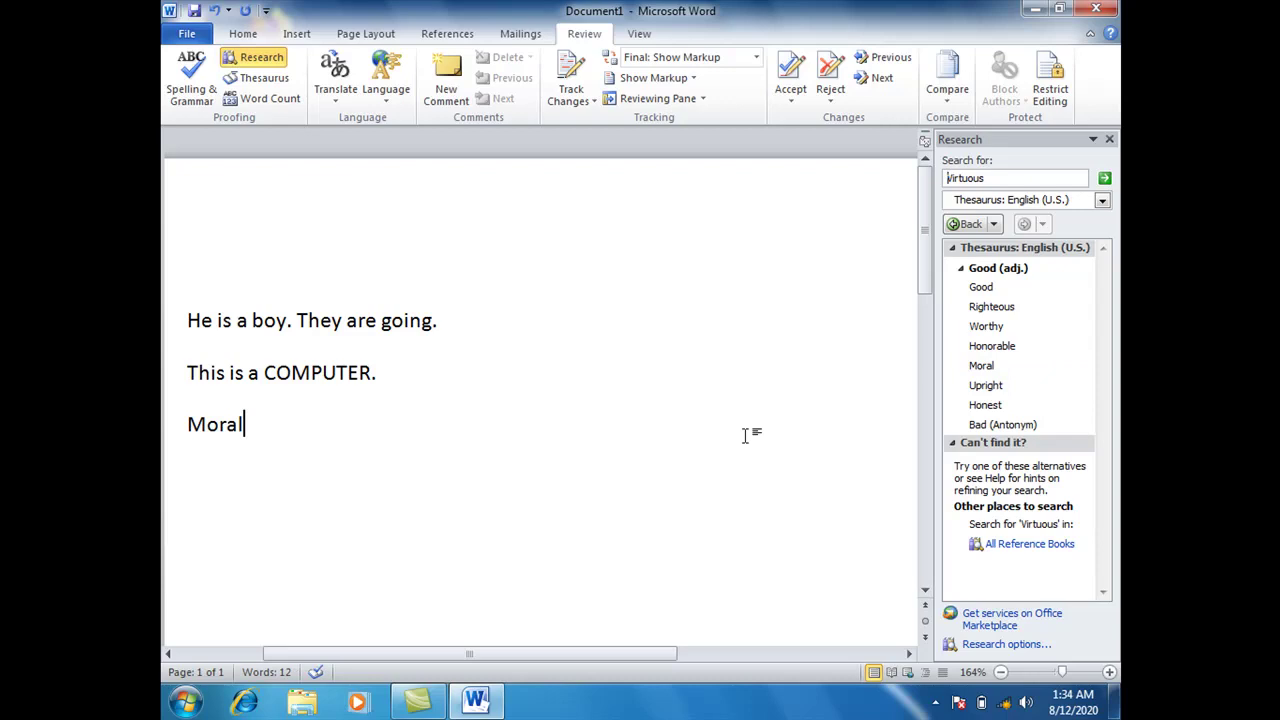
mouse_move(981, 365)
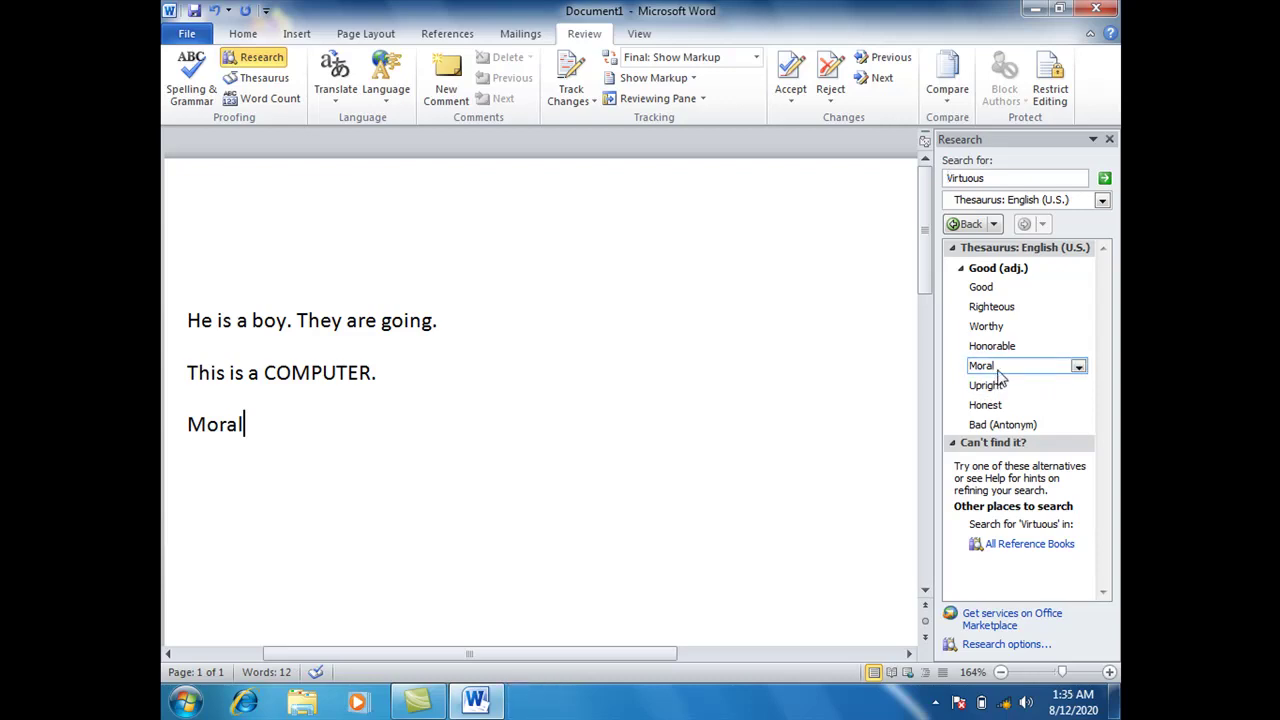
left_click(997, 368)
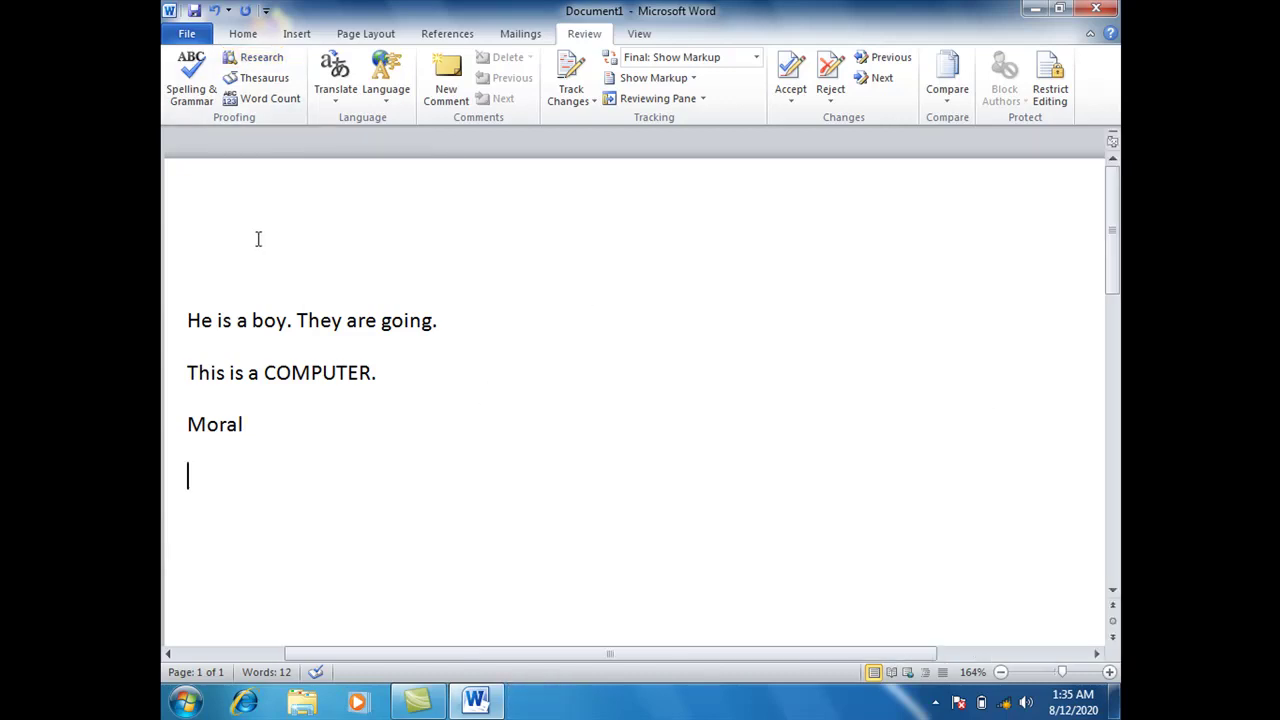
Step: Show Word Count: 1 page, 12 words, 52 characters with spaces, 3 paragraphs, 5 lines
left_click(283, 100)
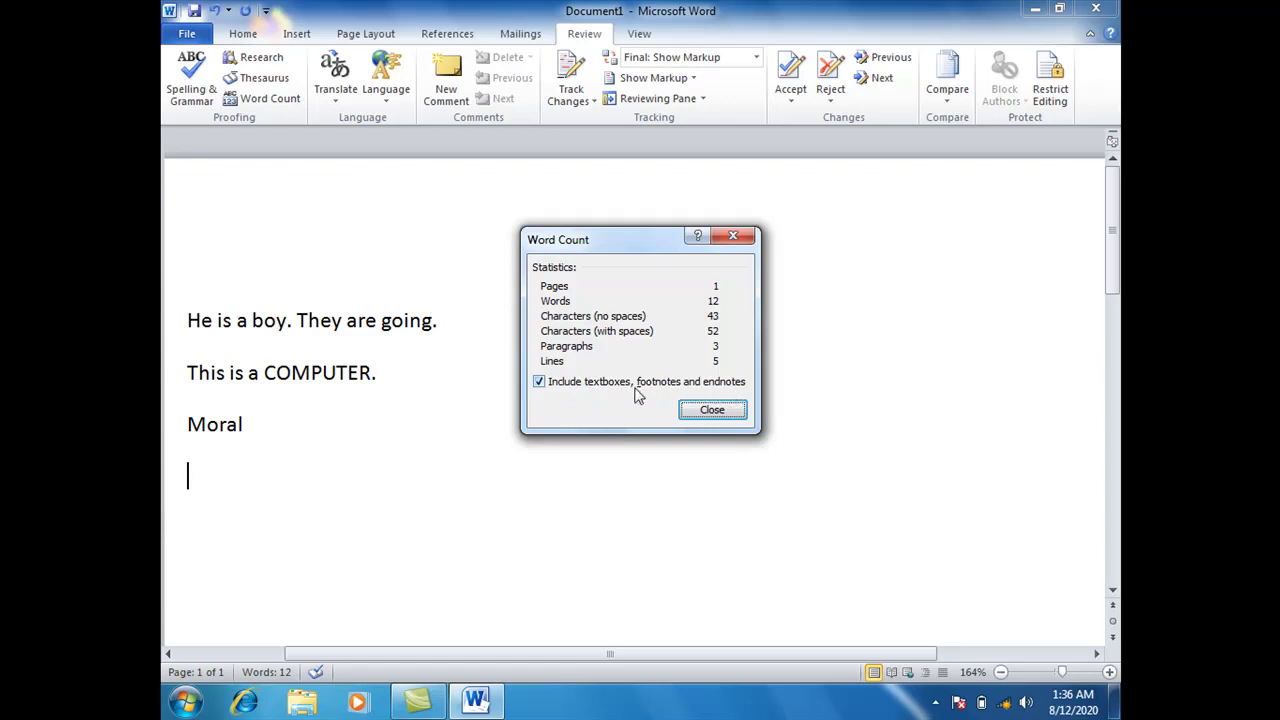
Step: Exclude textboxes, footnotes and endnotes from the word count and close the dialog
left_click(552, 384)
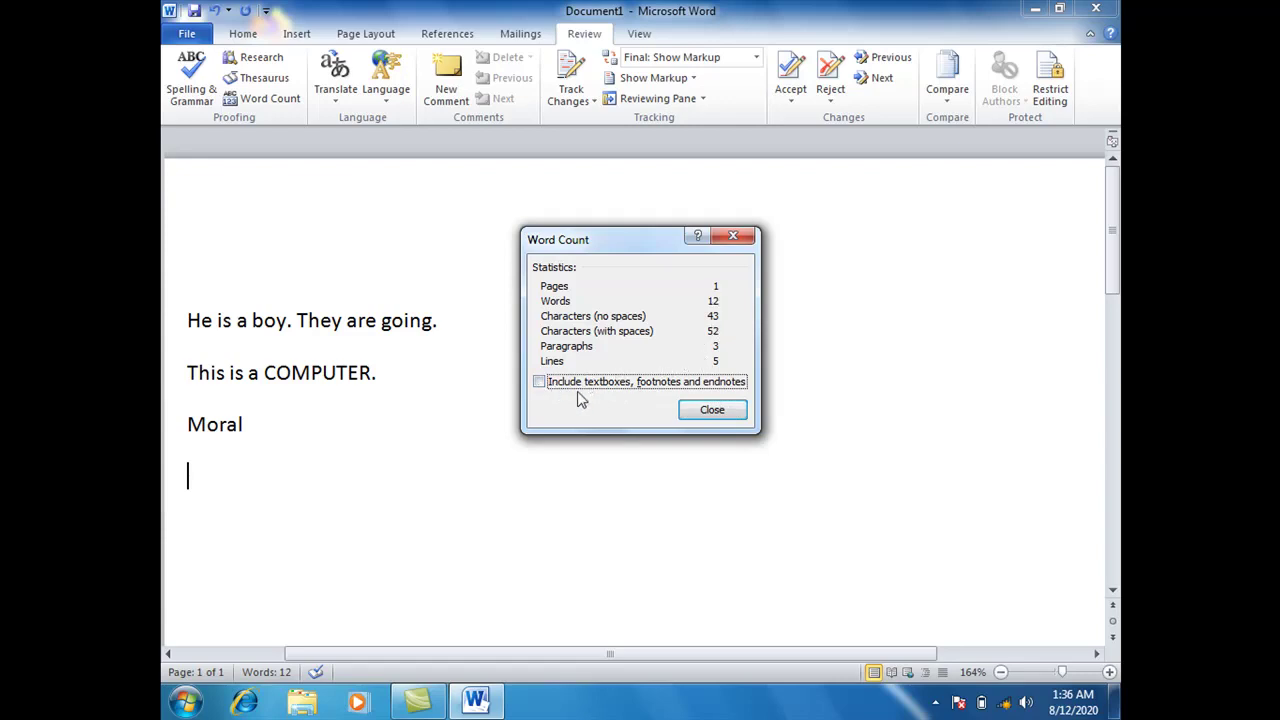
left_click(700, 410)
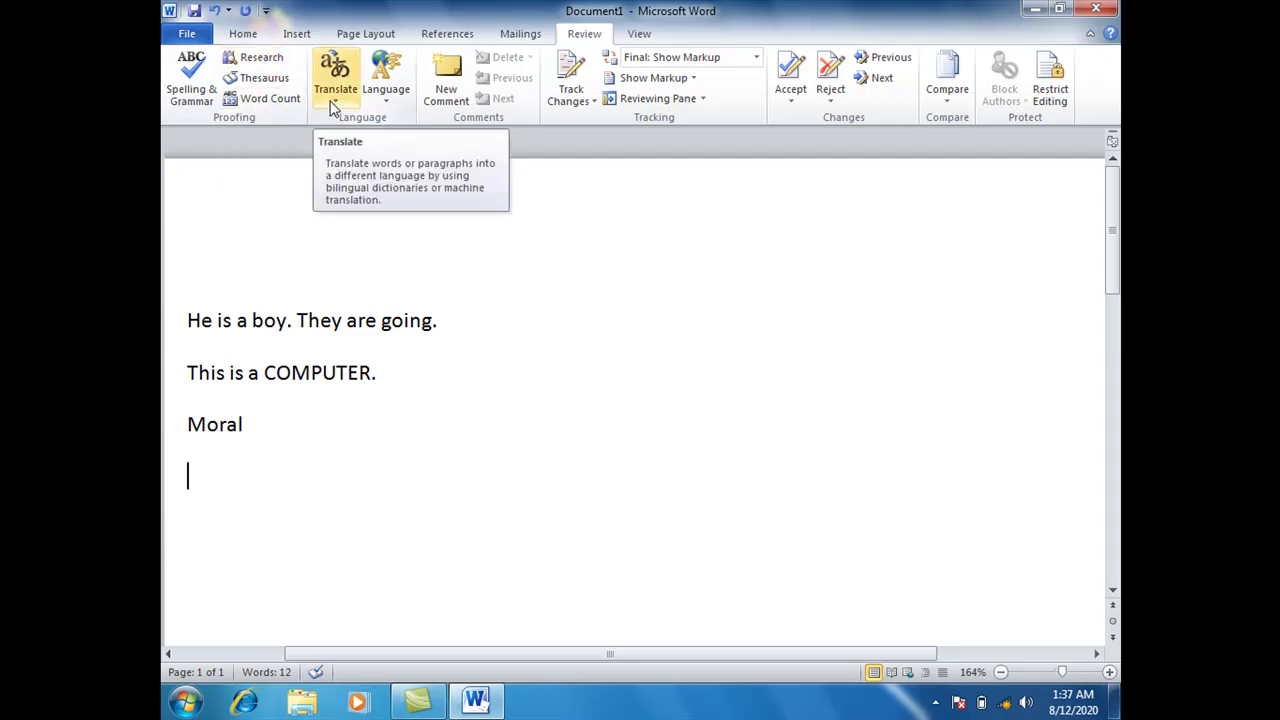
Step: In Translation Language Options, keep English (U.S.) as source and choose Urdu as target
left_click(333, 107)
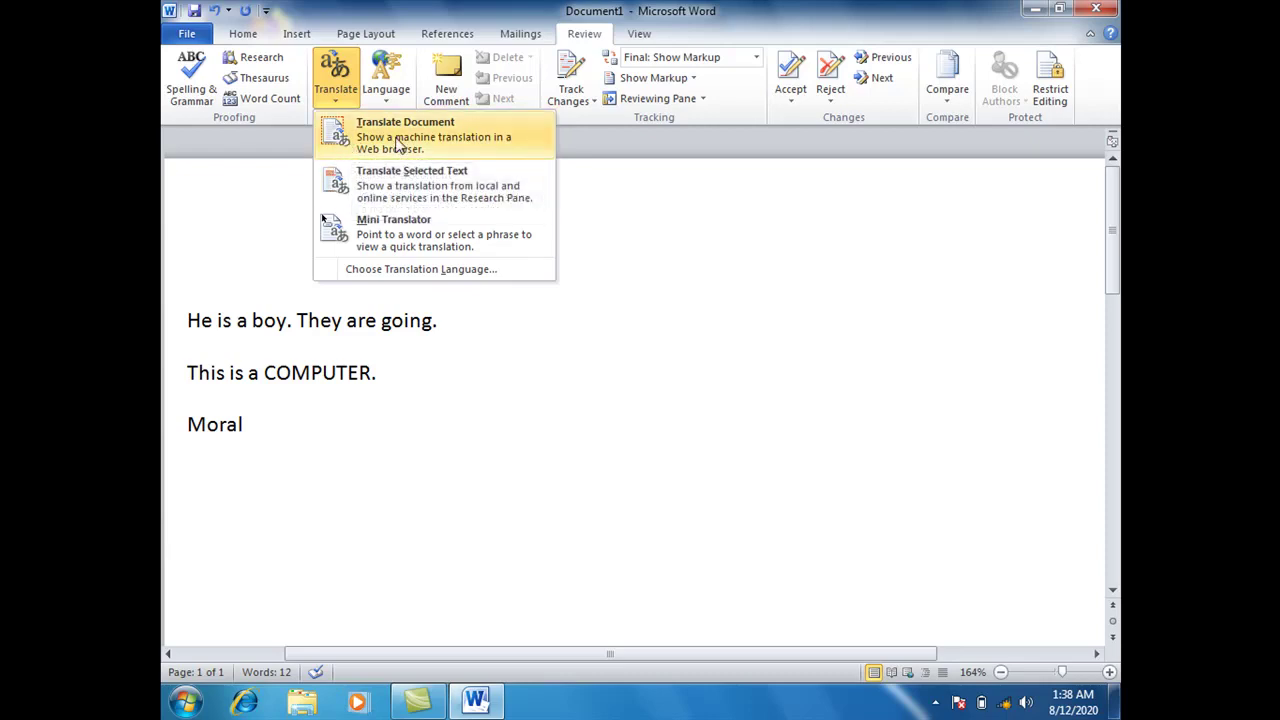
left_click(384, 270)
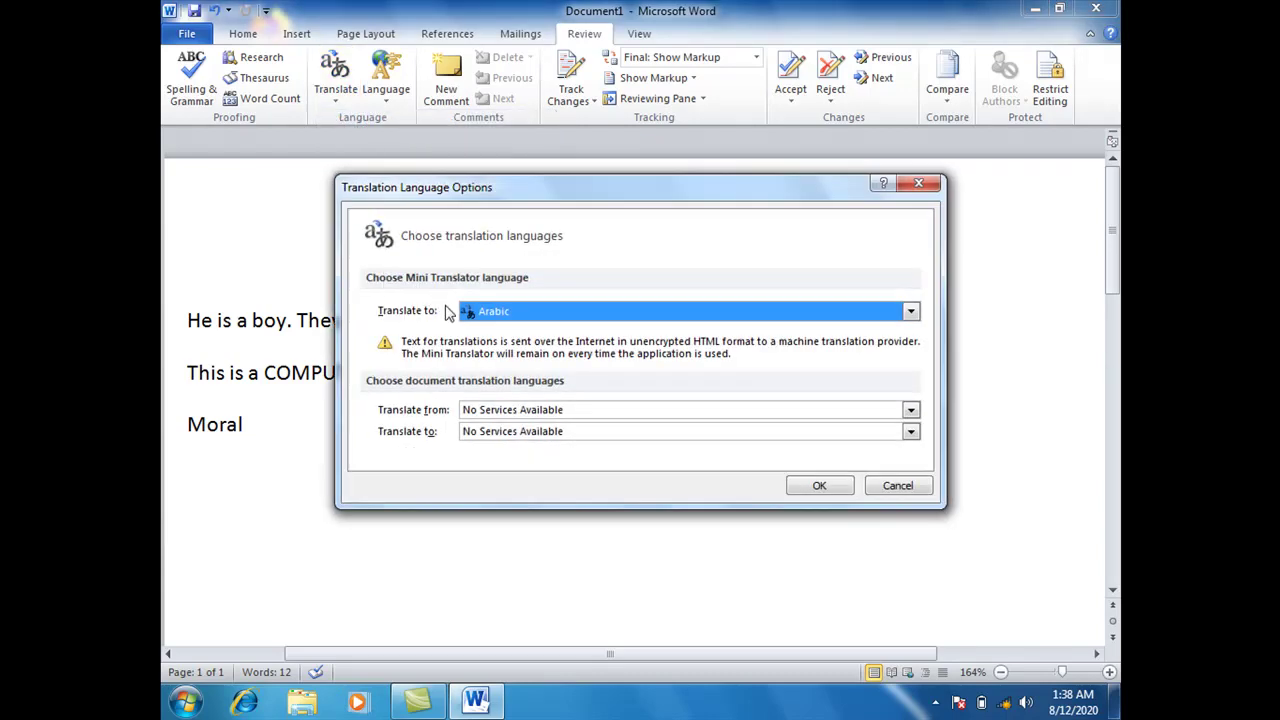
left_click_drag(477, 196, 452, 153)
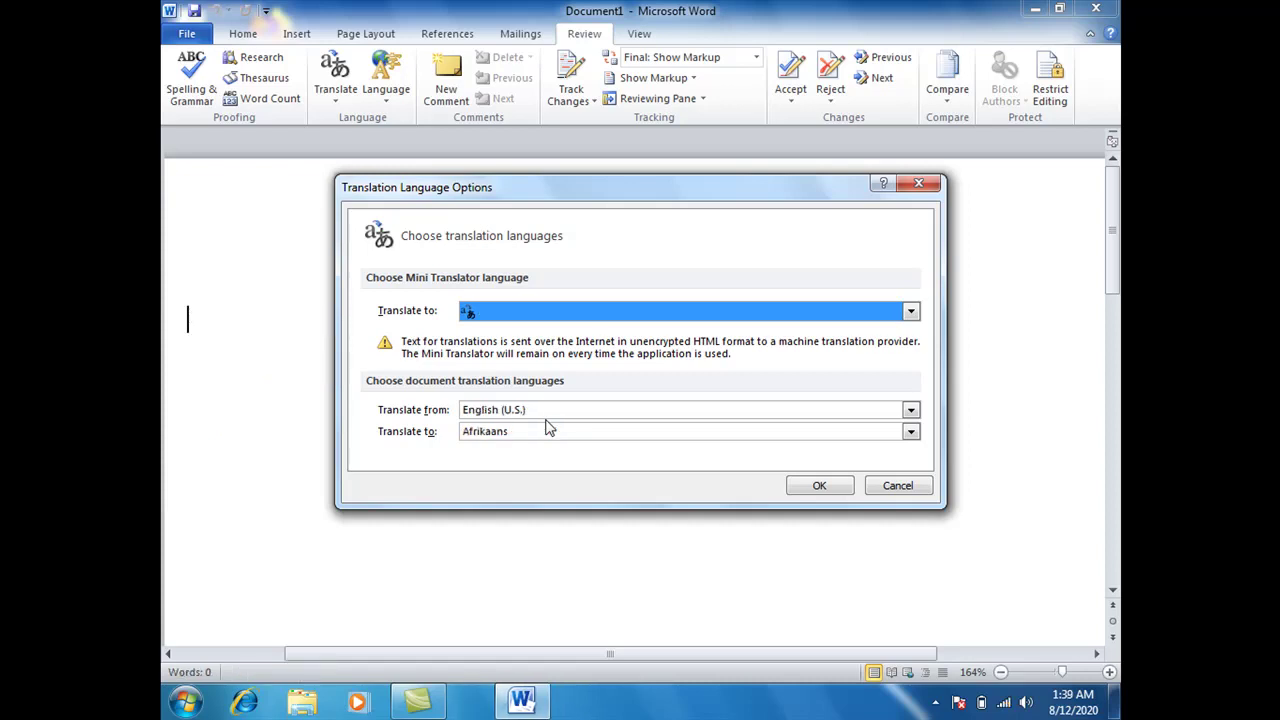
left_click(490, 416)
left_click(492, 416)
left_click(500, 431)
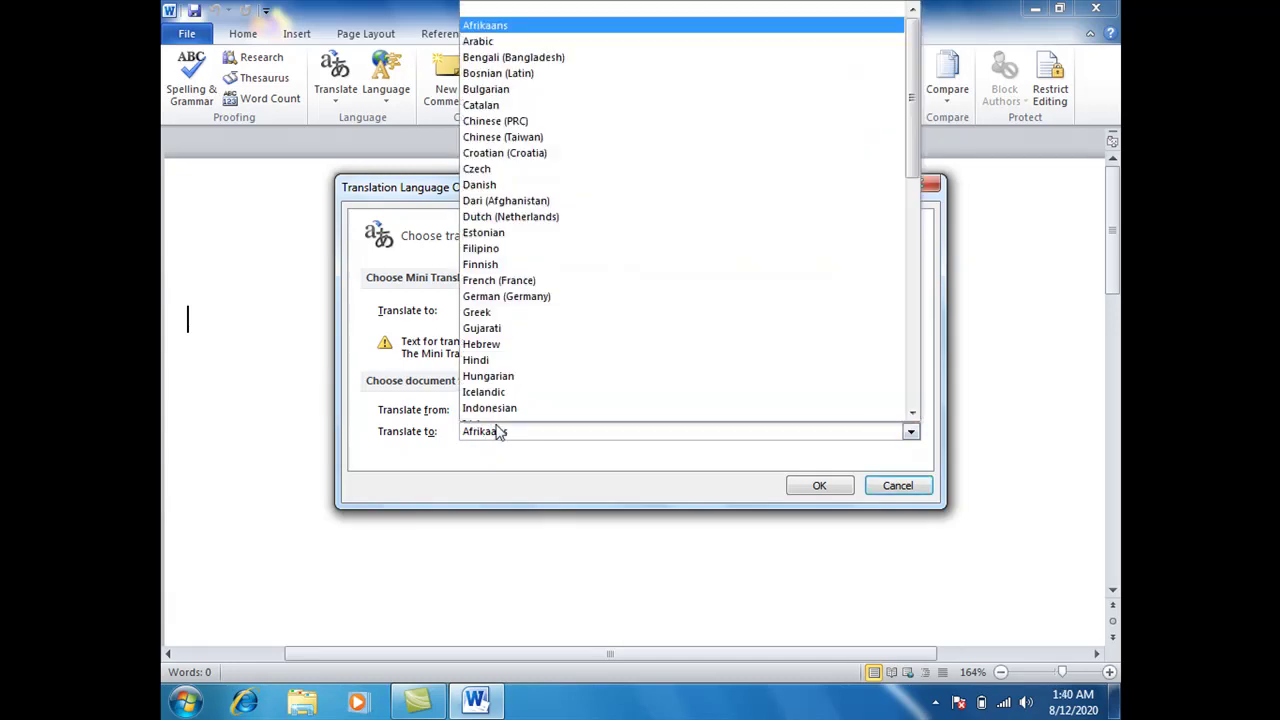
left_click_drag(912, 158, 912, 390)
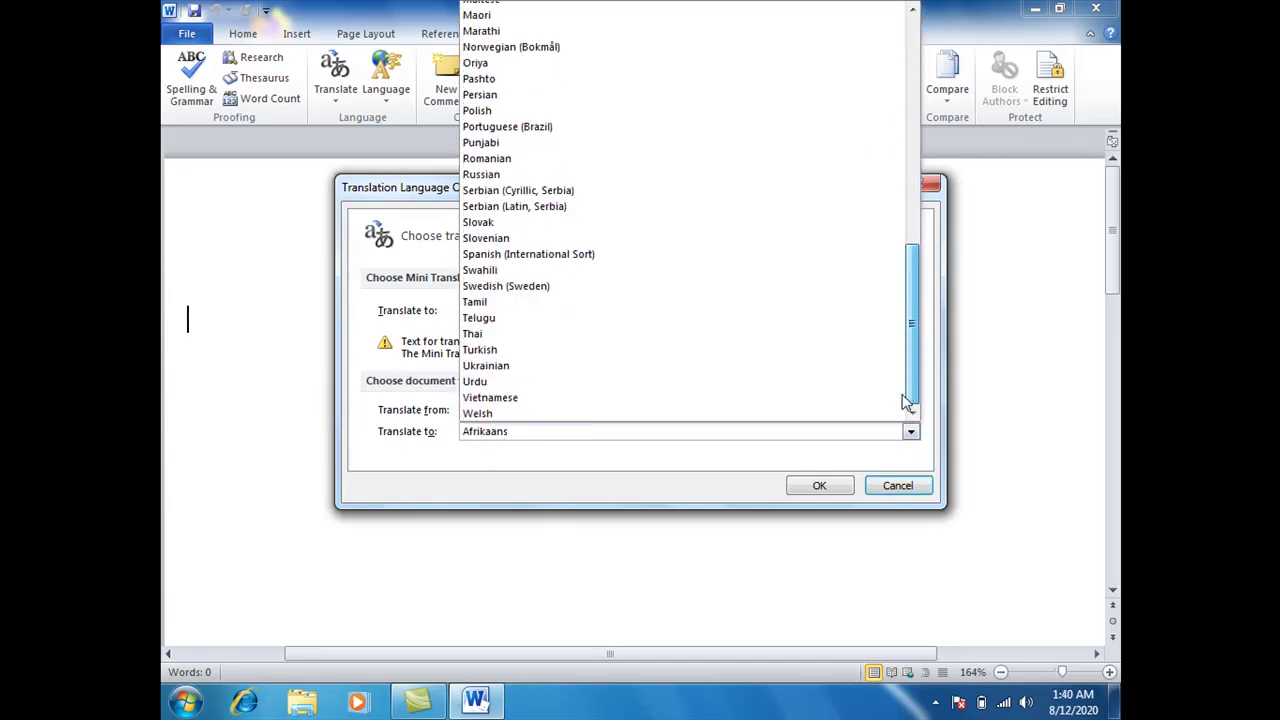
left_click(480, 385)
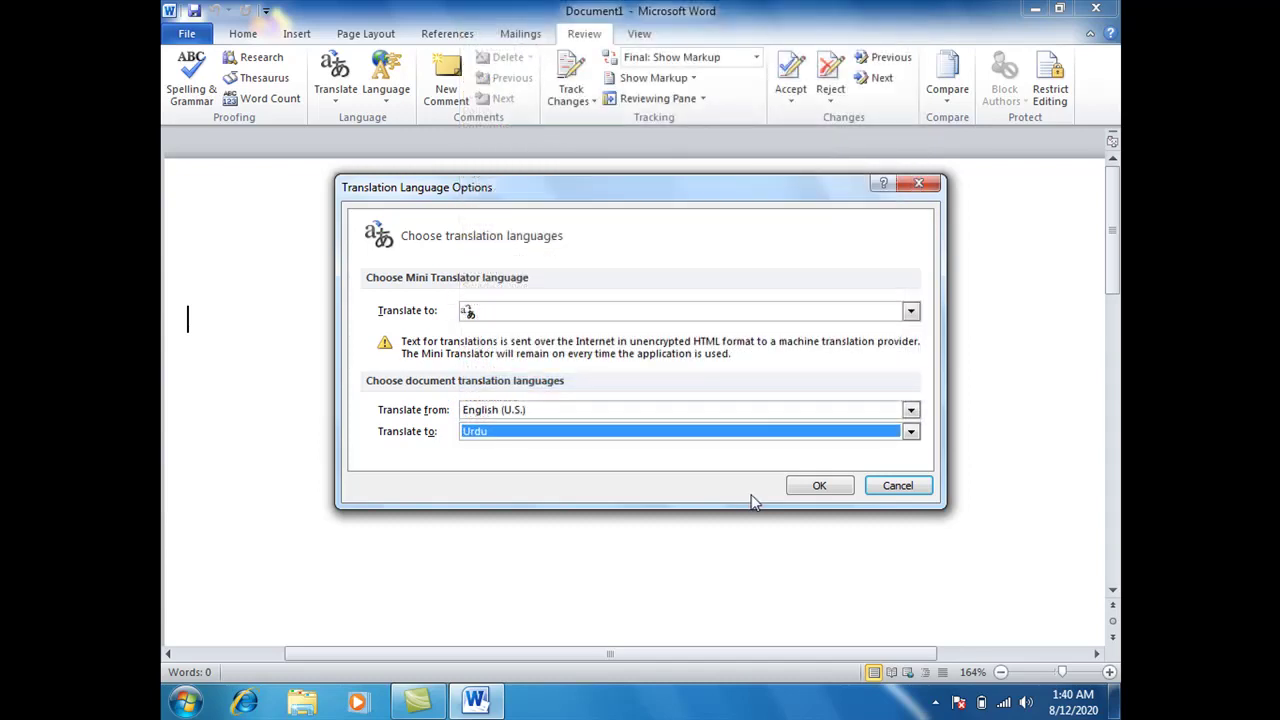
left_click(797, 488)
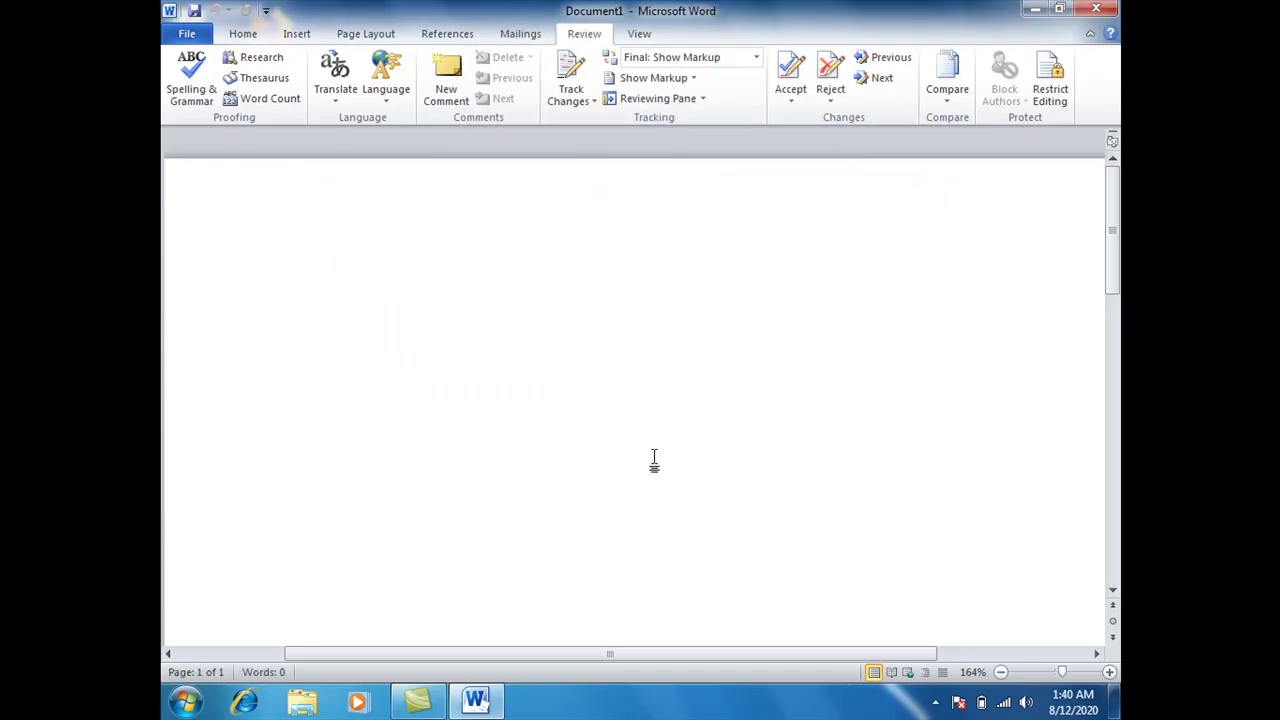
Step: Paste the text and send the whole document for Urdu machine translation
type("I am recording this video for my viewers to learn translation command. It is really useful and easy. Hopefully, you will learn it. Thanks")
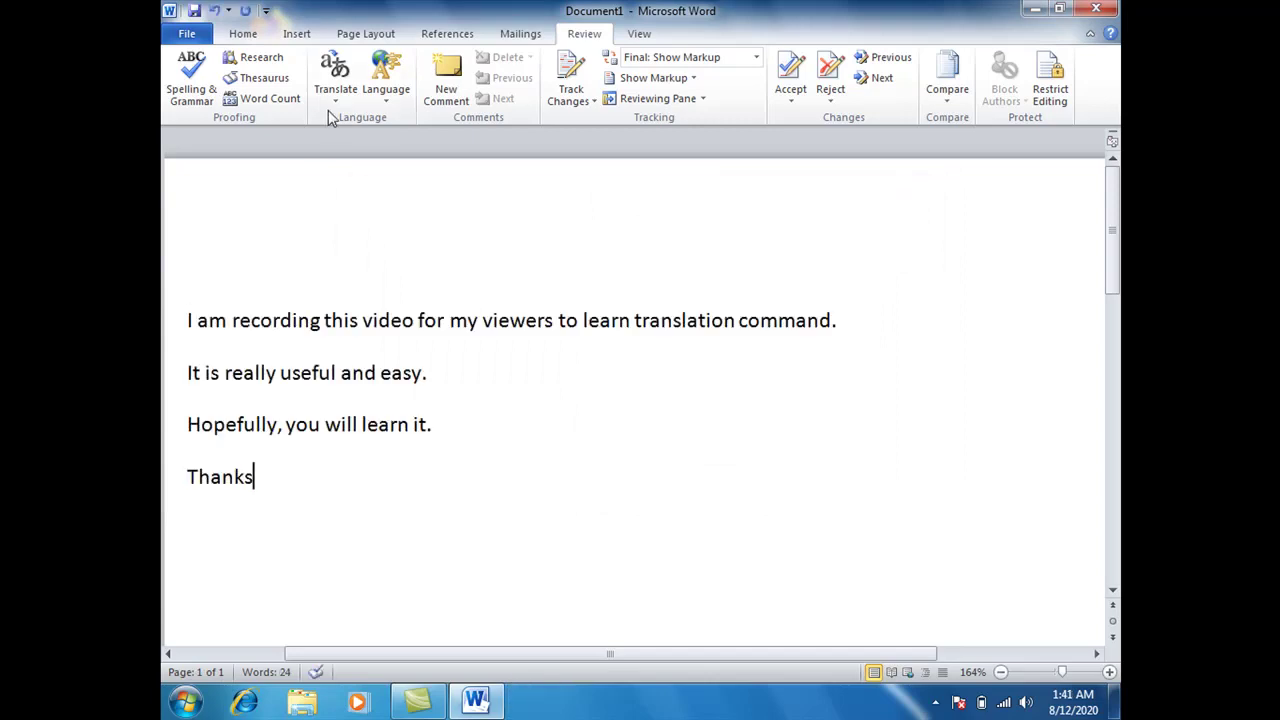
left_click(333, 90)
left_click(362, 136)
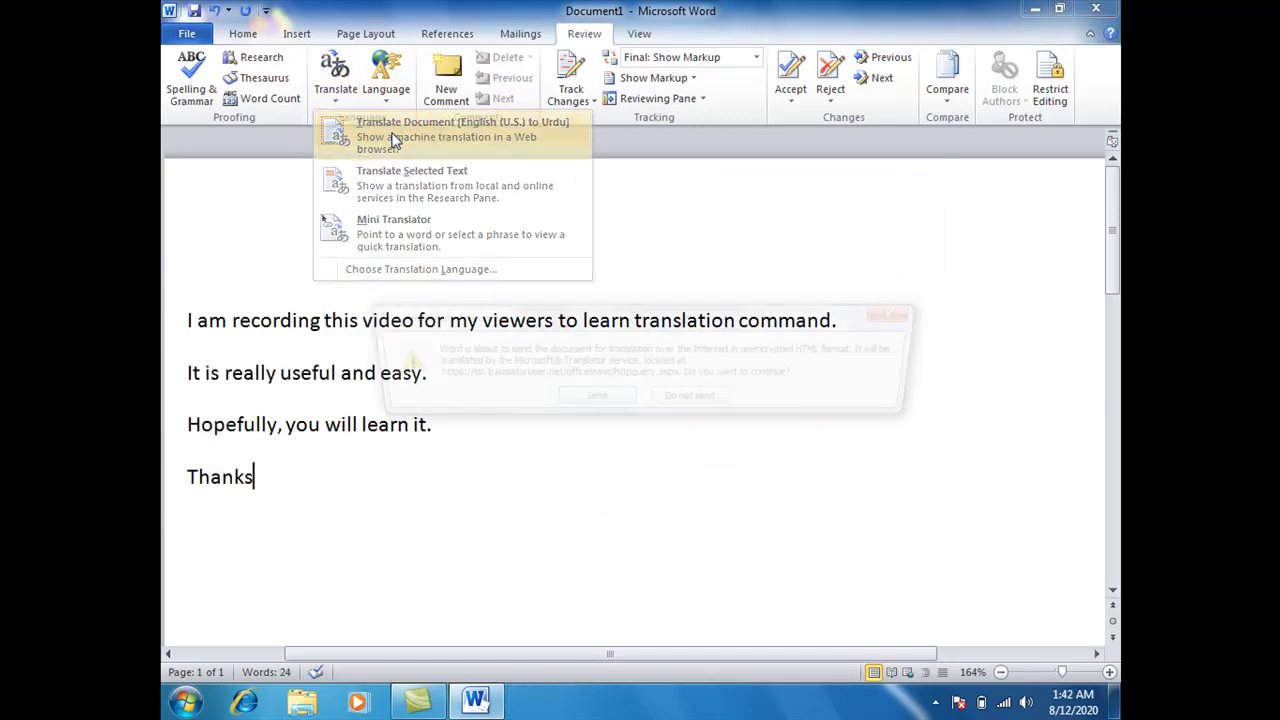
left_click(597, 402)
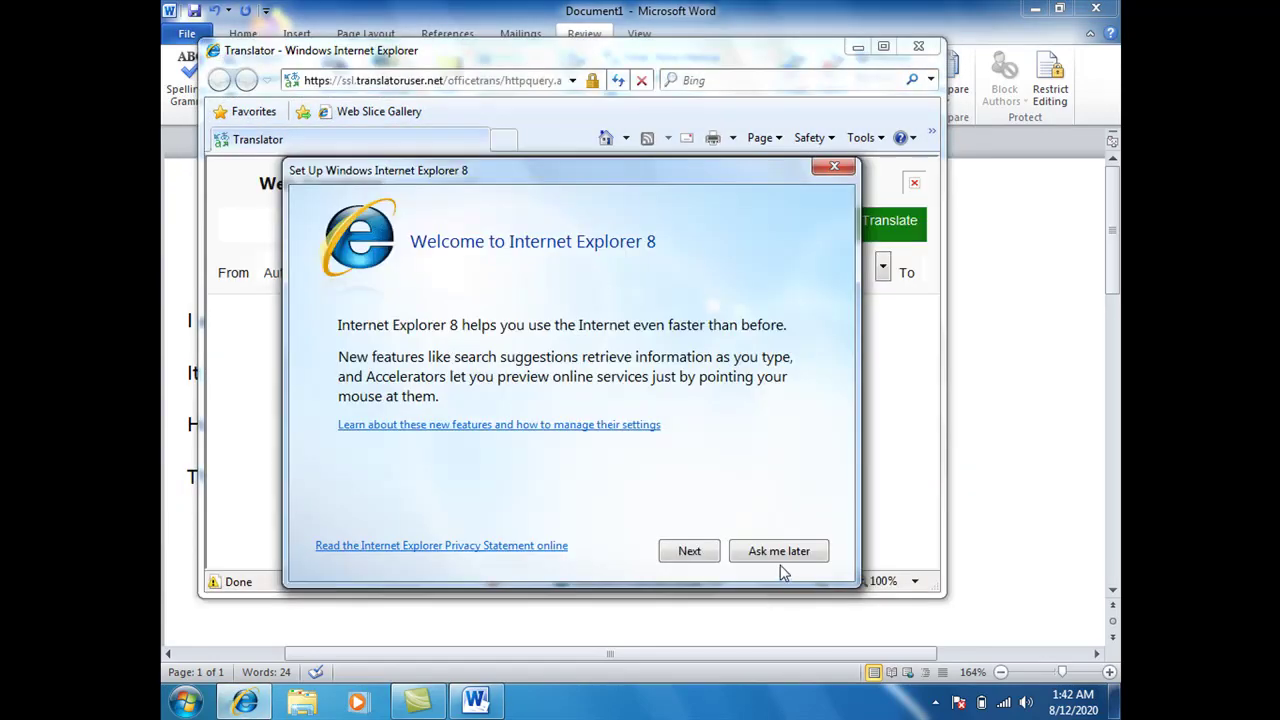
Step: Postpone the IE8 welcome and translate the page into Arabic in the Web Translator
left_click(779, 554)
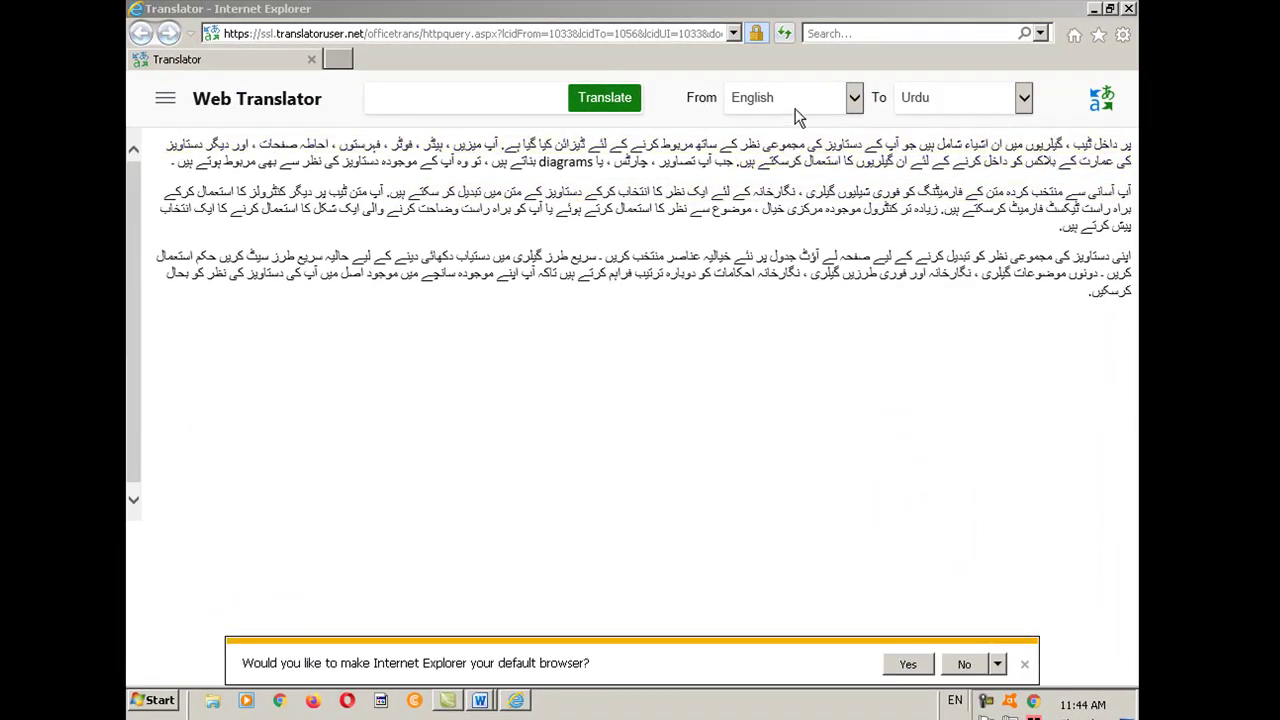
left_click(1022, 97)
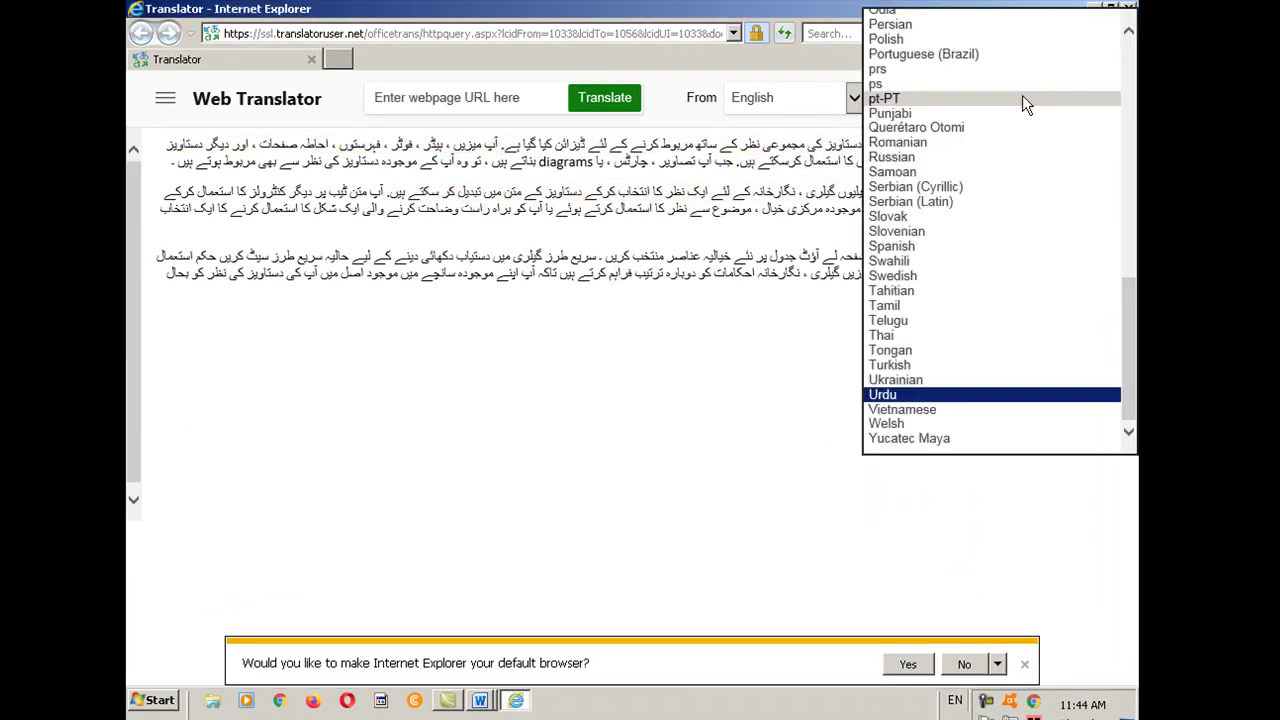
scroll(1000, 300, "up", 4)
left_click_drag(1135, 330, 1130, 40)
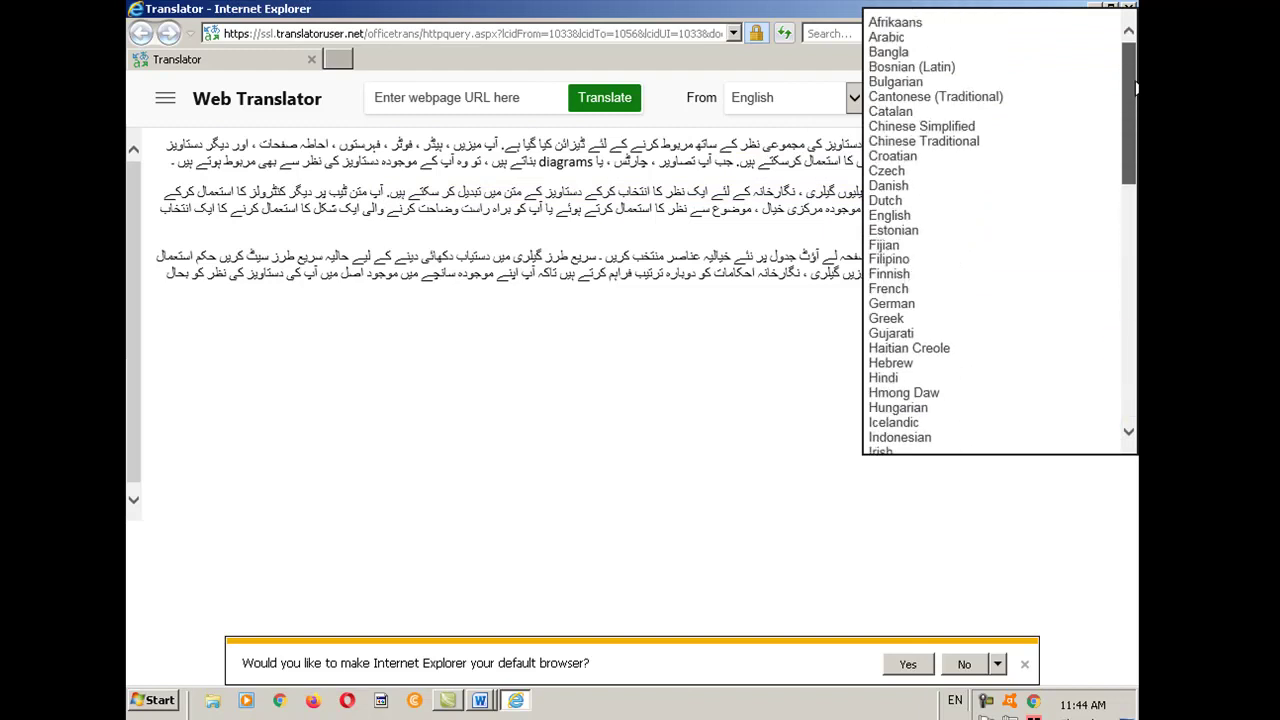
left_click(918, 38)
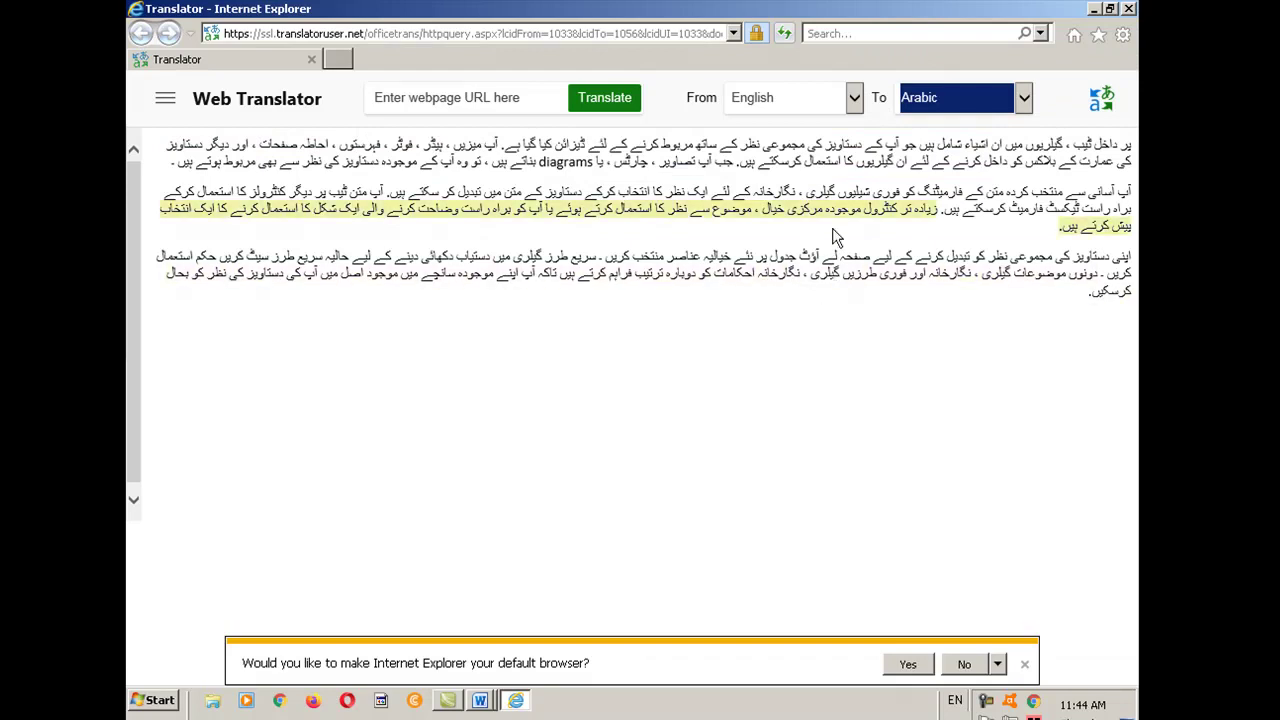
left_click(616, 95)
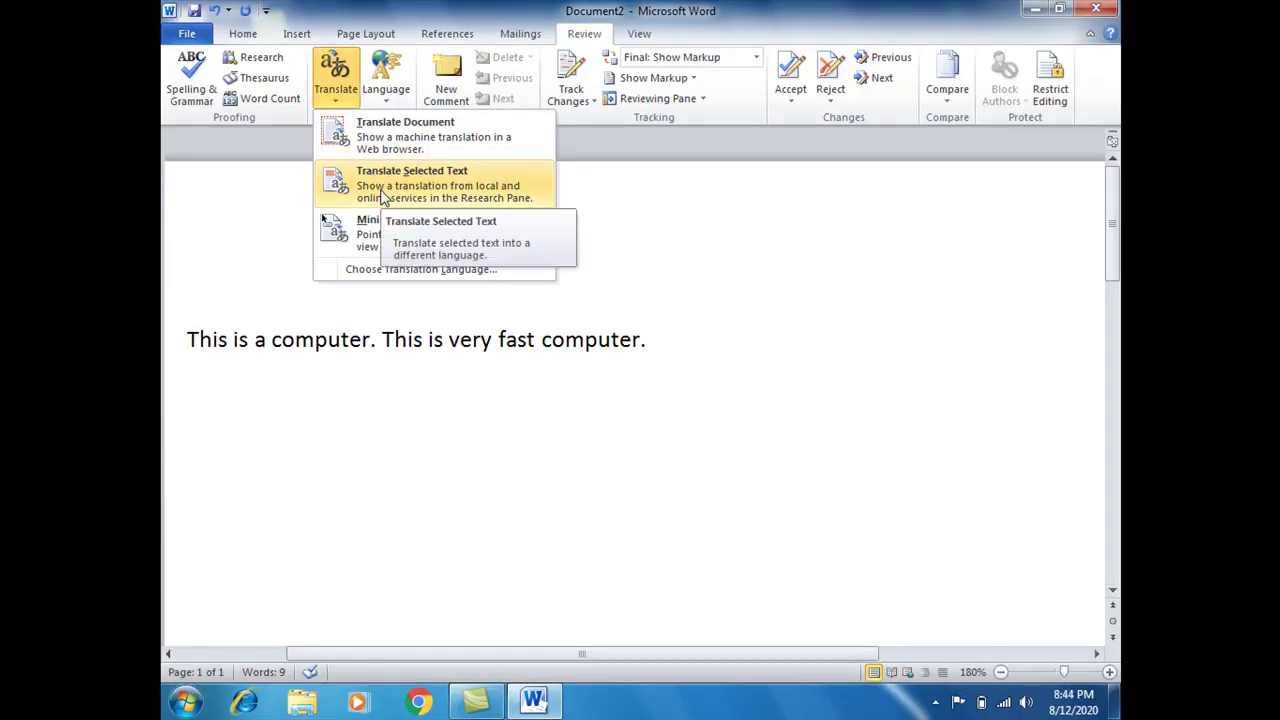
Step: Select the whole English sentence and send it to Translate Selected Text
left_click(201, 340)
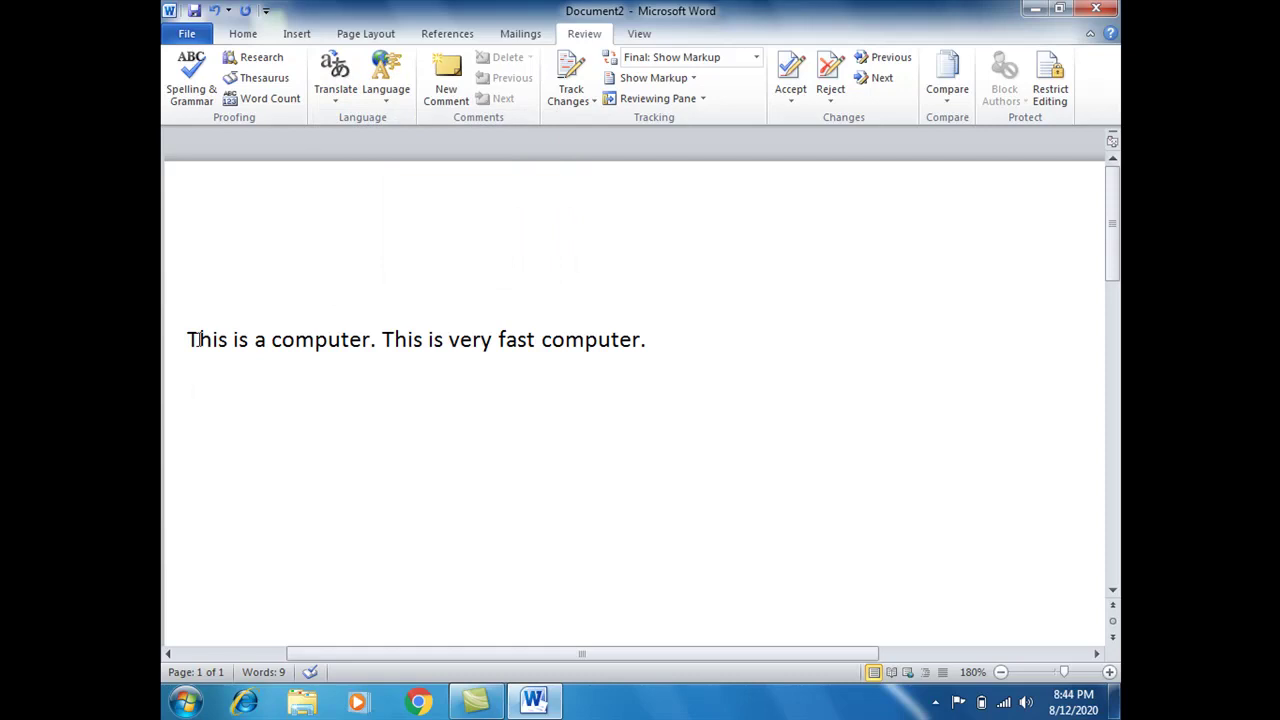
left_click_drag(187, 340, 652, 341)
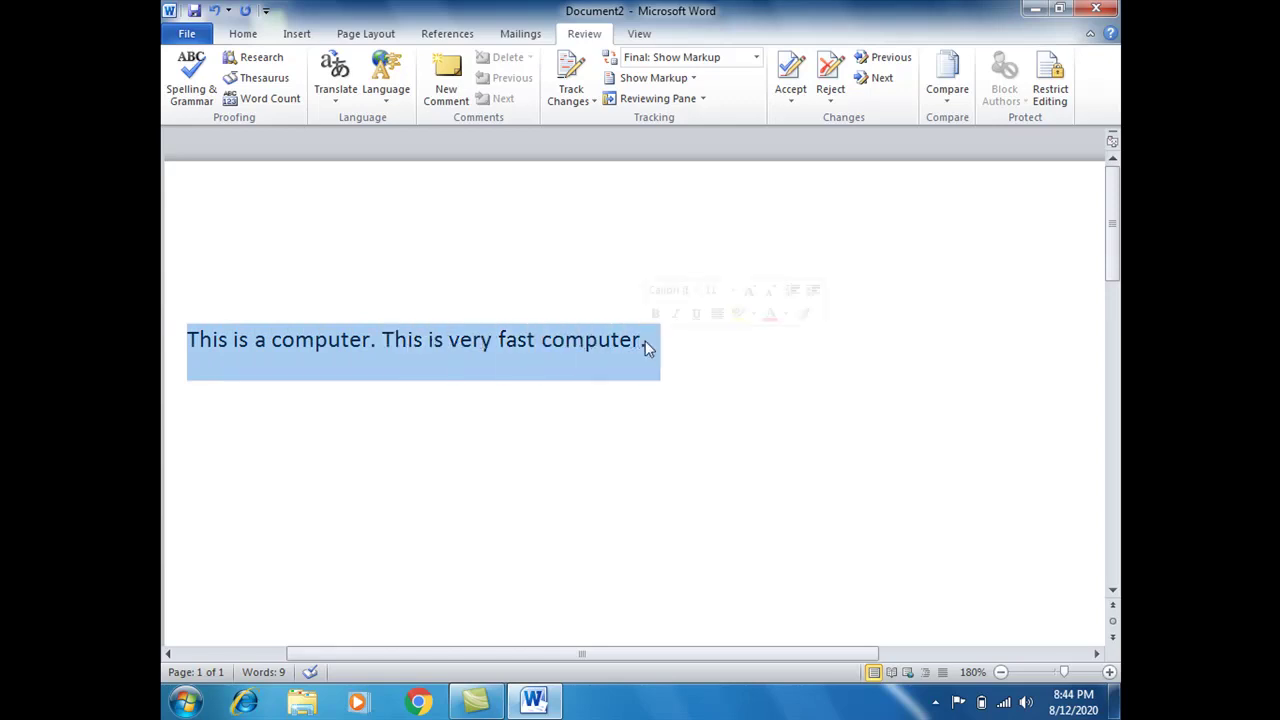
left_click(336, 92)
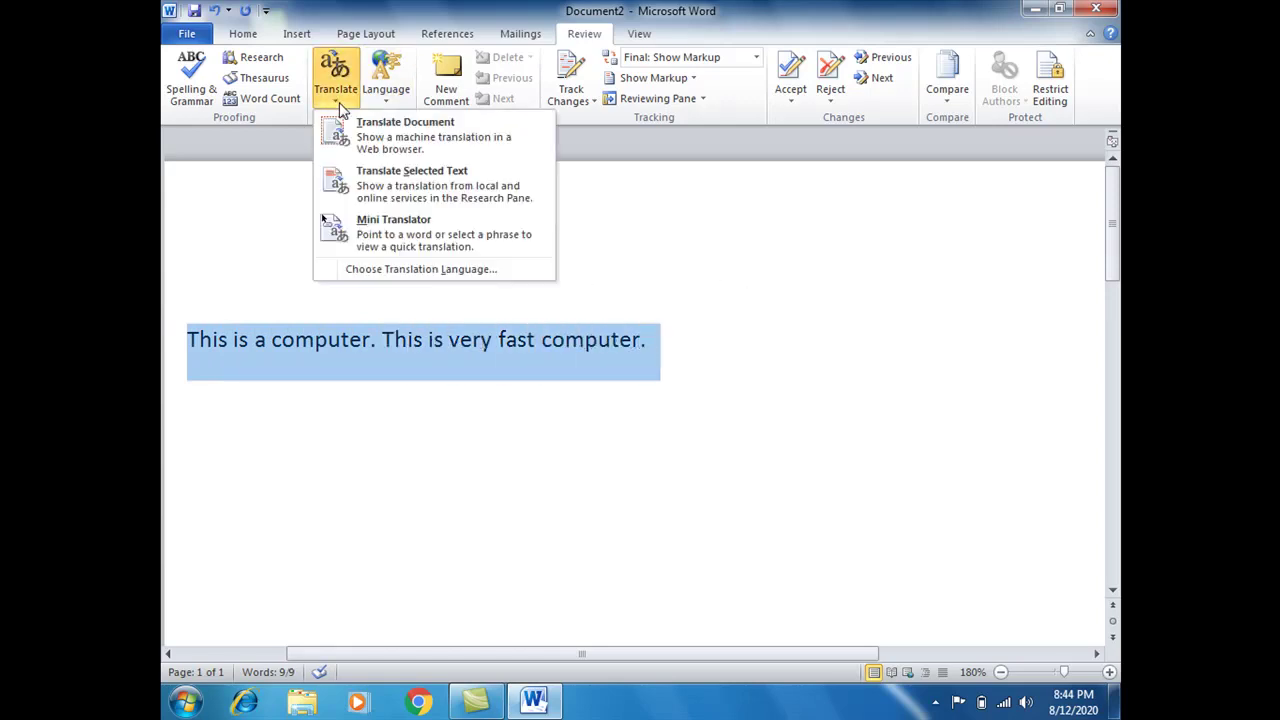
left_click(372, 185)
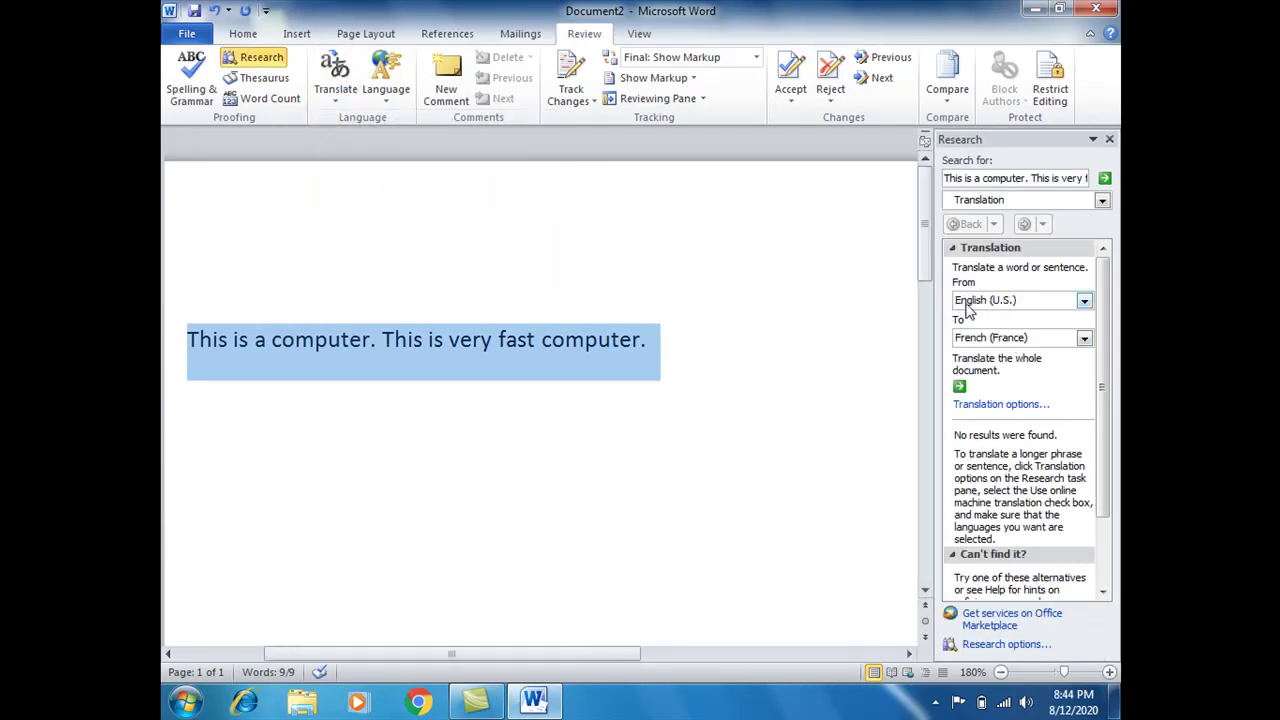
Step: Set the target language to Urdu, insert the translation on the line below, and close the Research pane
left_click(1084, 338)
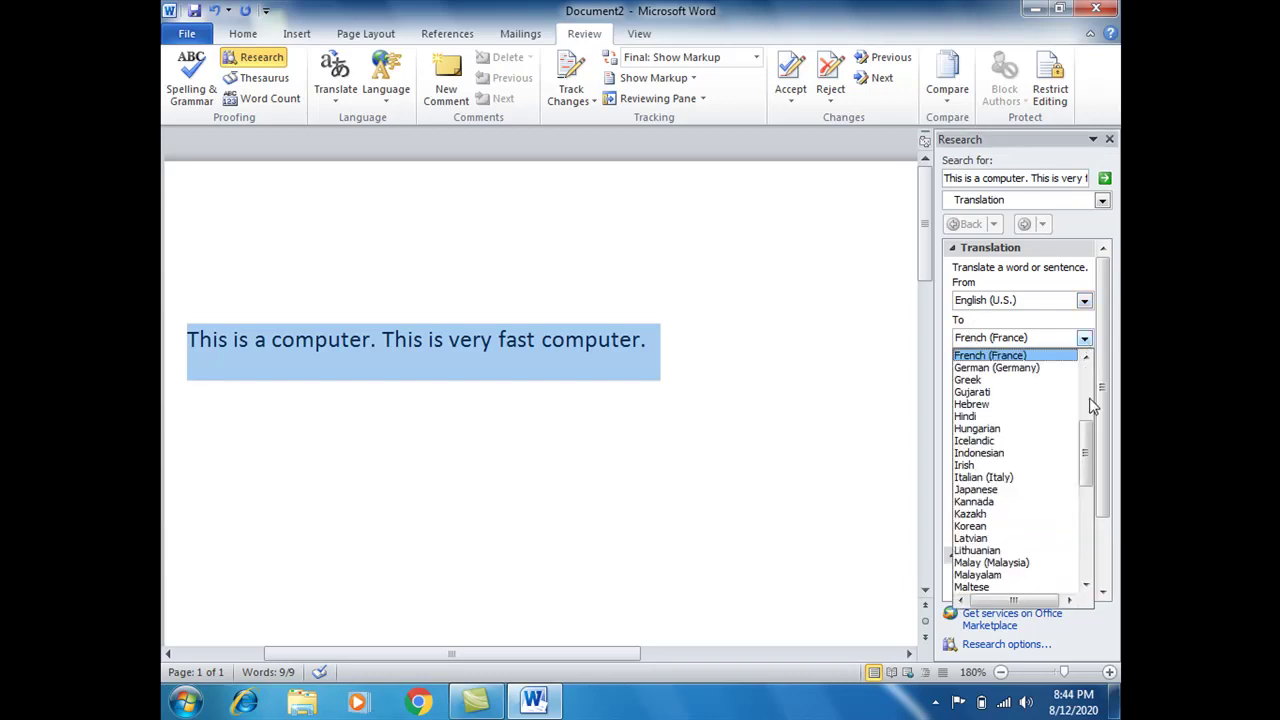
left_click_drag(1089, 408, 1089, 521)
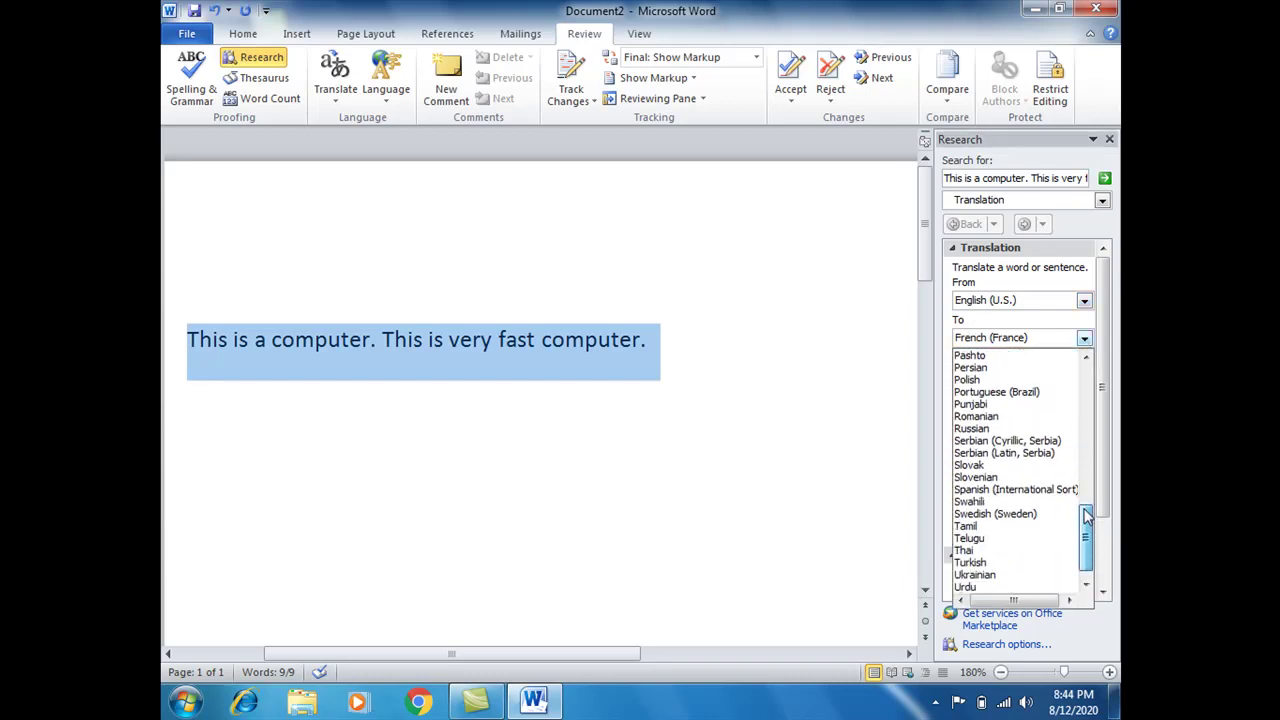
scroll(1097, 532, "down", 1)
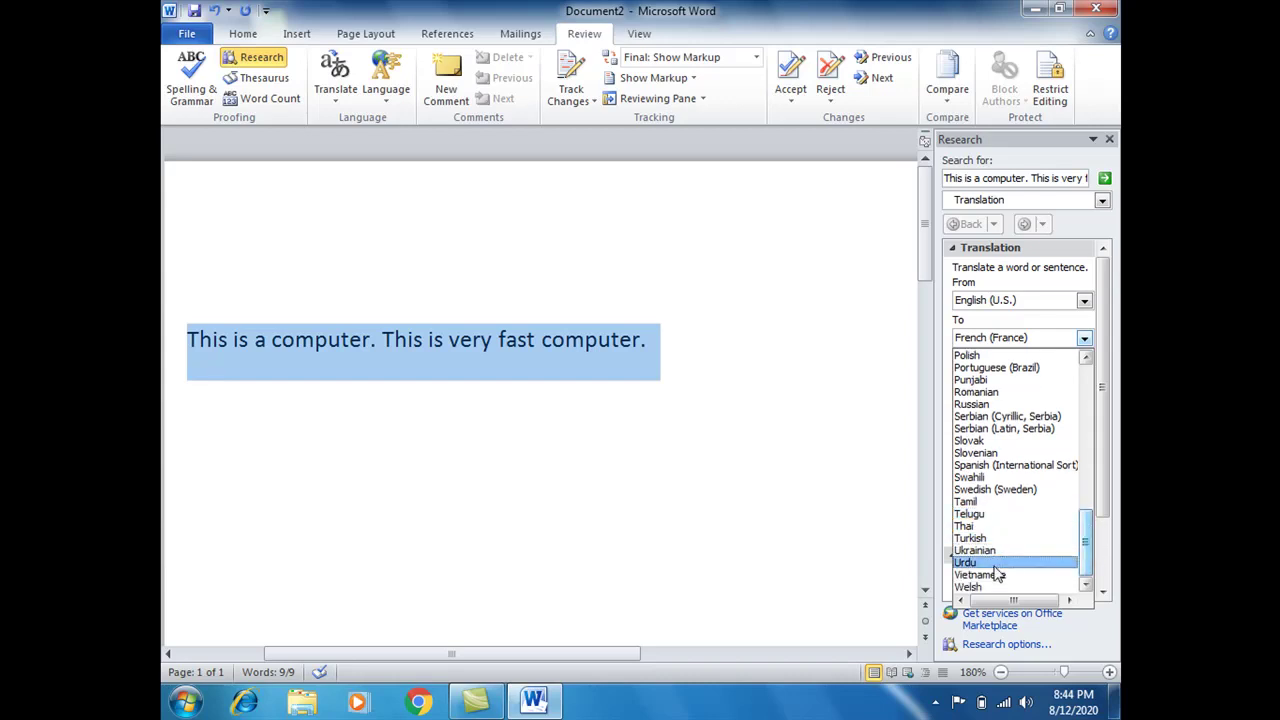
left_click(995, 566)
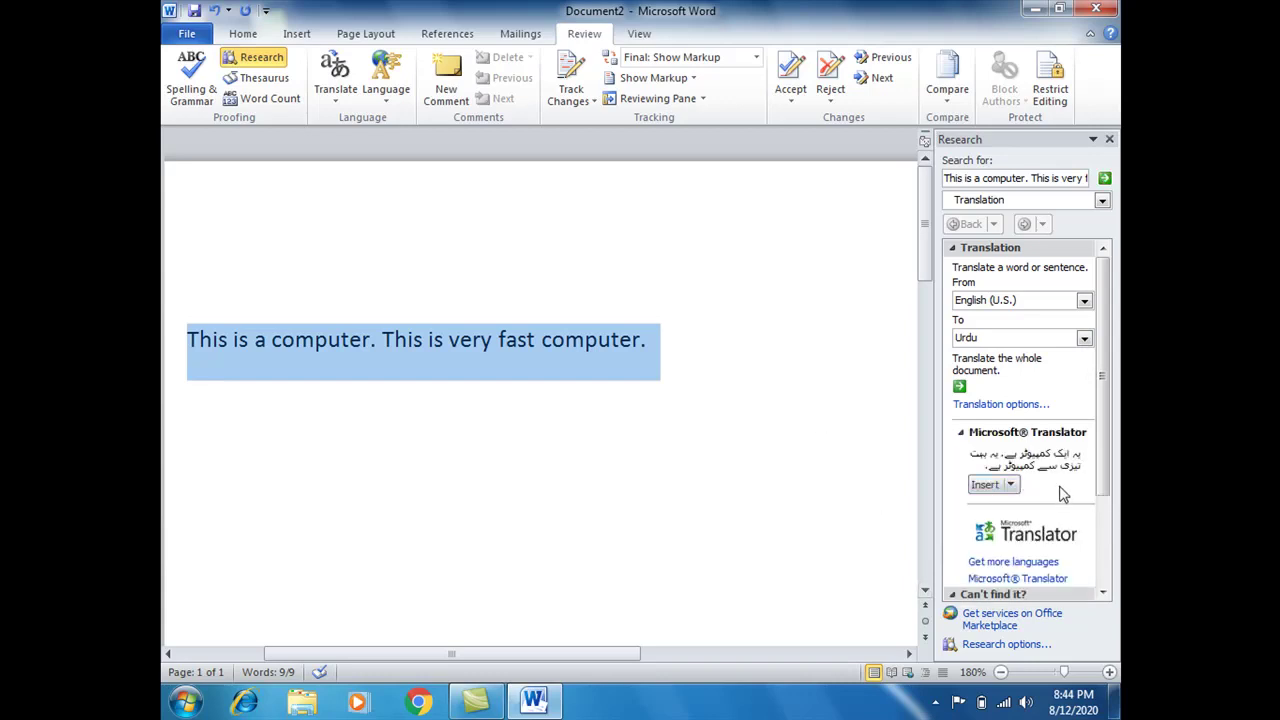
left_click(653, 402)
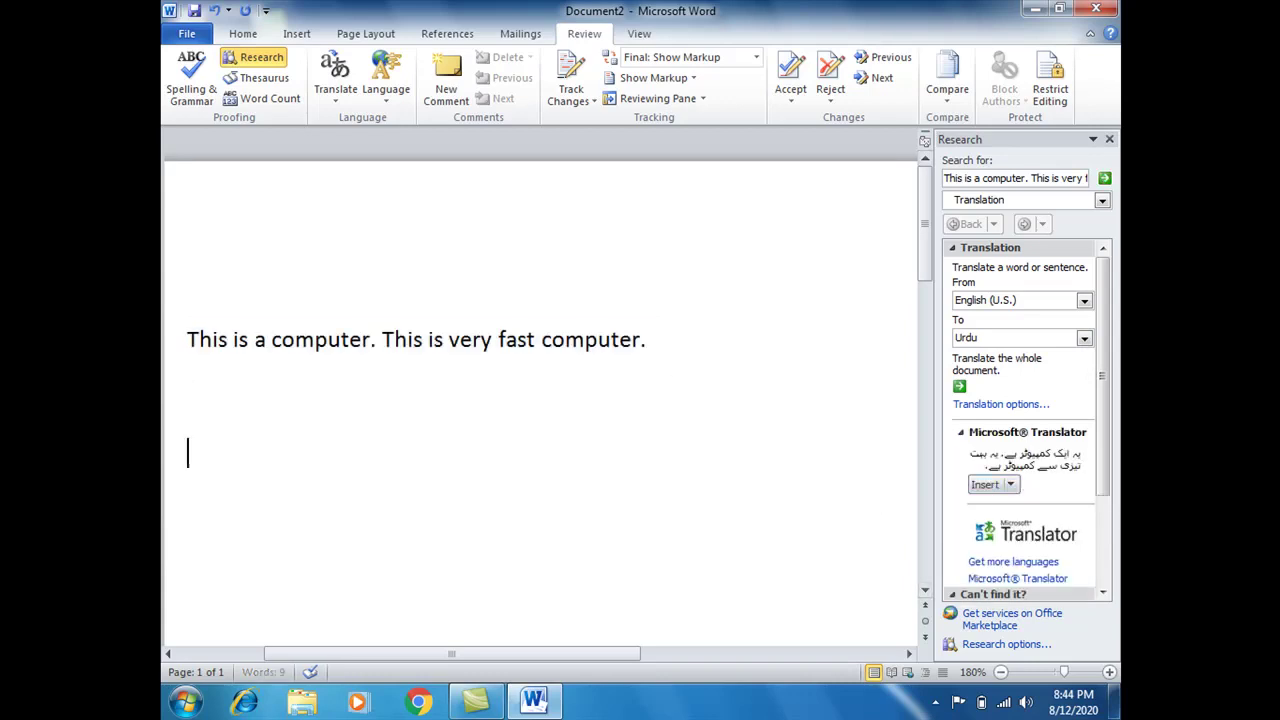
left_click(986, 485)
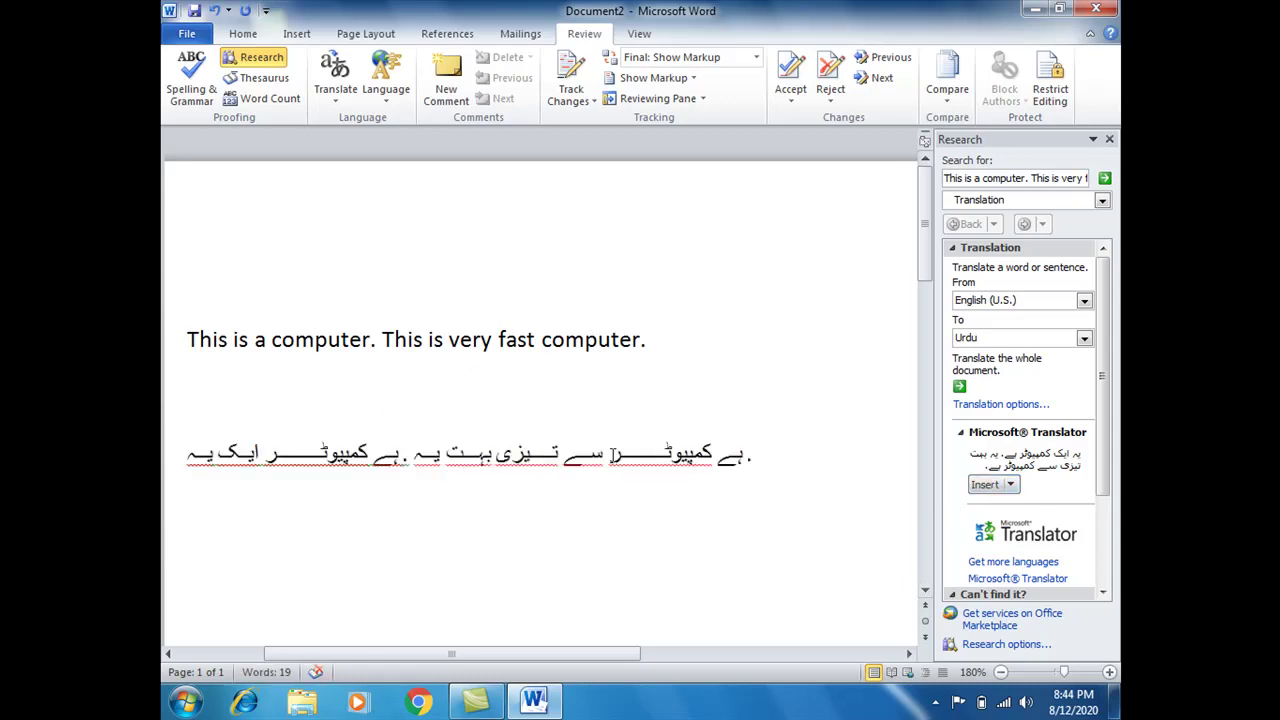
left_click(1109, 139)
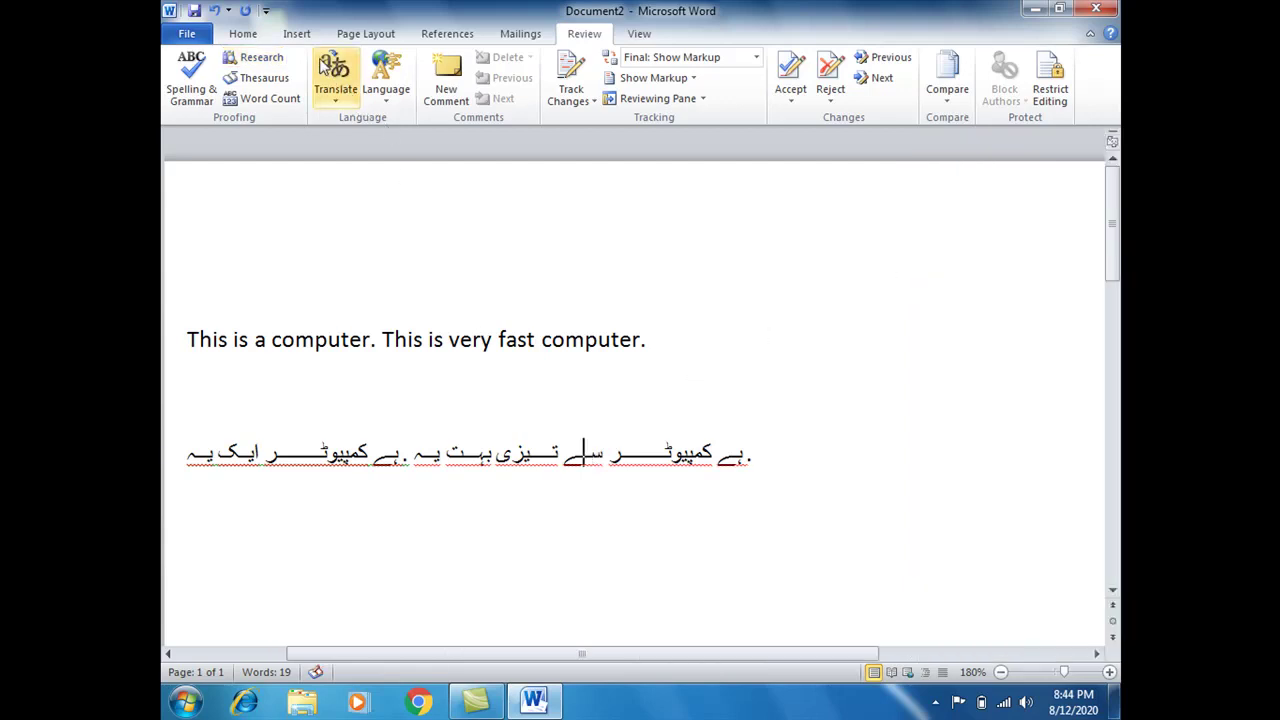
Step: Switch to Word's Home tab and open the Windows Start menu
left_click(243, 34)
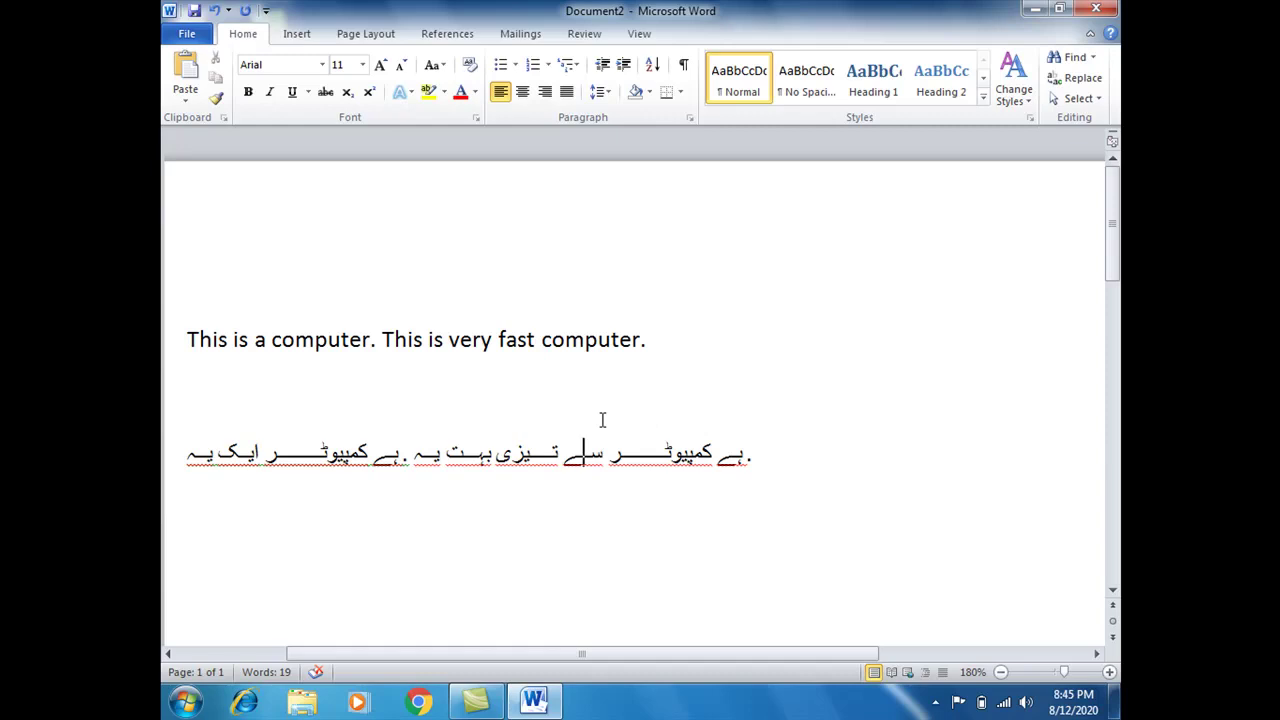
left_click(184, 702)
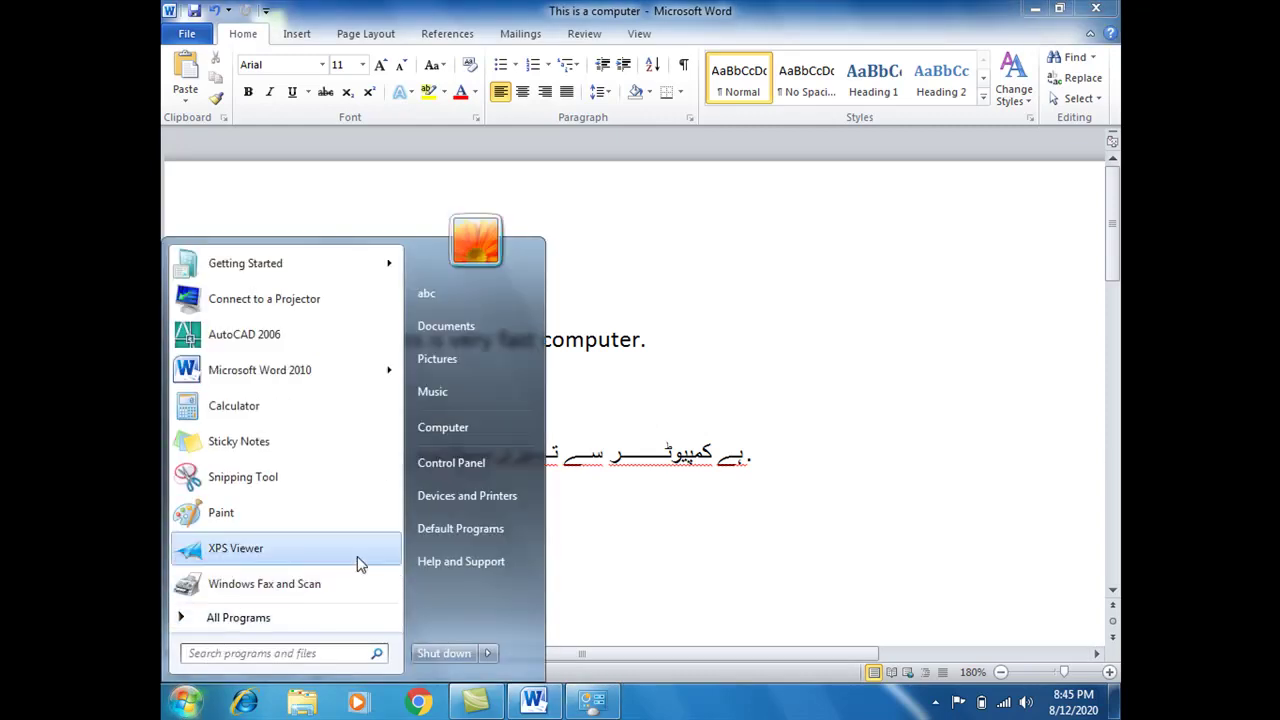
Step: In Control Panel's large-icon view, open Region and Language's keyboard and input language settings
left_click(444, 465)
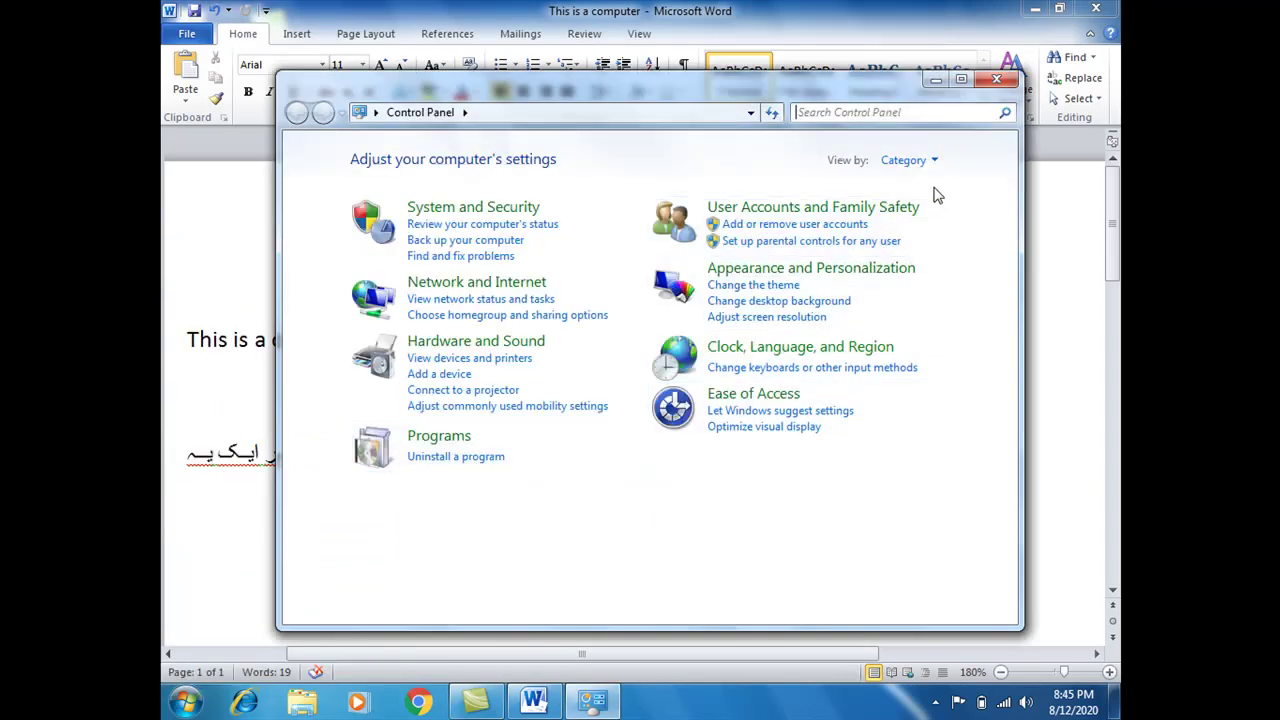
left_click(905, 160)
left_click(922, 209)
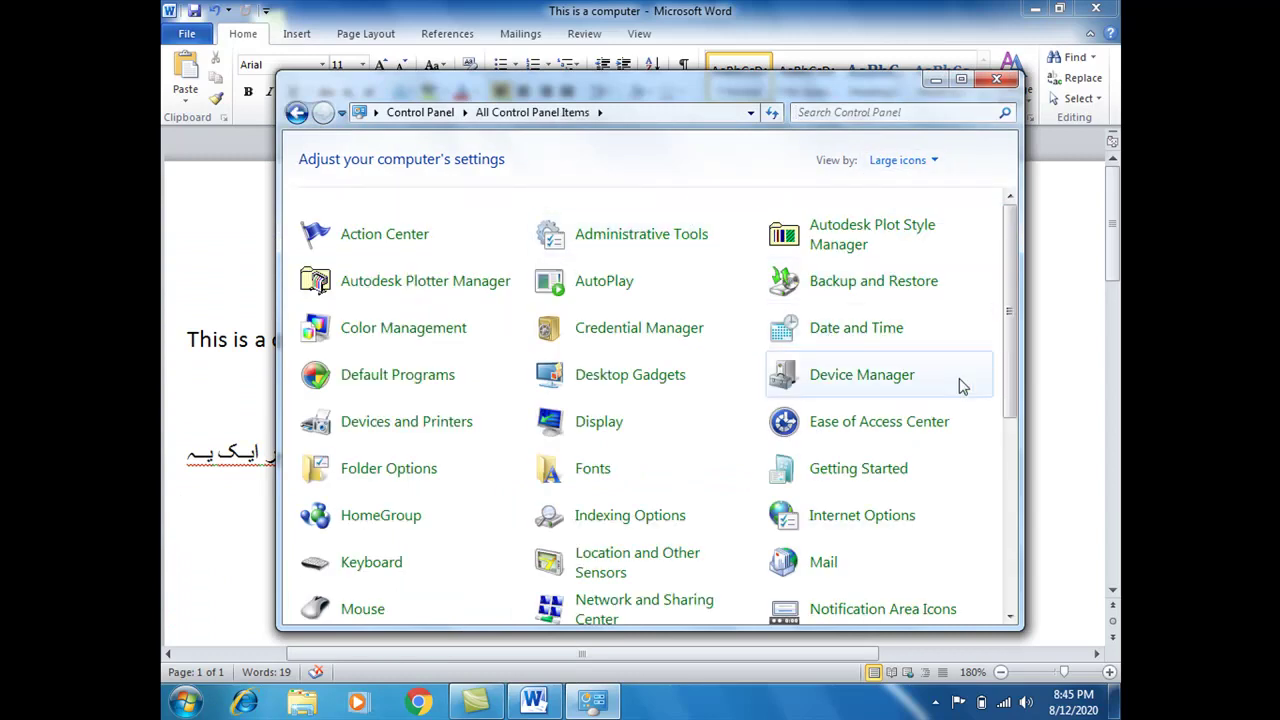
left_click_drag(1007, 370, 1002, 443)
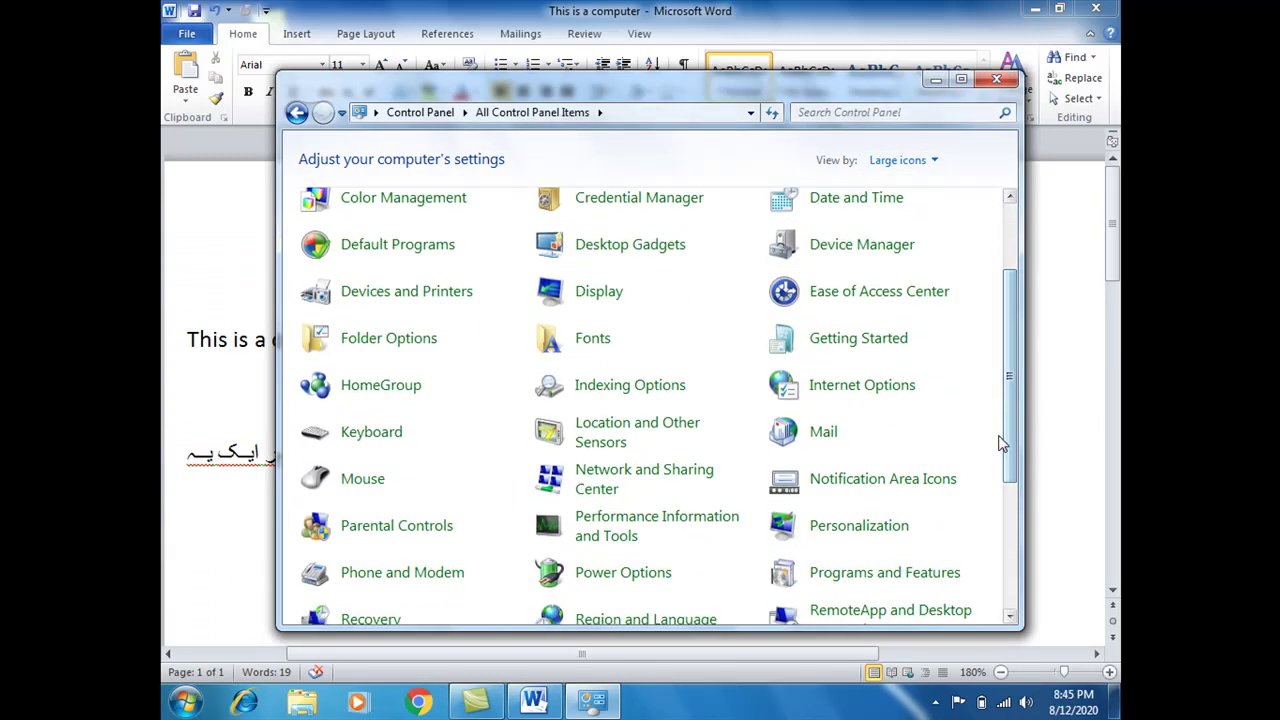
scroll(811, 505, "down", 1)
left_click(655, 594)
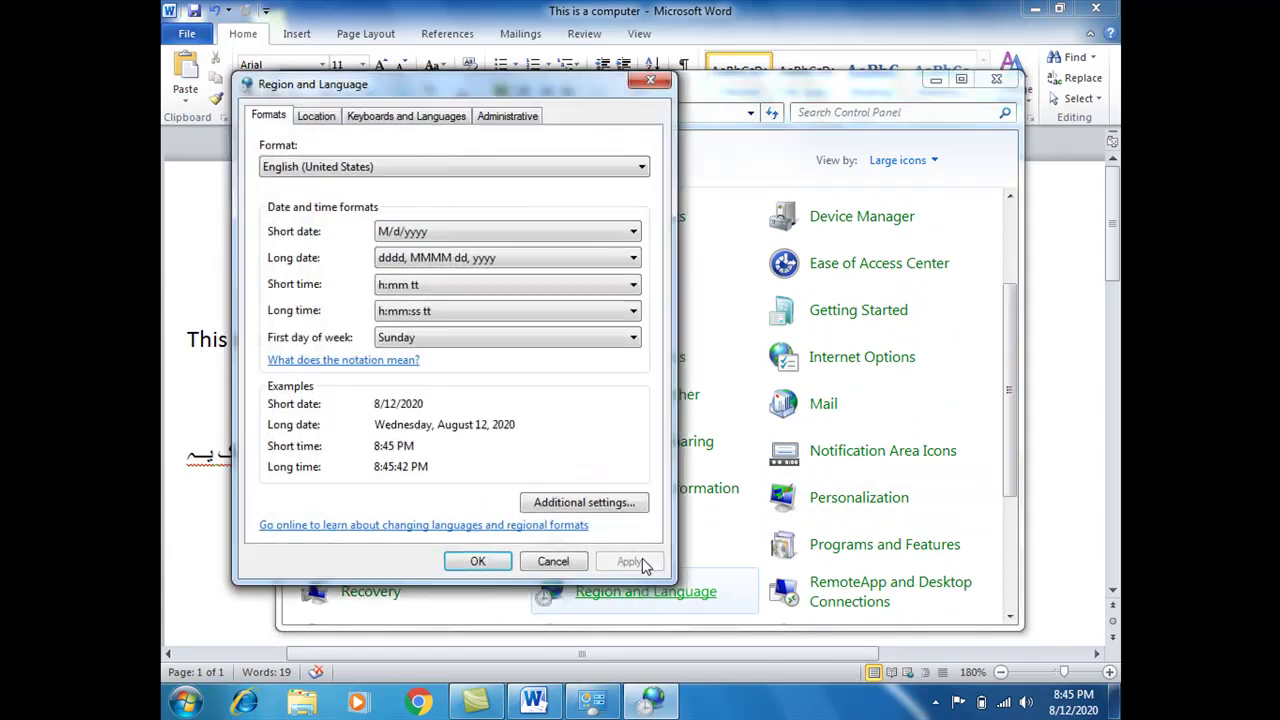
left_click(406, 116)
left_click(563, 198)
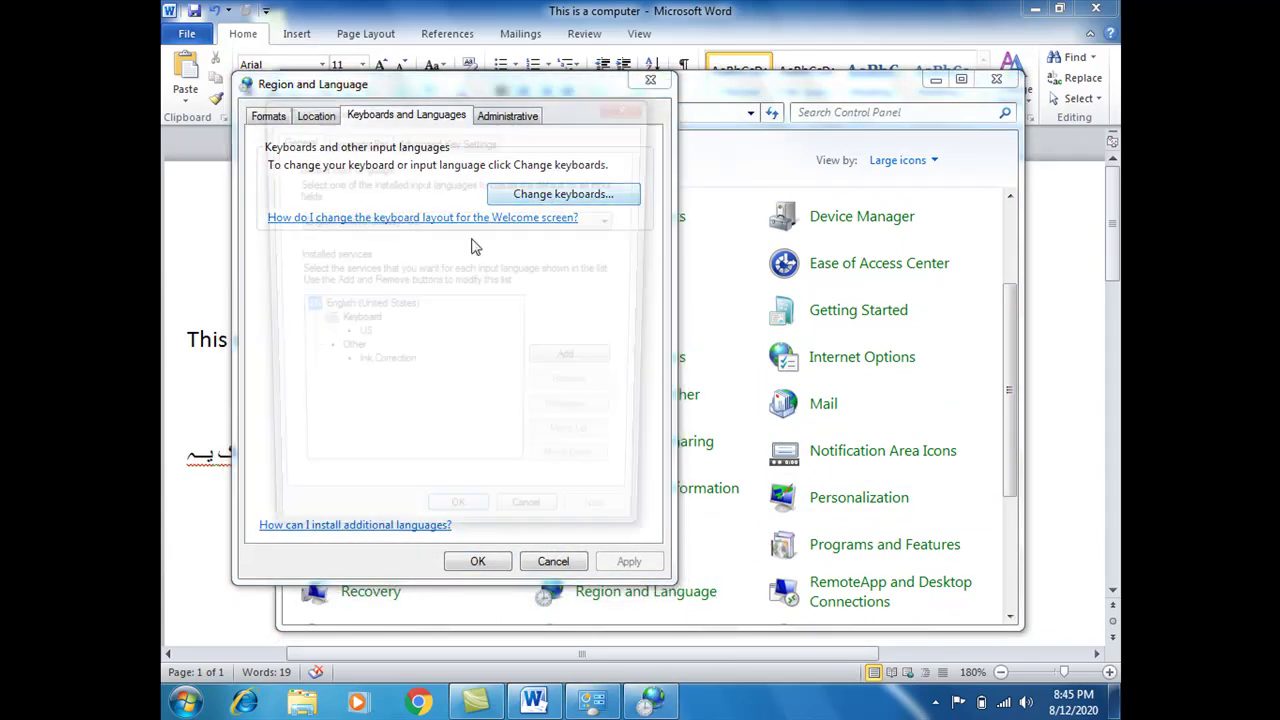
Step: Add Arabic (Saudi Arabia) with the Arabic (101) keyboard, accept the dialogs, and close Control Panel
left_click(575, 366)
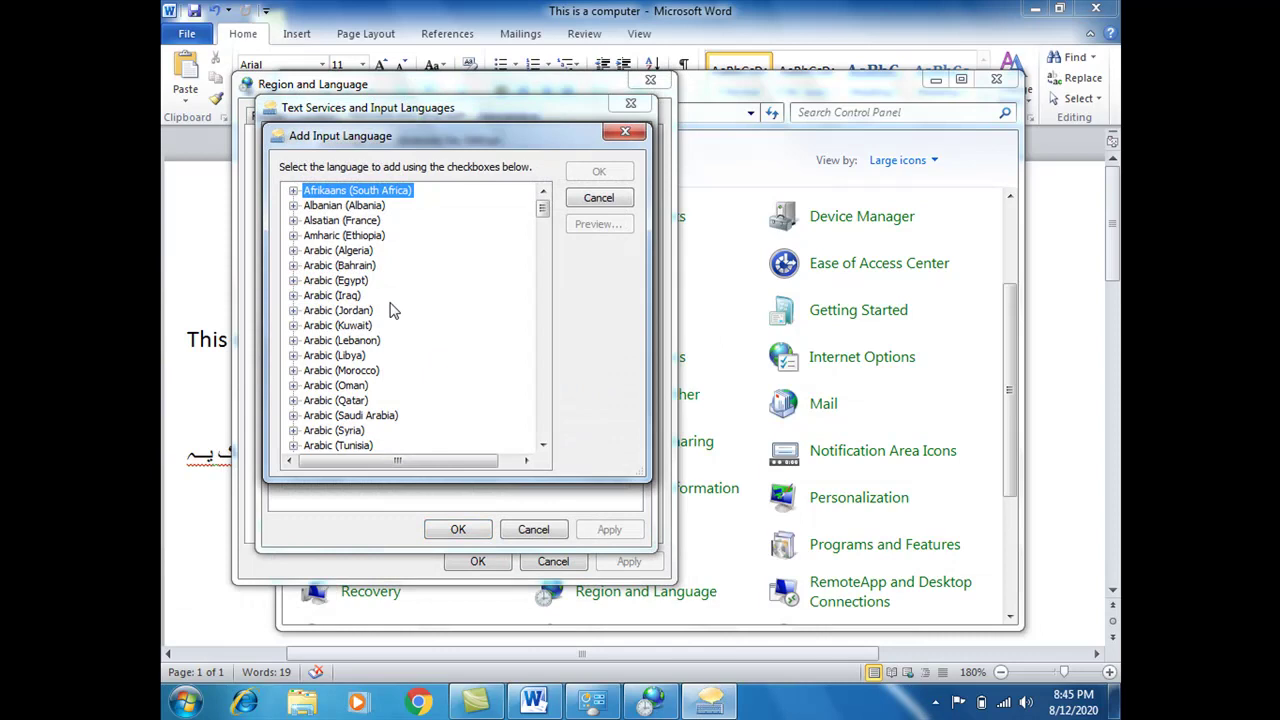
left_click(293, 415)
left_click(311, 430)
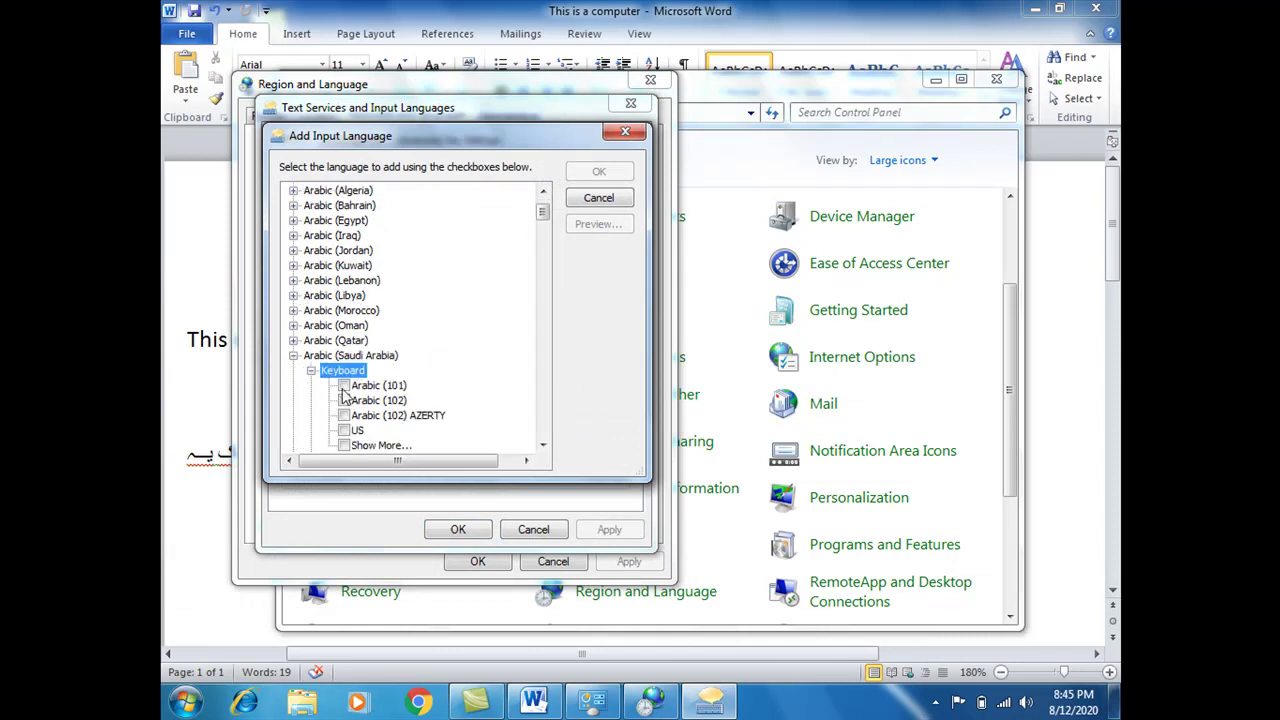
left_click(344, 386)
left_click(596, 173)
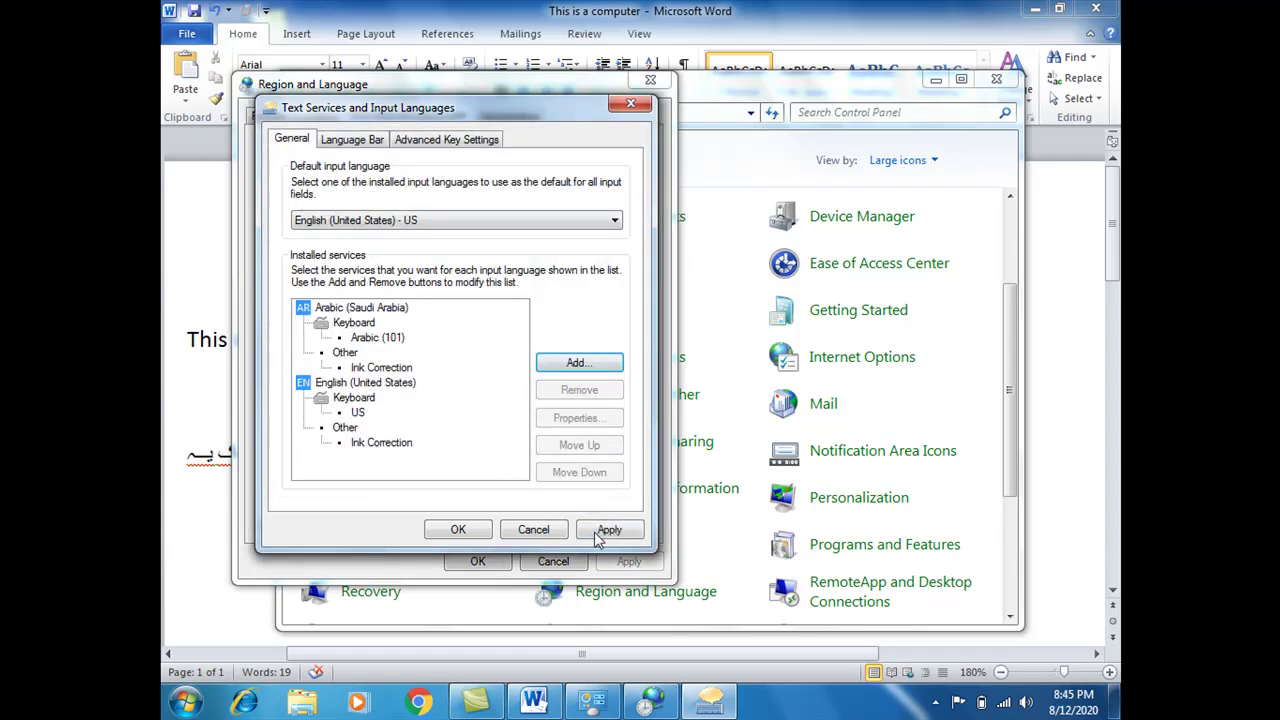
left_click(604, 530)
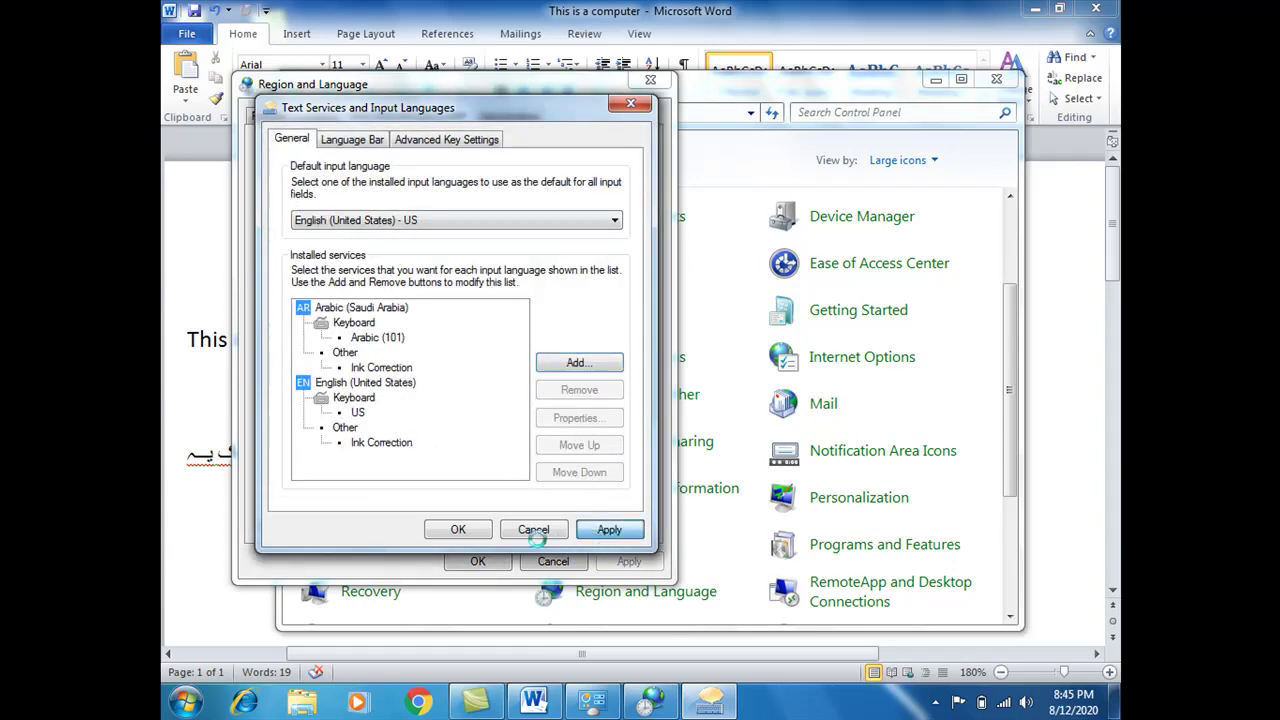
left_click(474, 533)
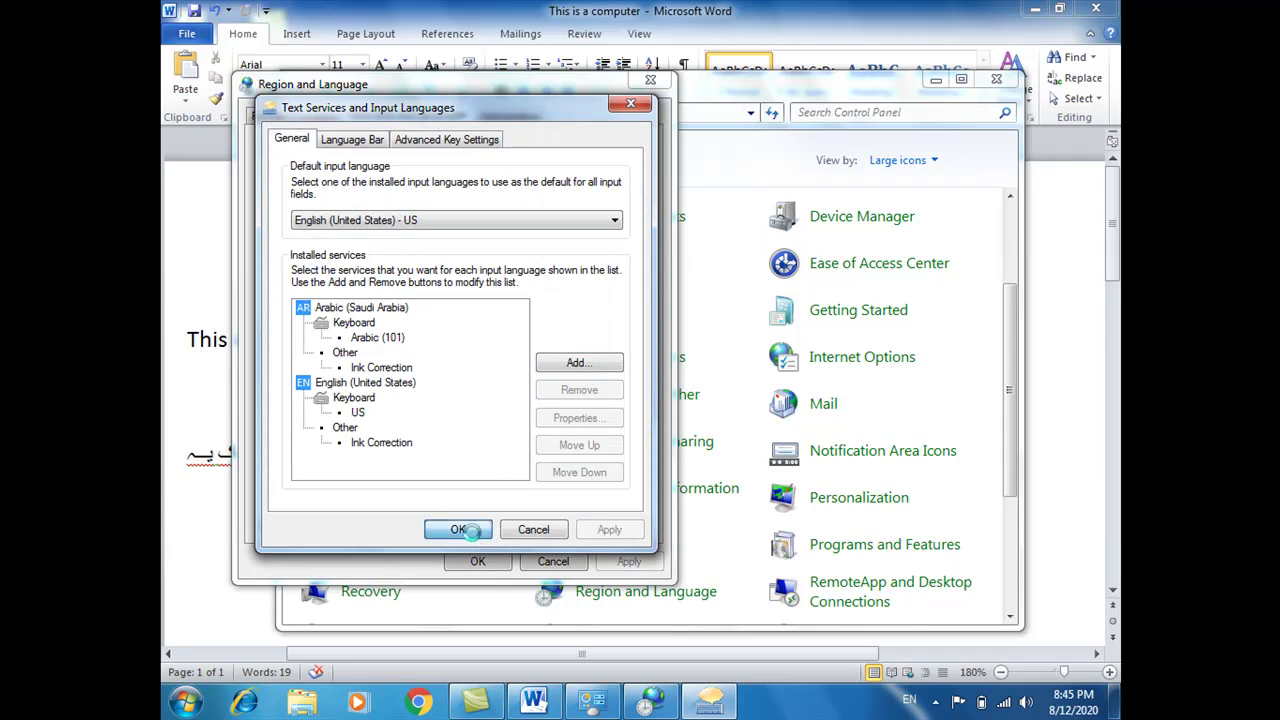
left_click(480, 562)
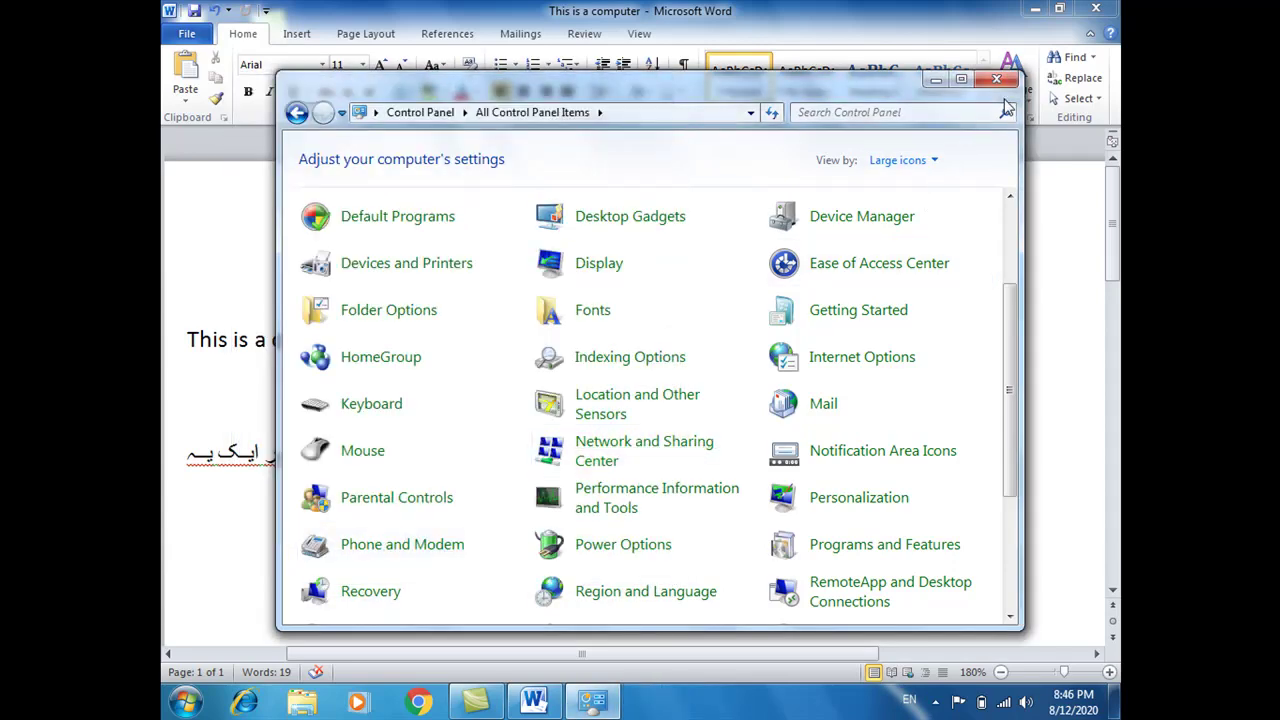
left_click(996, 79)
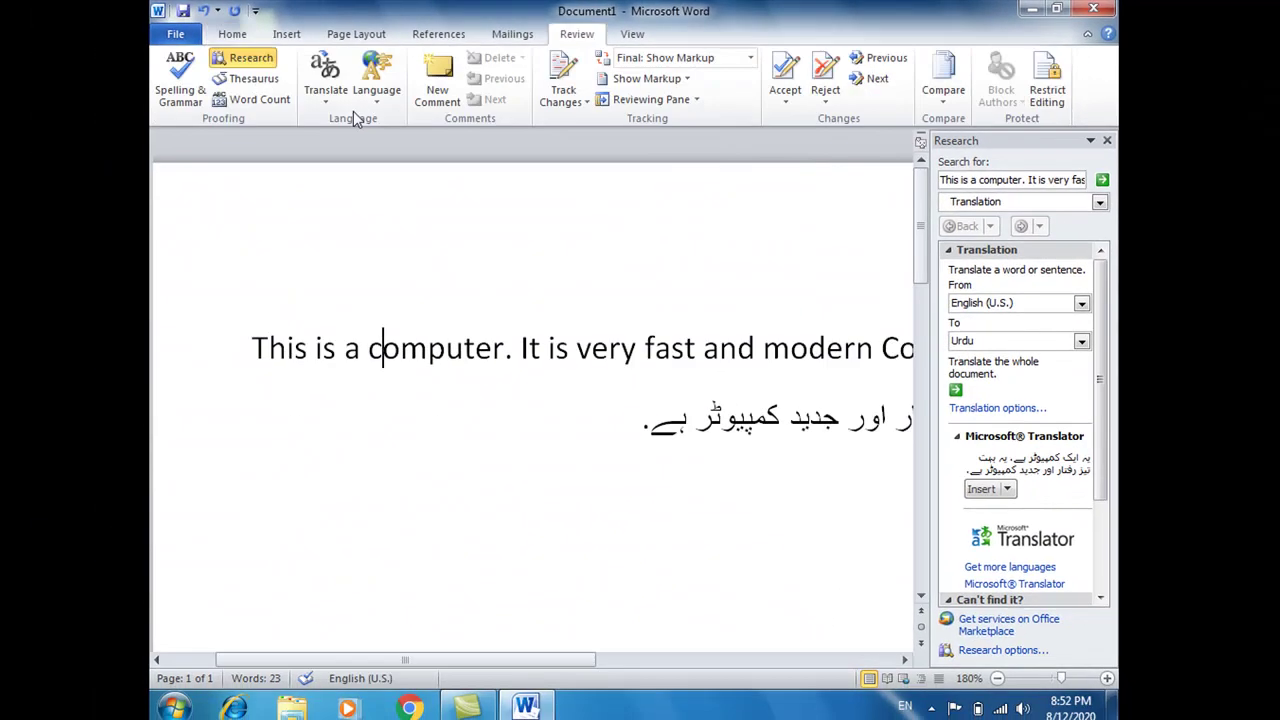
Step: Open the Review tab's Translate menu to list its translation features
left_click(340, 100)
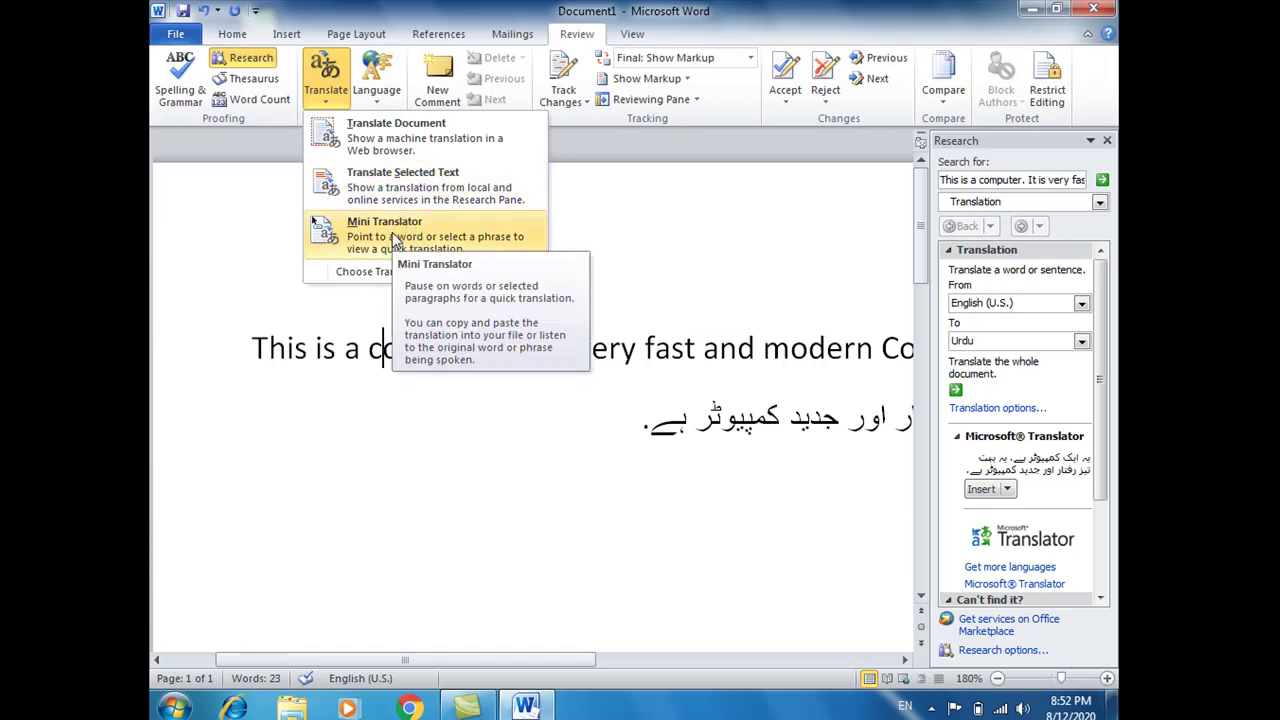
Step: Set the Mini Translator's translation language to Urdu
left_click(381, 285)
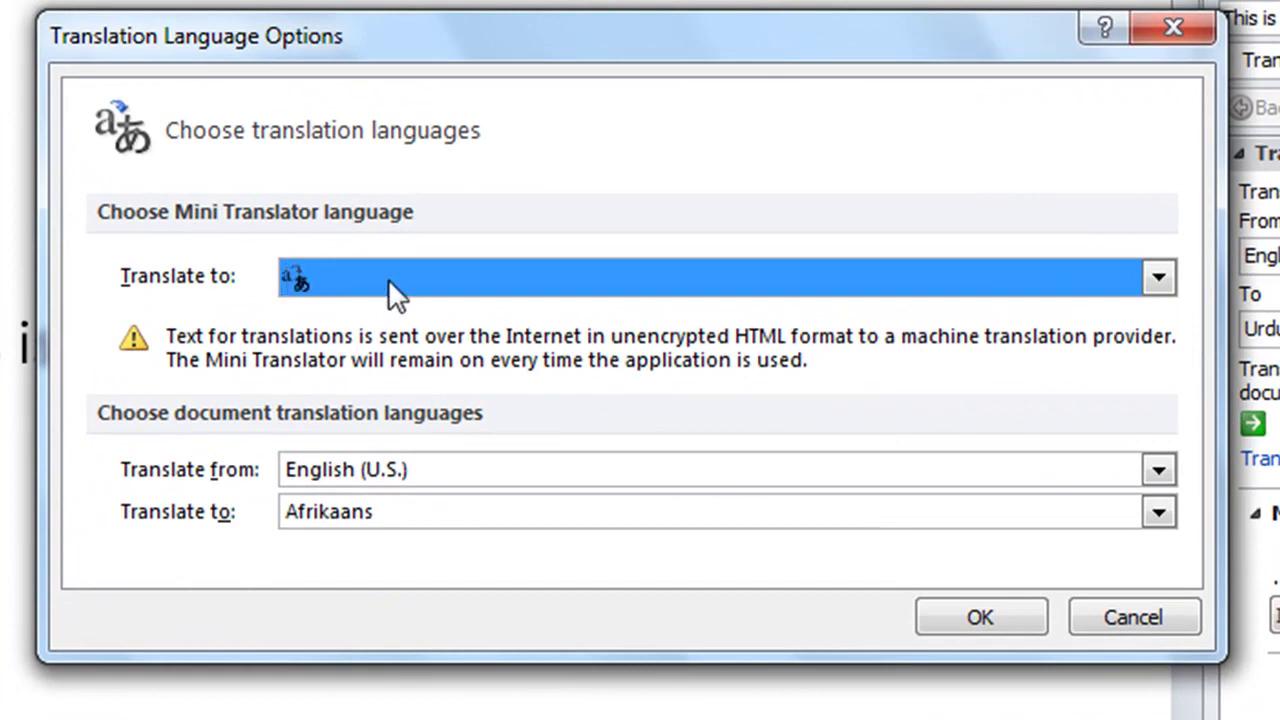
left_click(391, 285)
left_click_drag(1160, 432, 1160, 680)
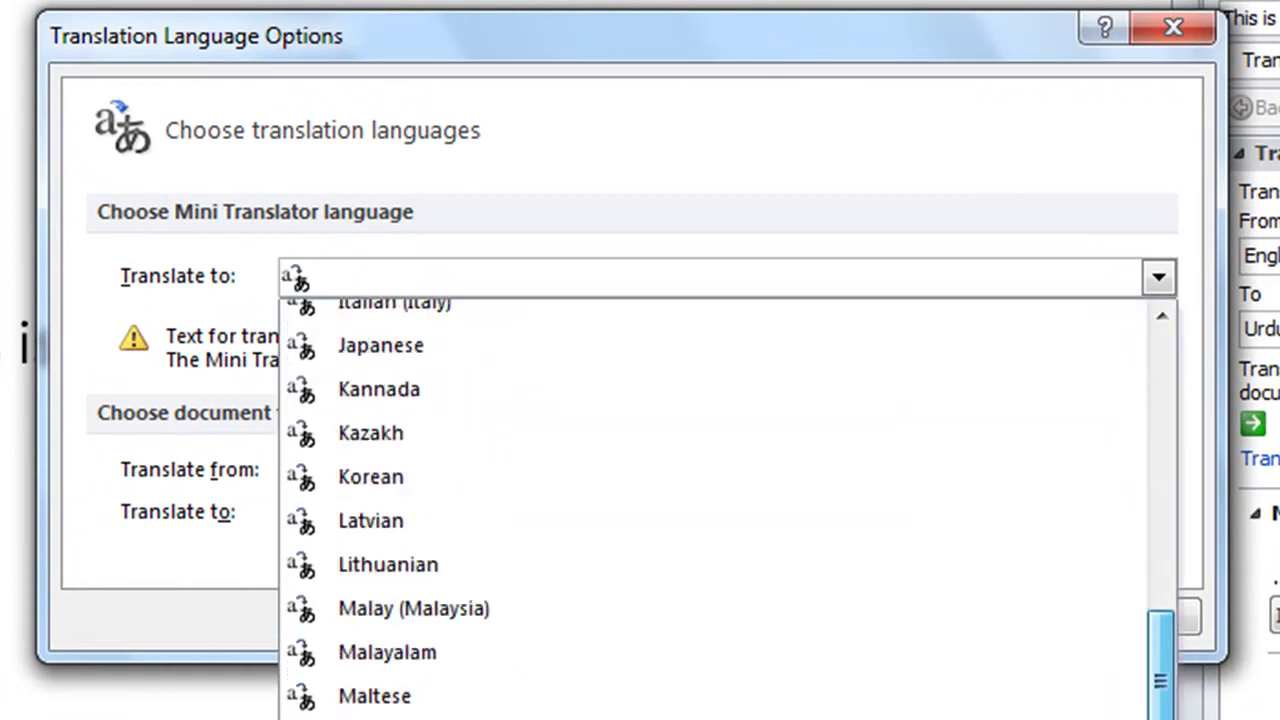
scroll(720, 510, "down", 4)
scroll(720, 510, "down", 1)
scroll(720, 510, "down", 2)
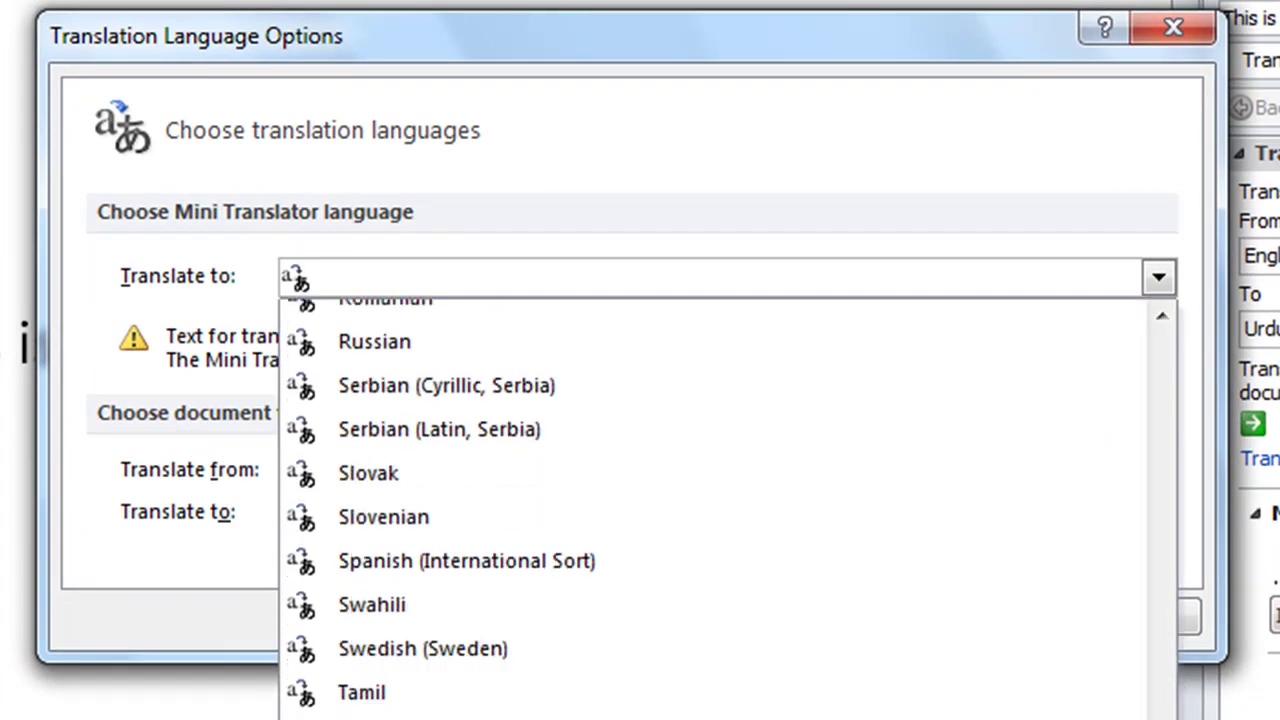
left_click(375, 715)
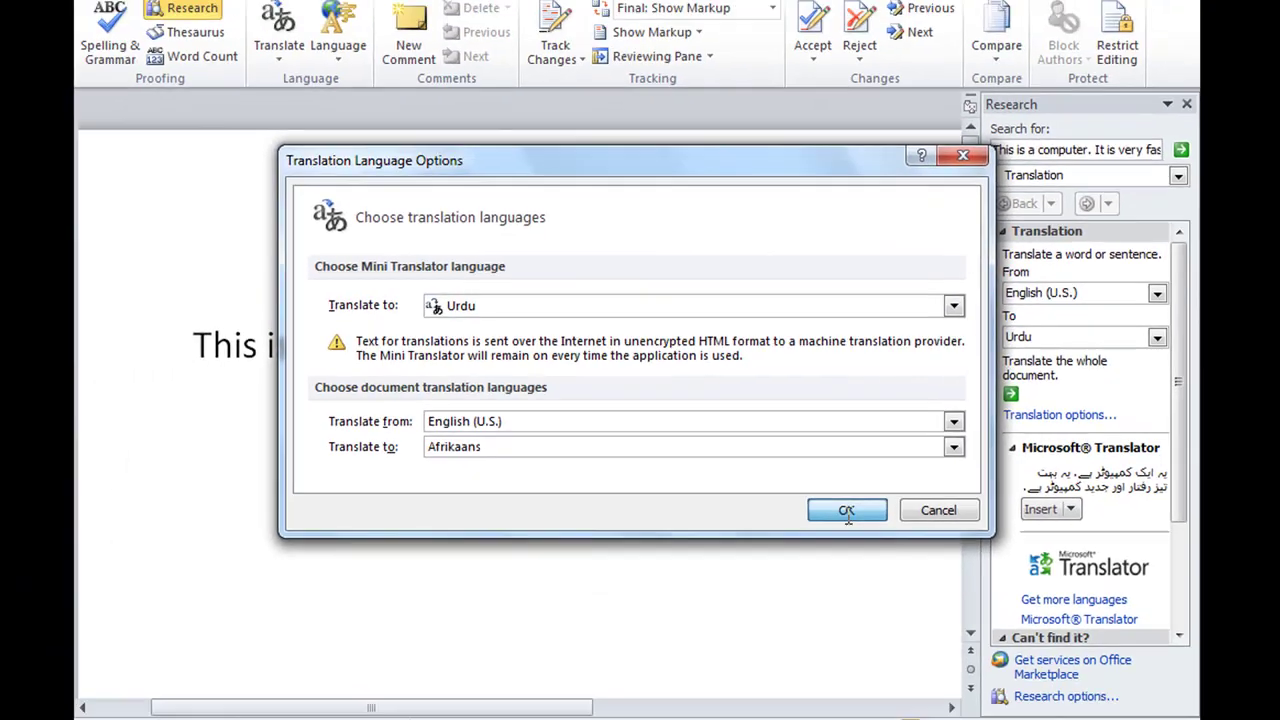
left_click(846, 511)
Step: Turn on the Urdu Mini Translator and preview its popup over the word 'modern'
left_click(335, 108)
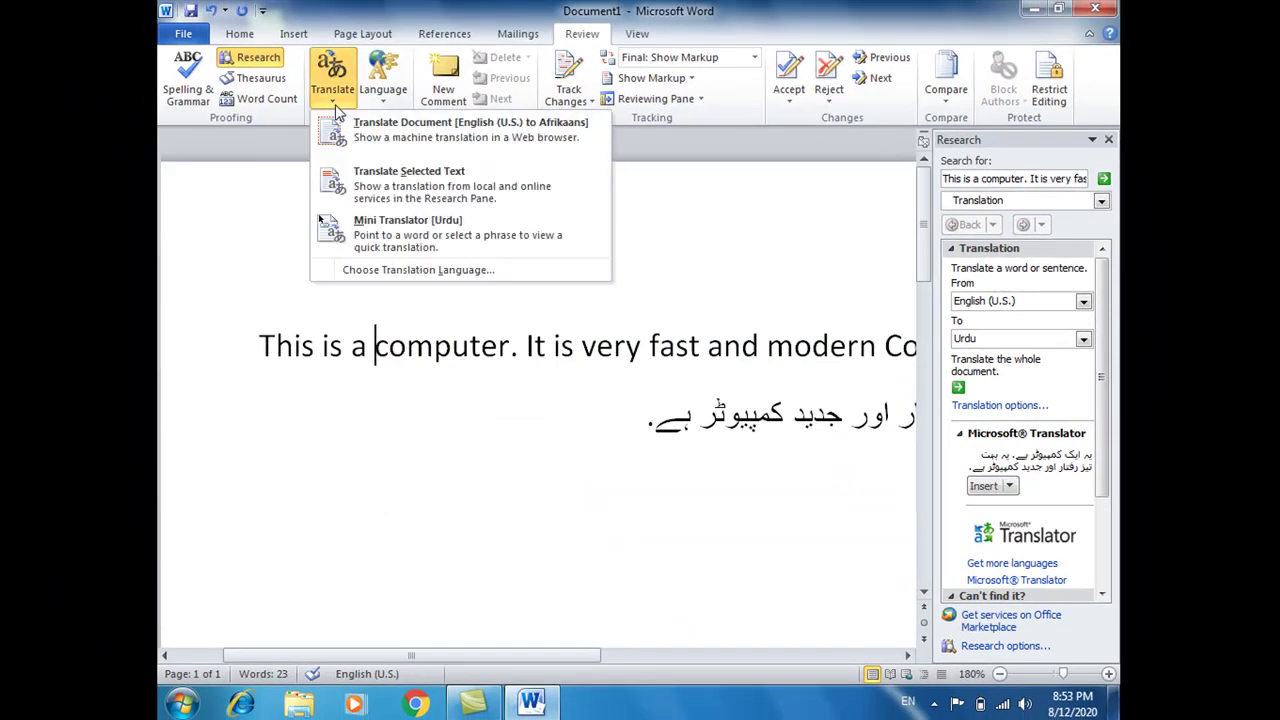
left_click(369, 225)
left_click(410, 391)
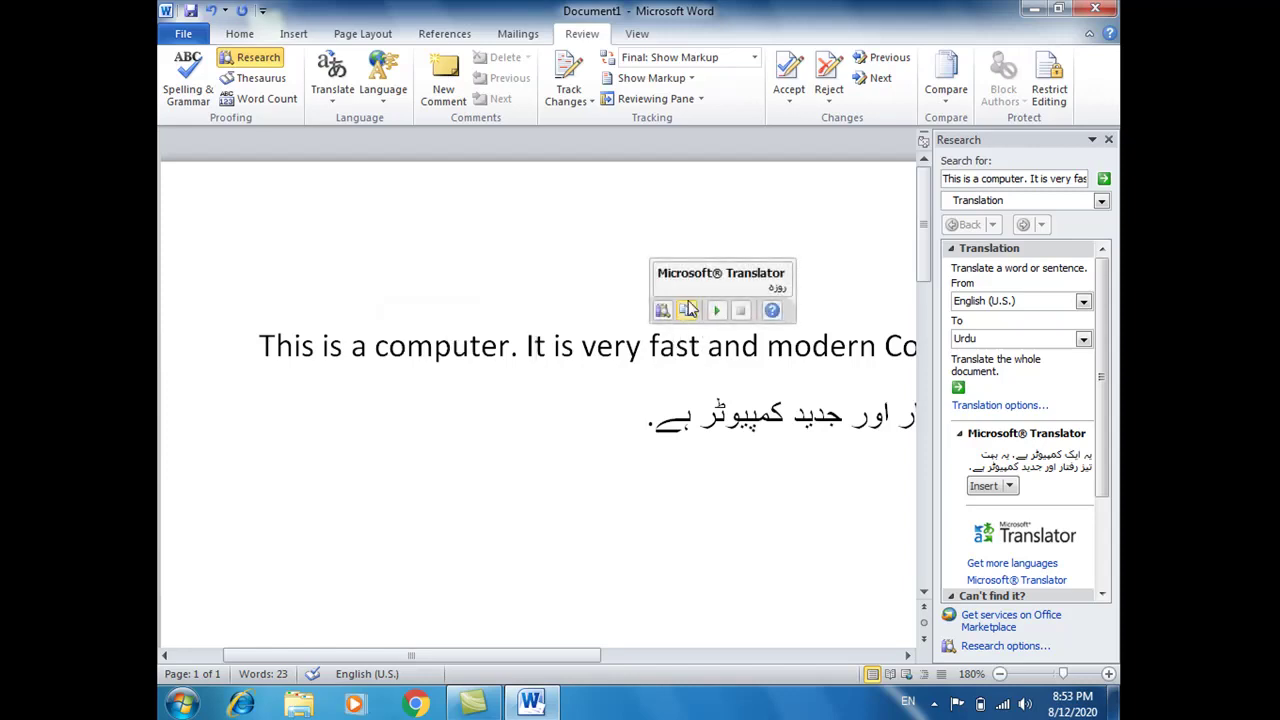
mouse_move(820, 346)
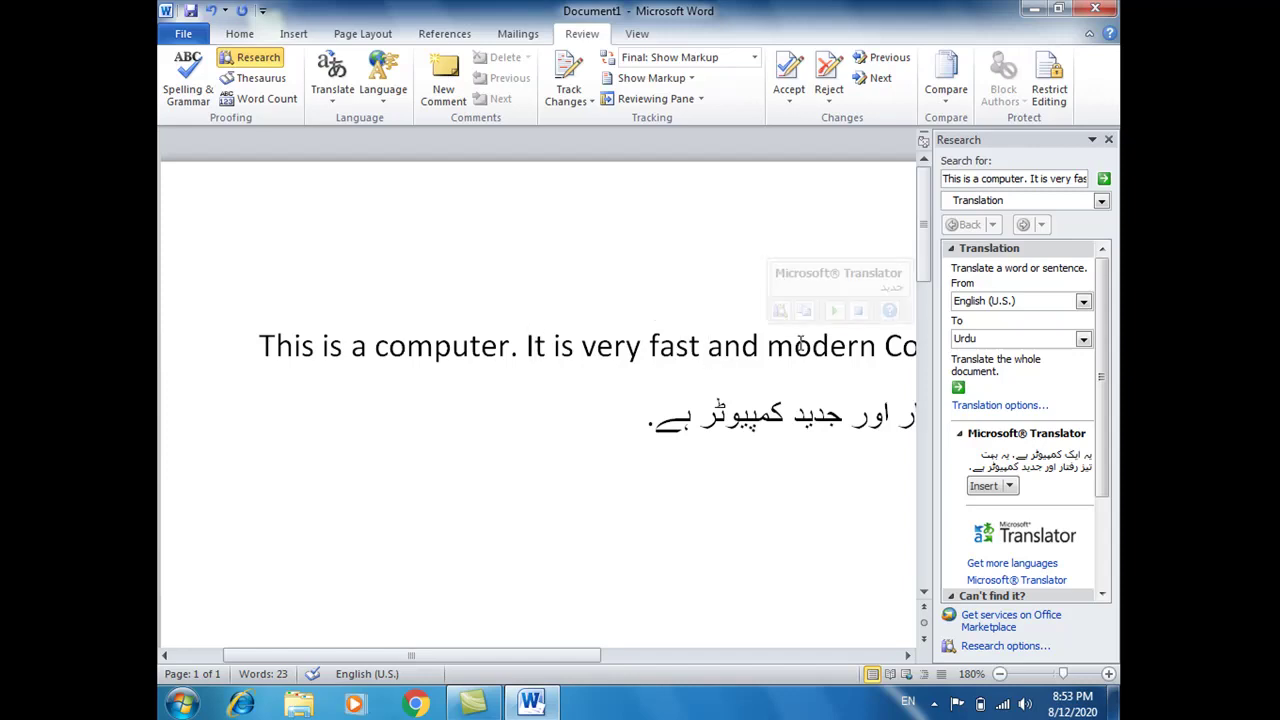
left_click(832, 318)
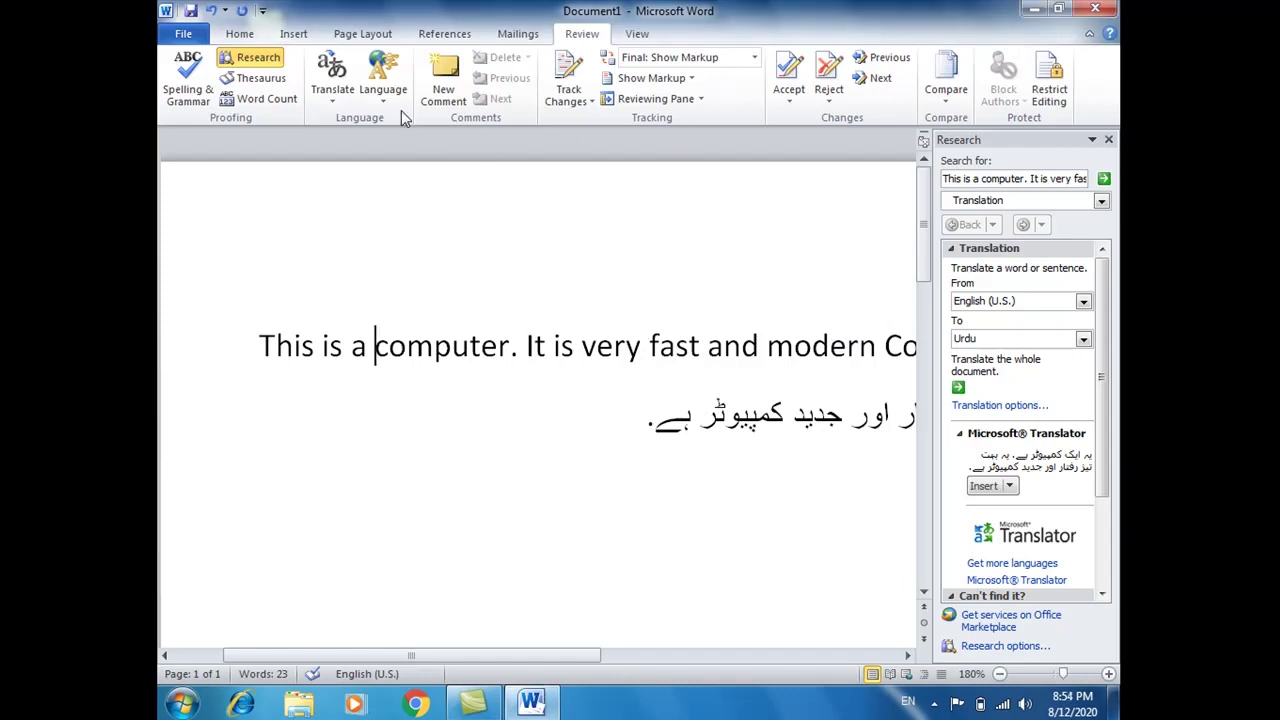
left_click(383, 92)
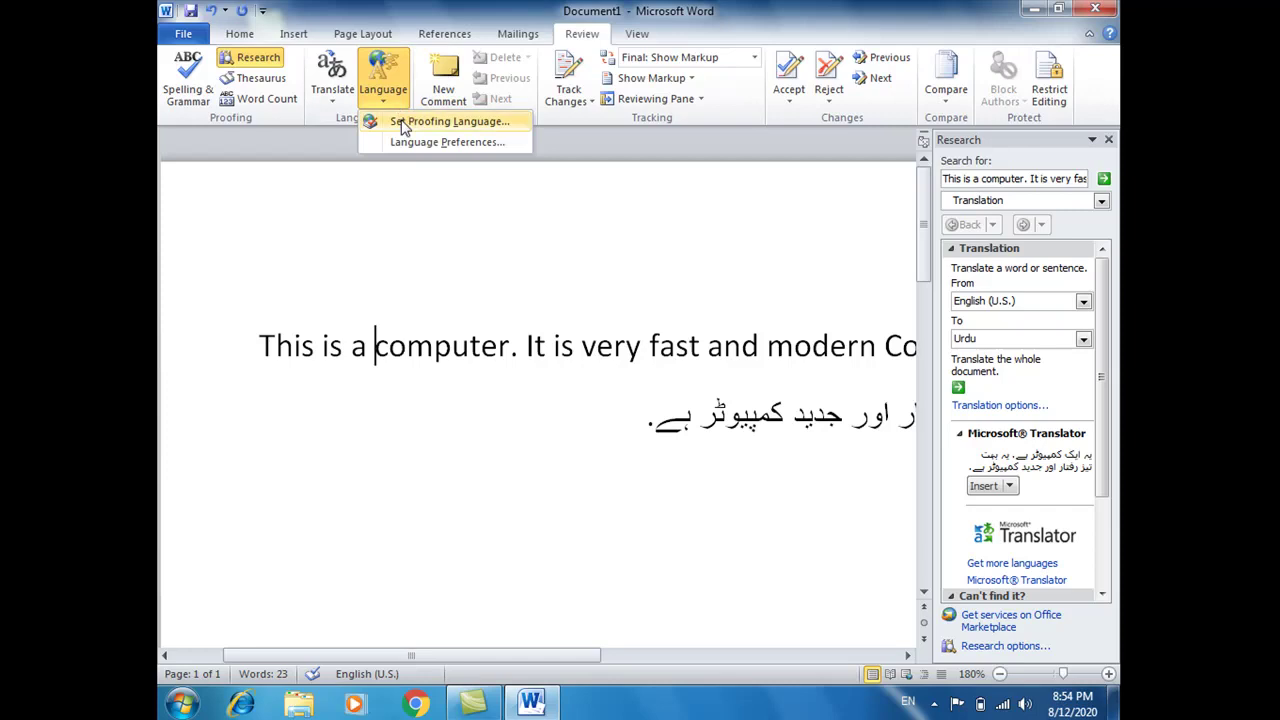
Step: Set the text's proofing language to English (U.K.) and confirm it as Word's default
left_click(403, 122)
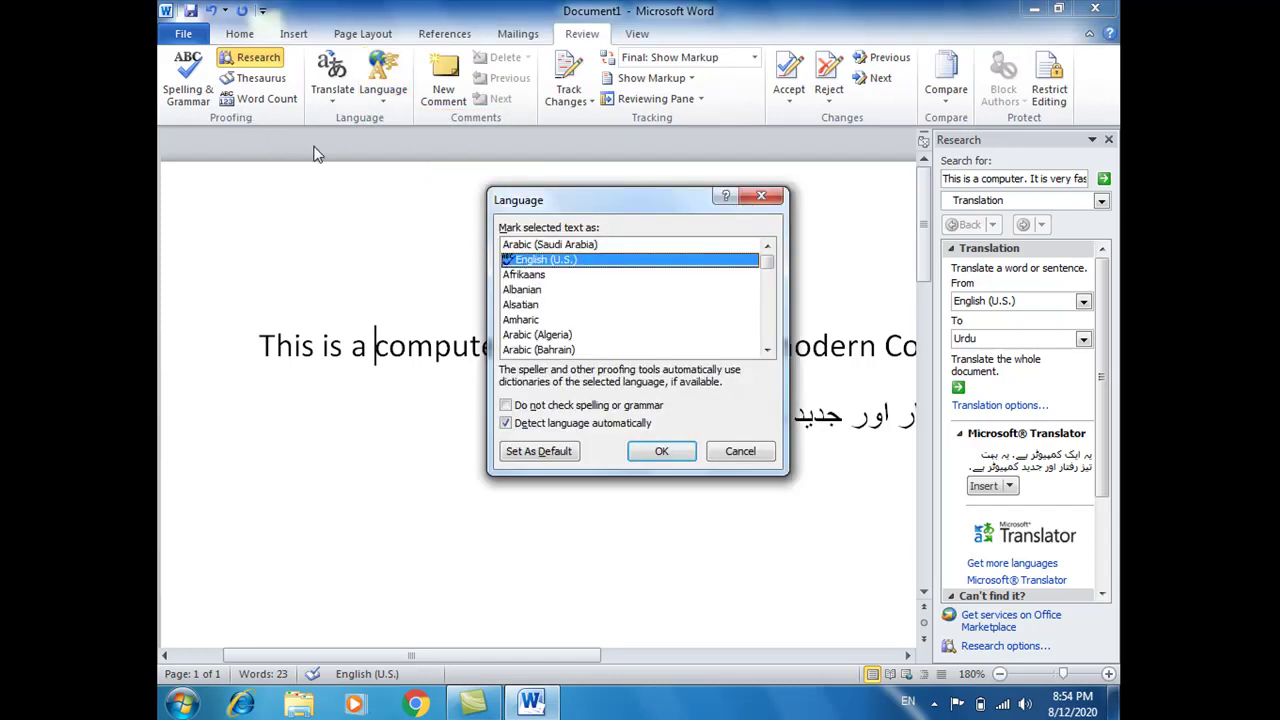
left_click(518, 274)
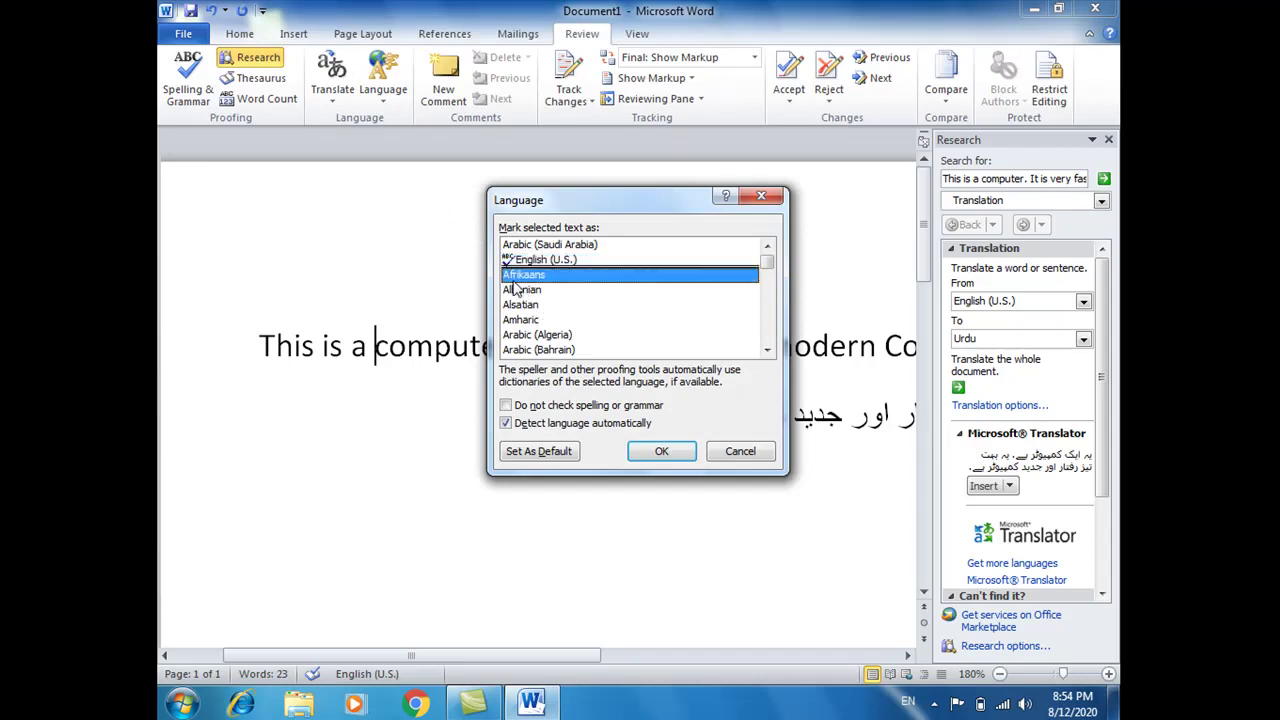
left_click(513, 260)
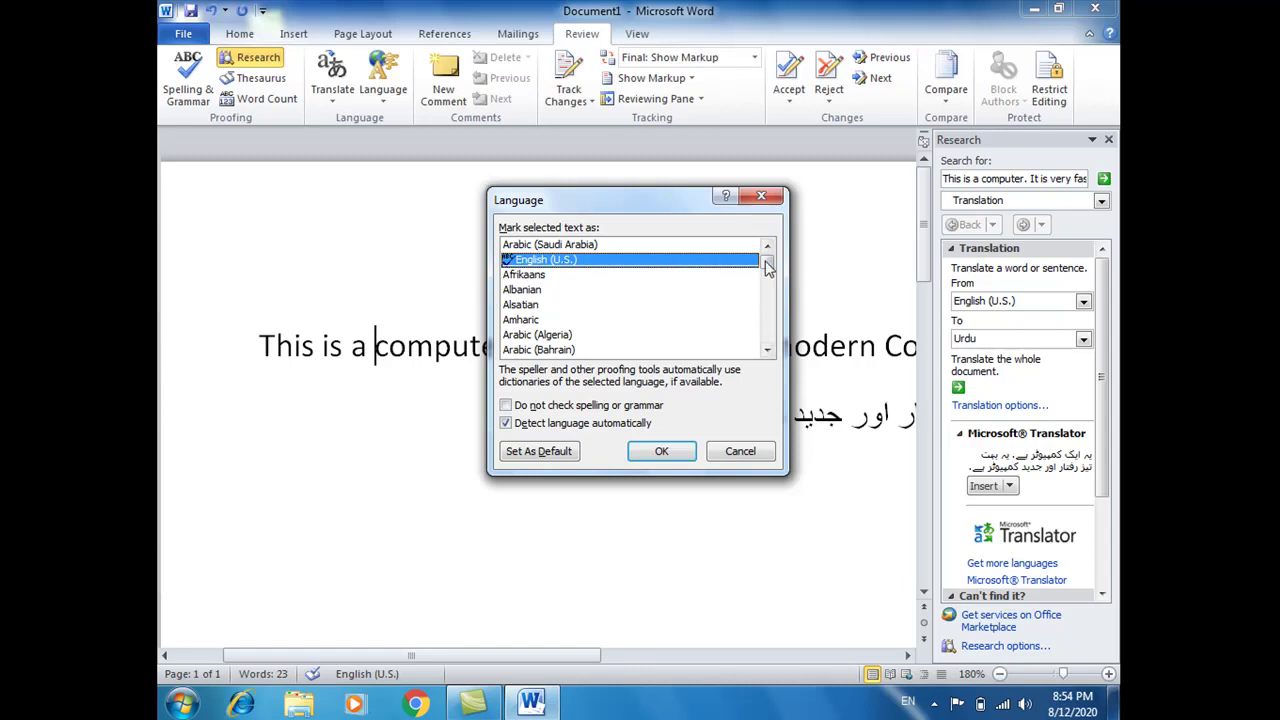
left_click_drag(767, 263, 769, 288)
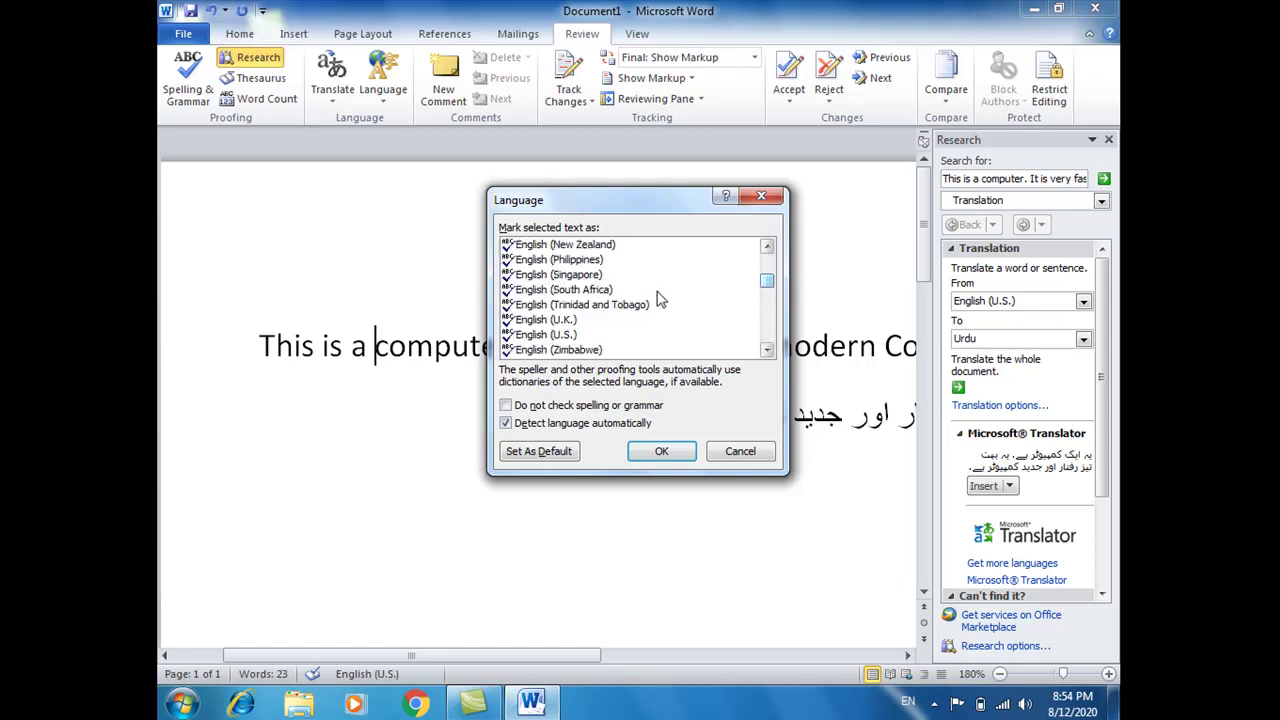
left_click(545, 320)
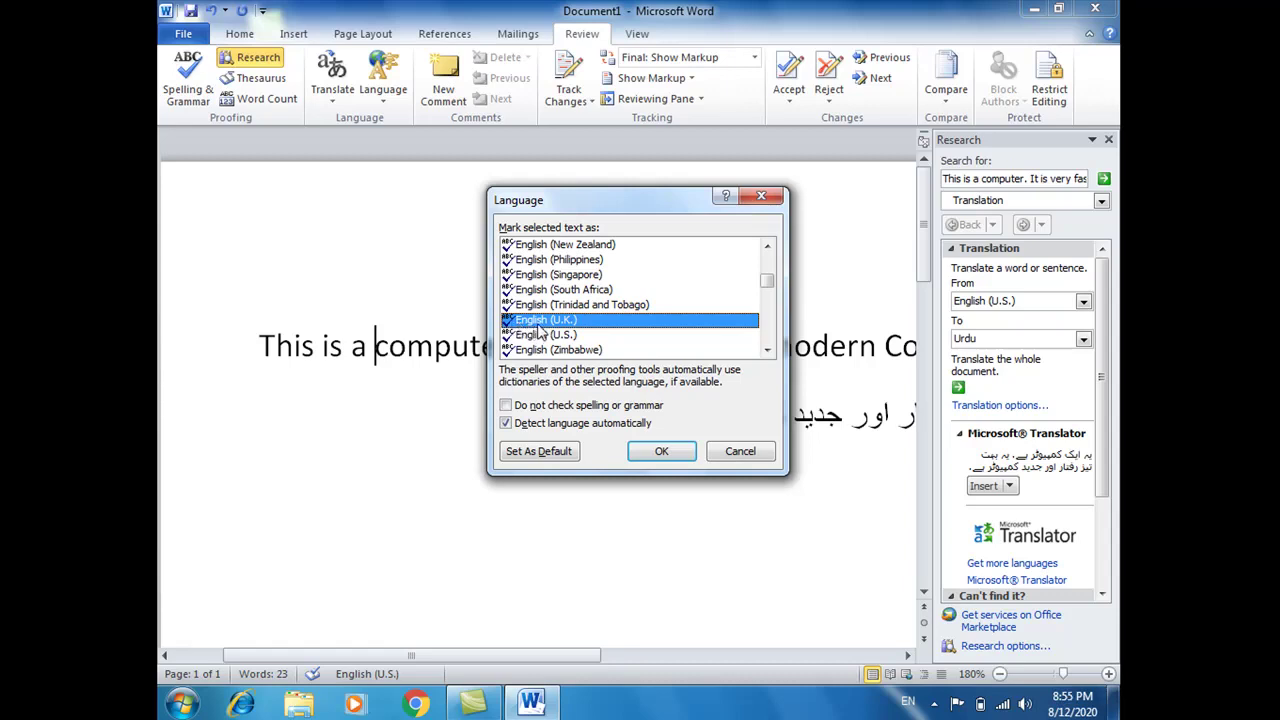
left_click(534, 452)
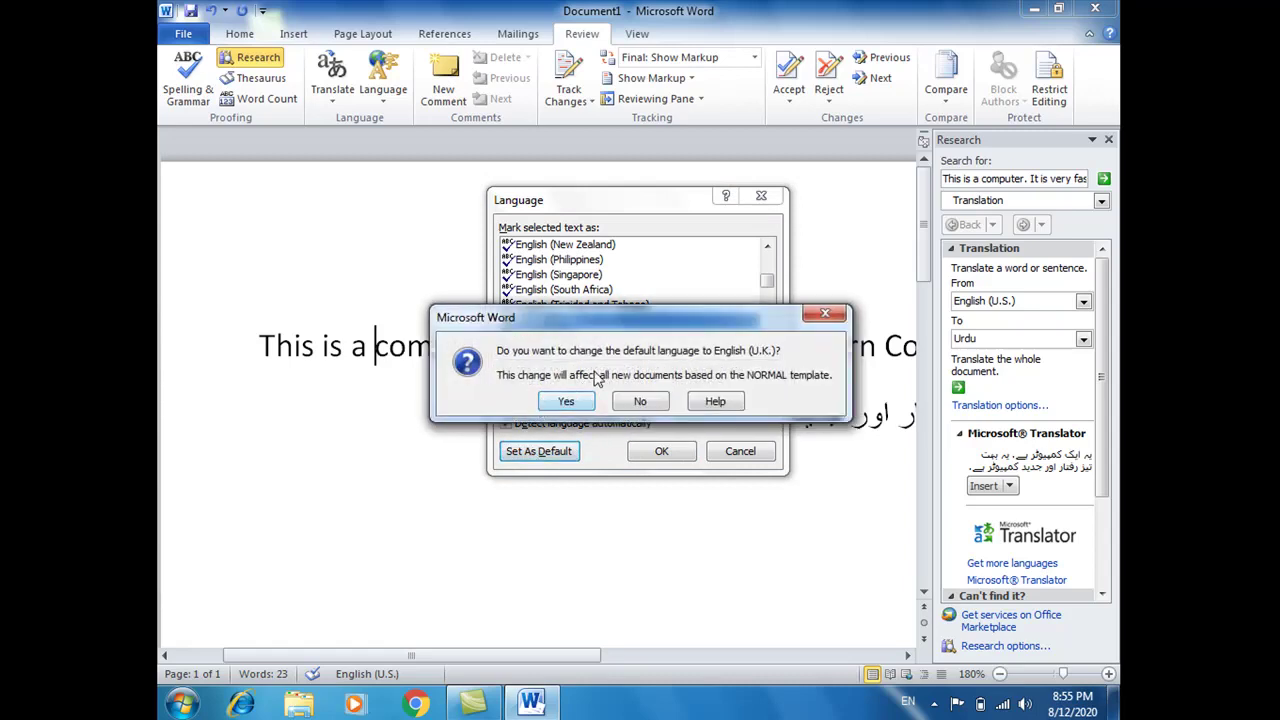
left_click(589, 406)
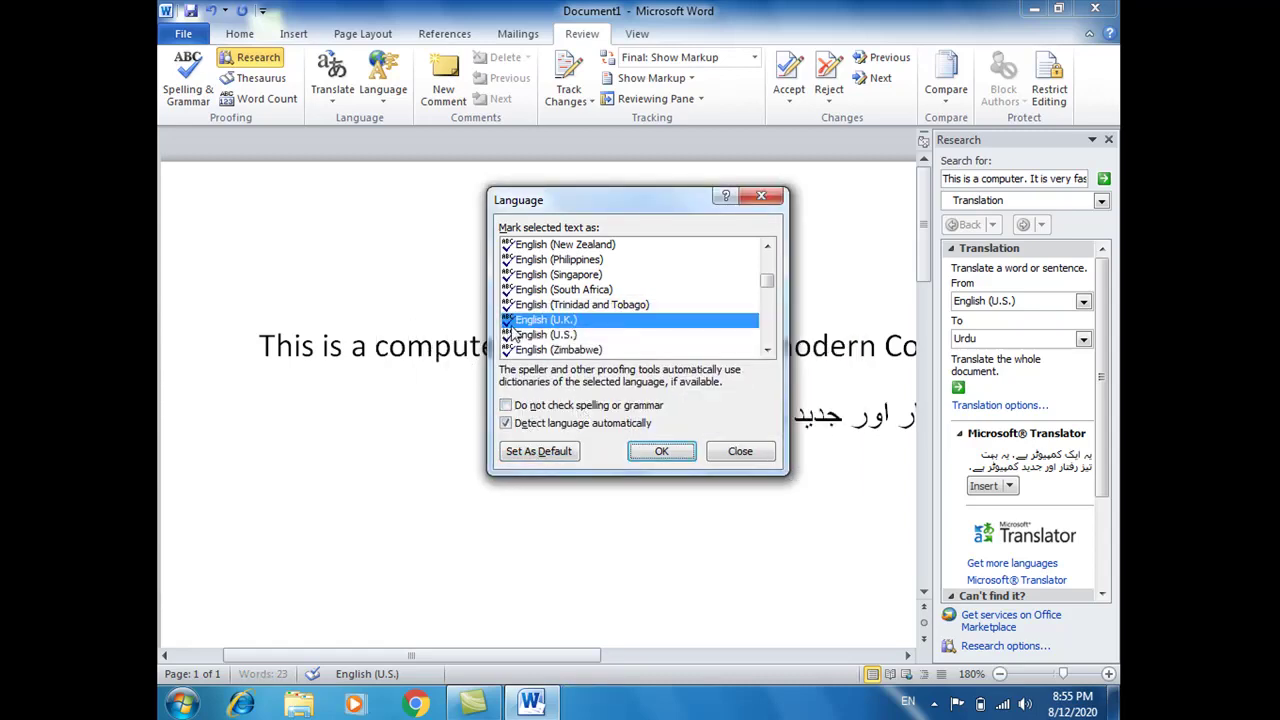
left_click(645, 455)
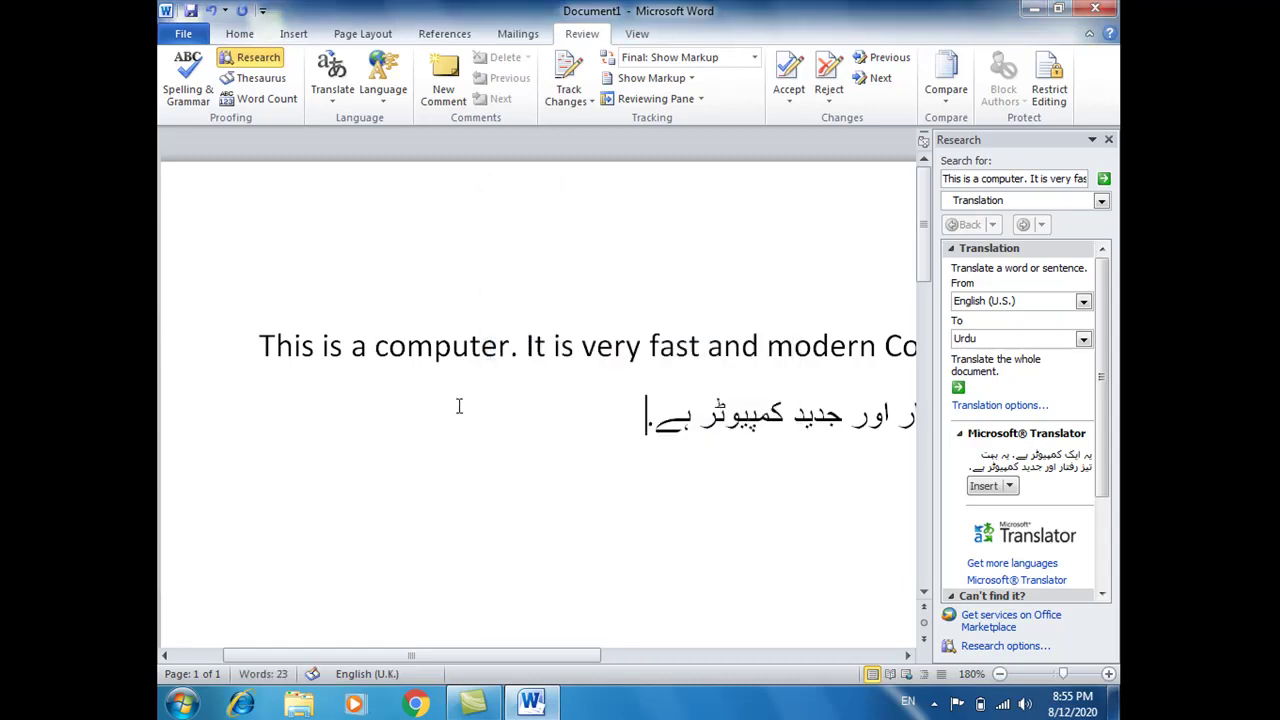
Step: Type 'Its color is black.' and 'Its colour is white.' on new lines below the English sentence
left_click(313, 346)
key("End")
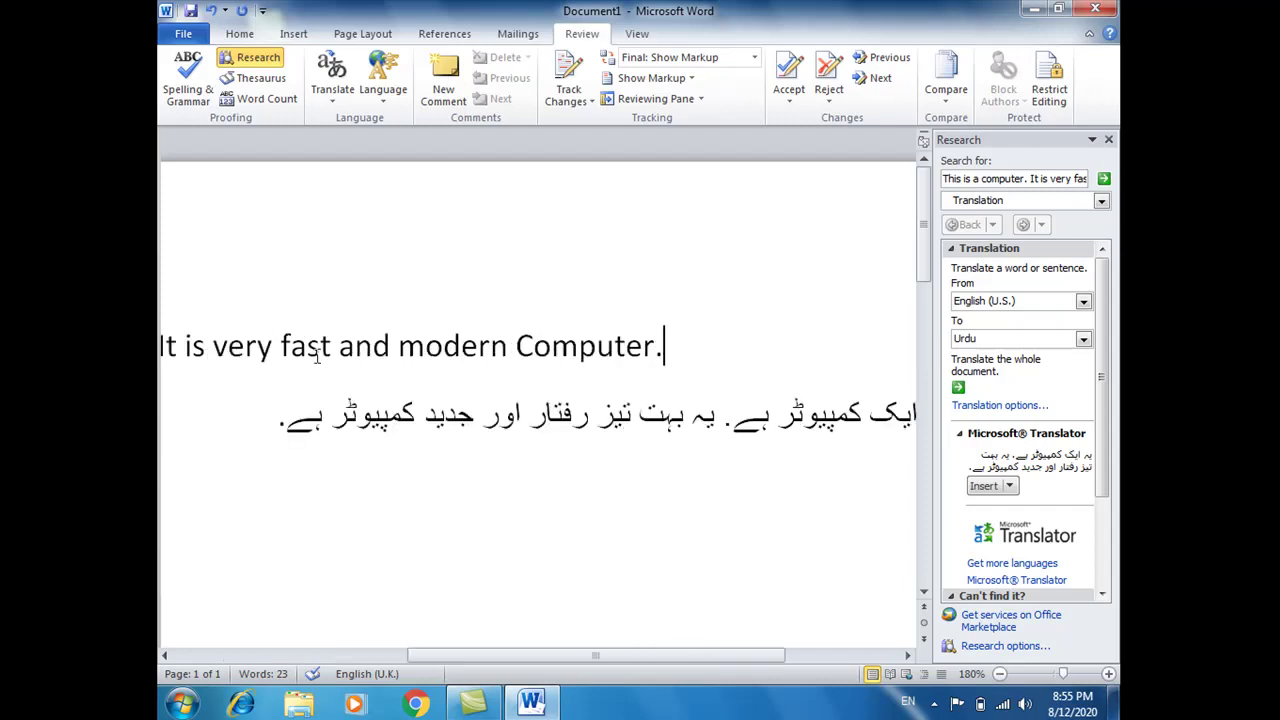
key("Return")
type("Its color is black.")
key("Return")
type("Its colour is white.")
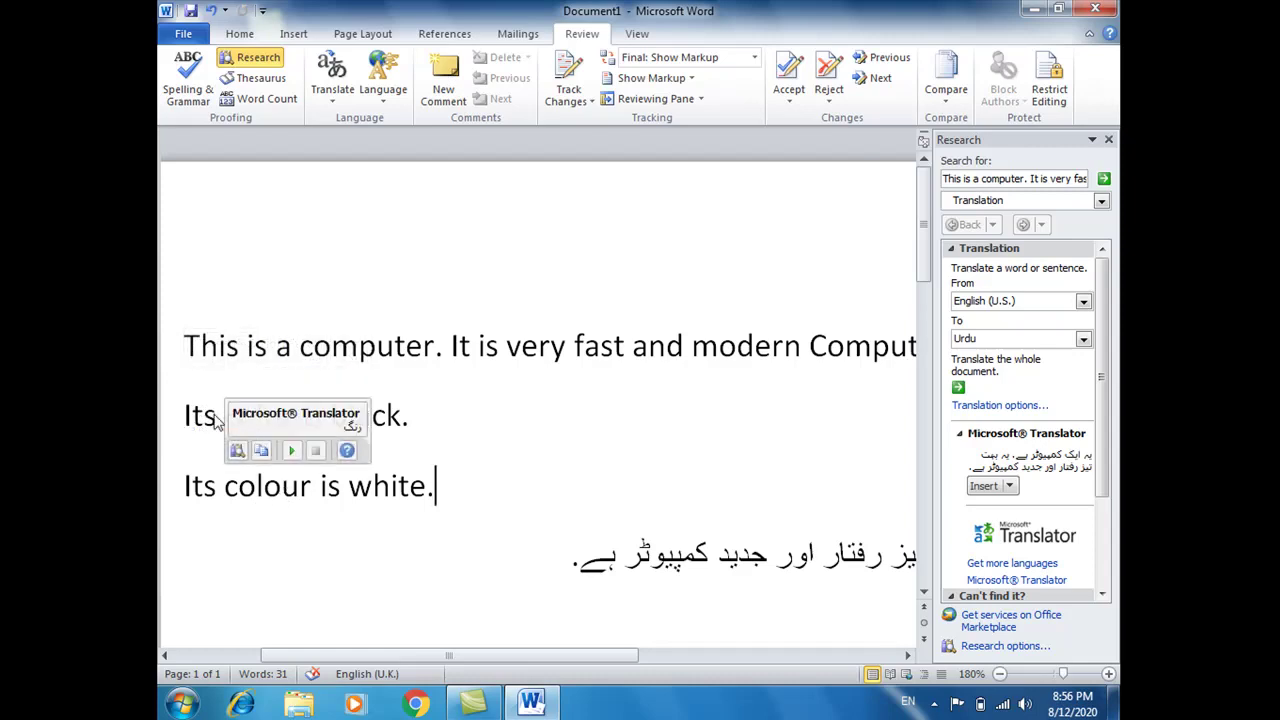
Step: Move the caret between 'color' and 'colour' to compare how spelling flags them
left_click(197, 364)
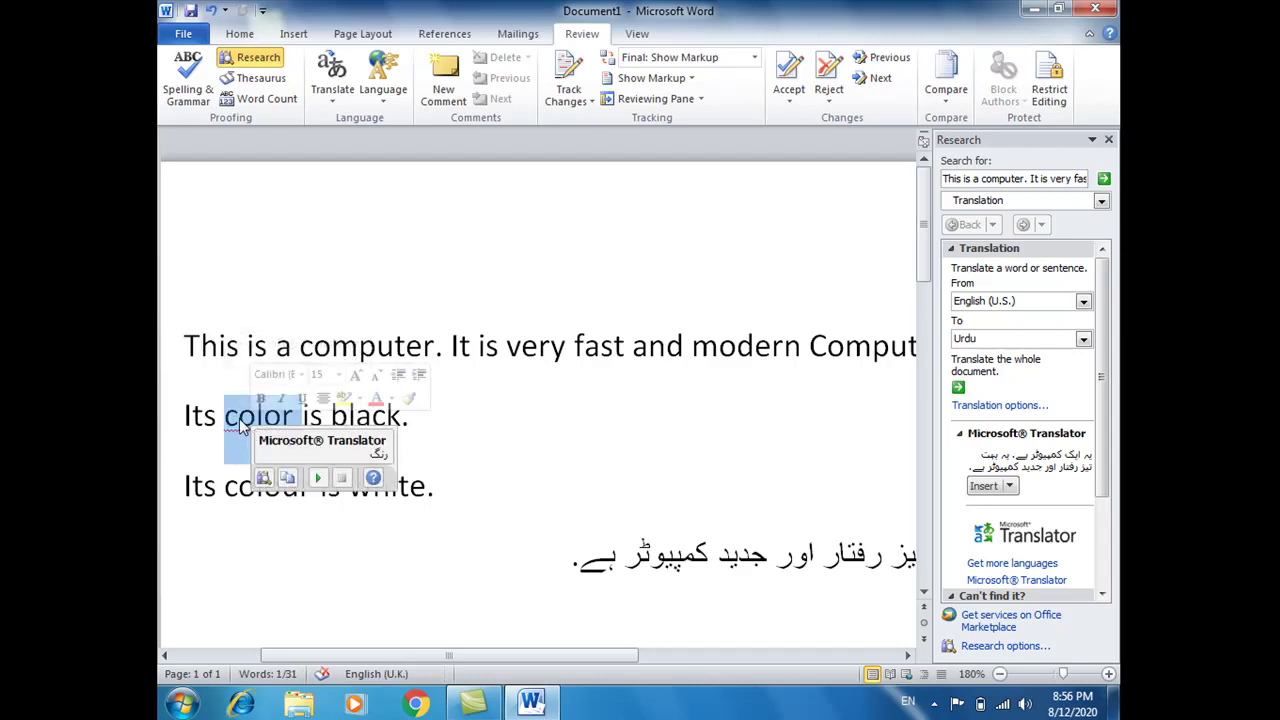
left_click(239, 418)
key("Right")
key("Right")
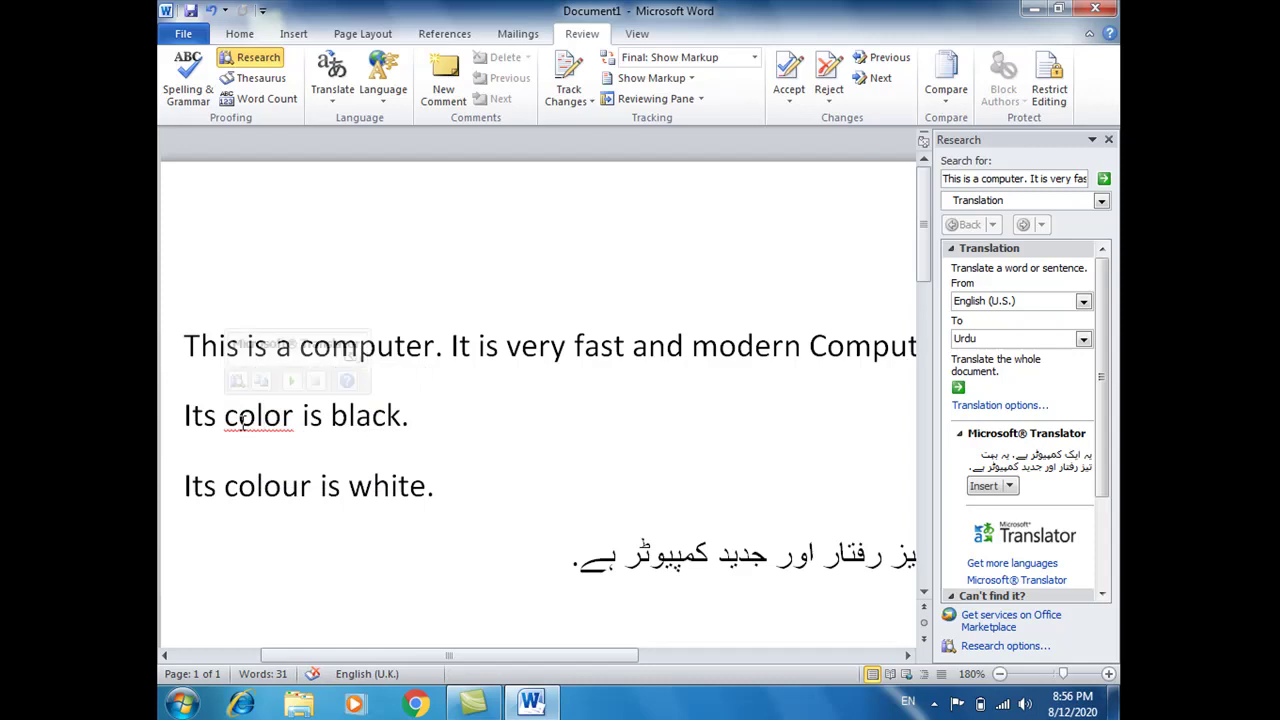
key("Down")
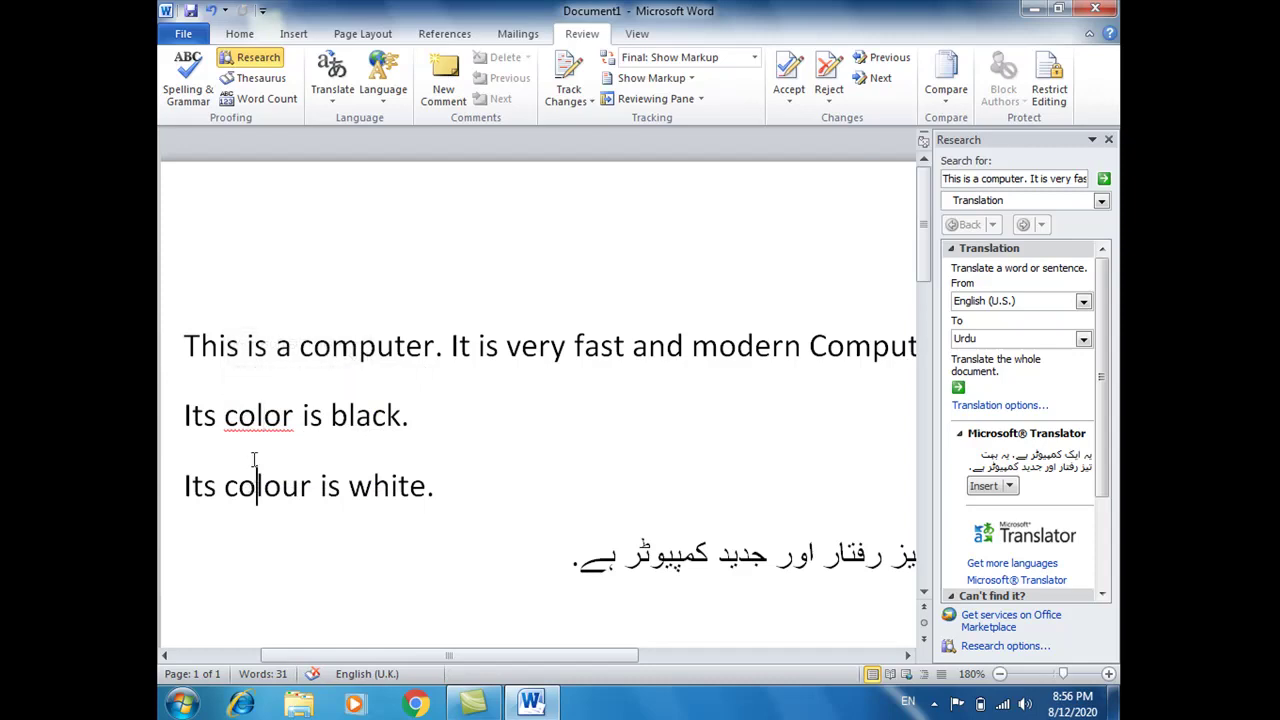
left_click(252, 425)
left_click(384, 98)
left_click(430, 165)
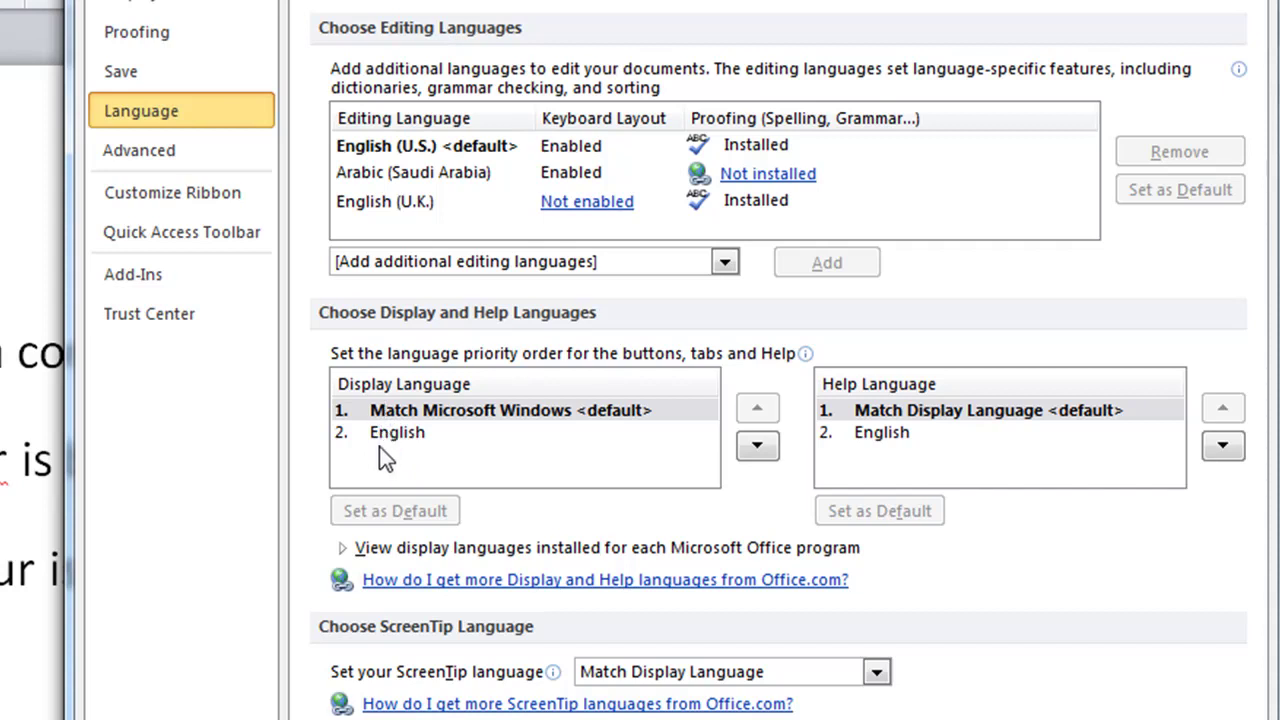
left_click(392, 440)
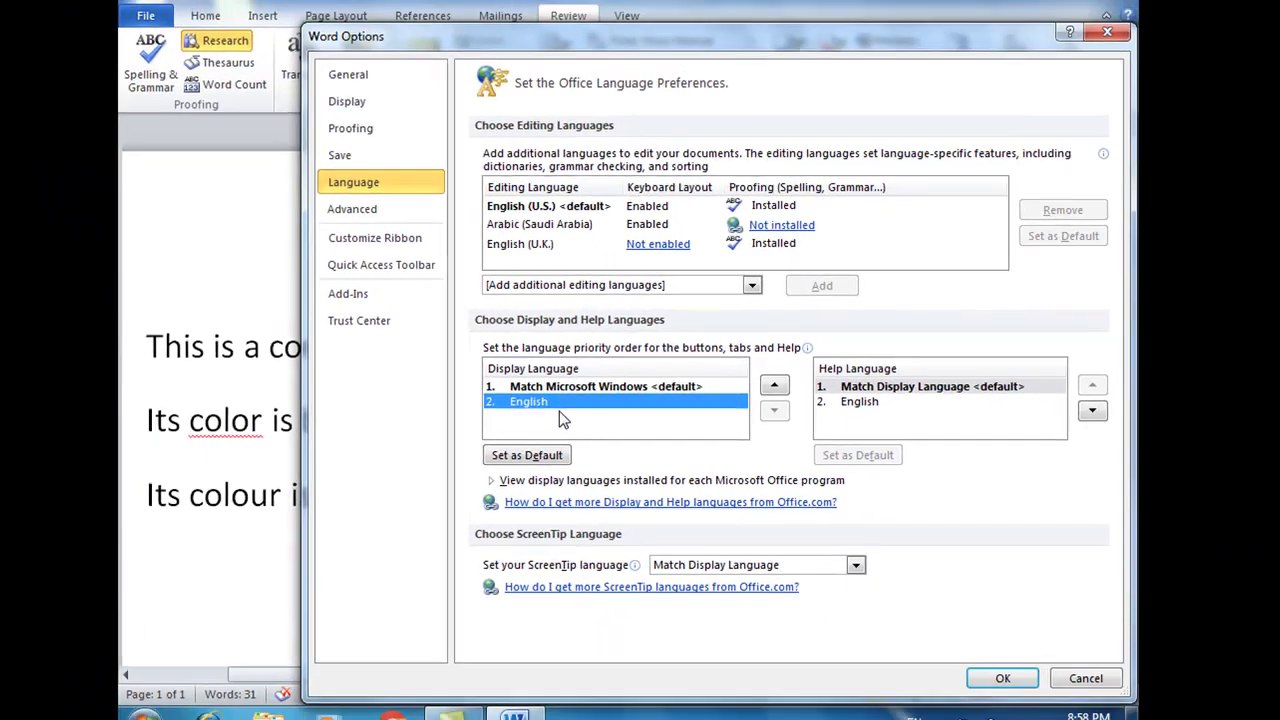
key("Return")
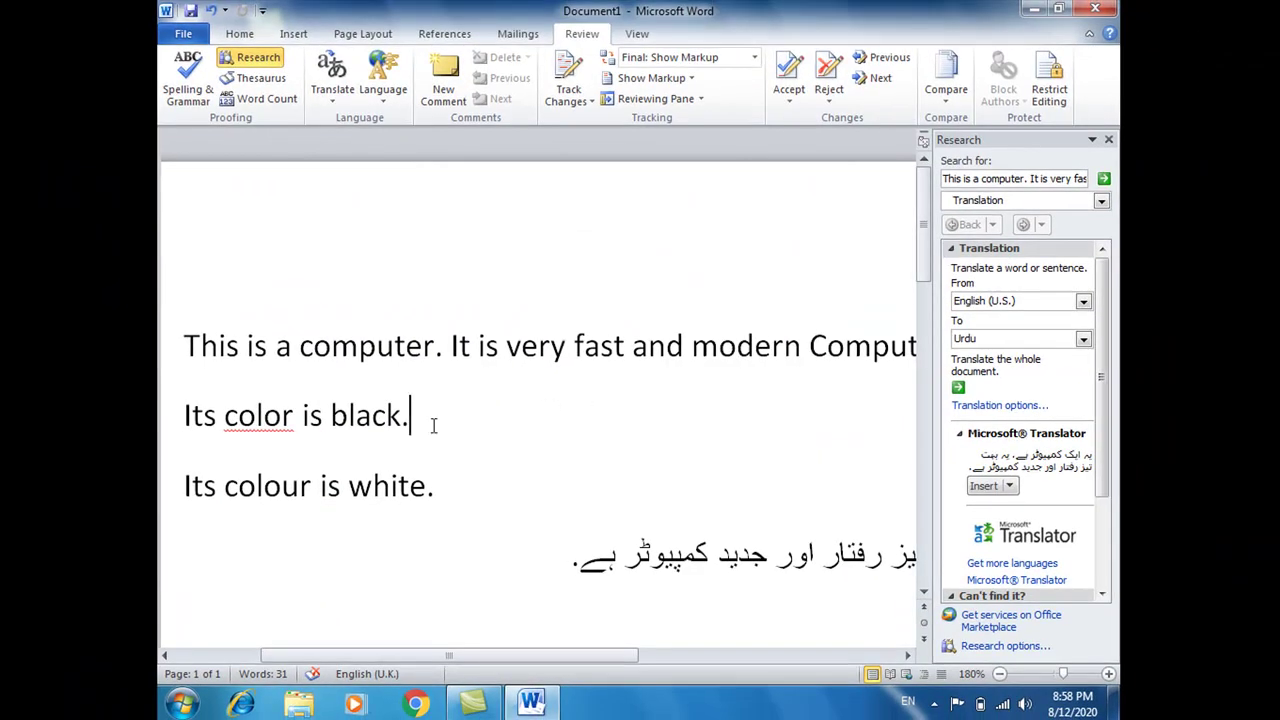
left_click(433, 425)
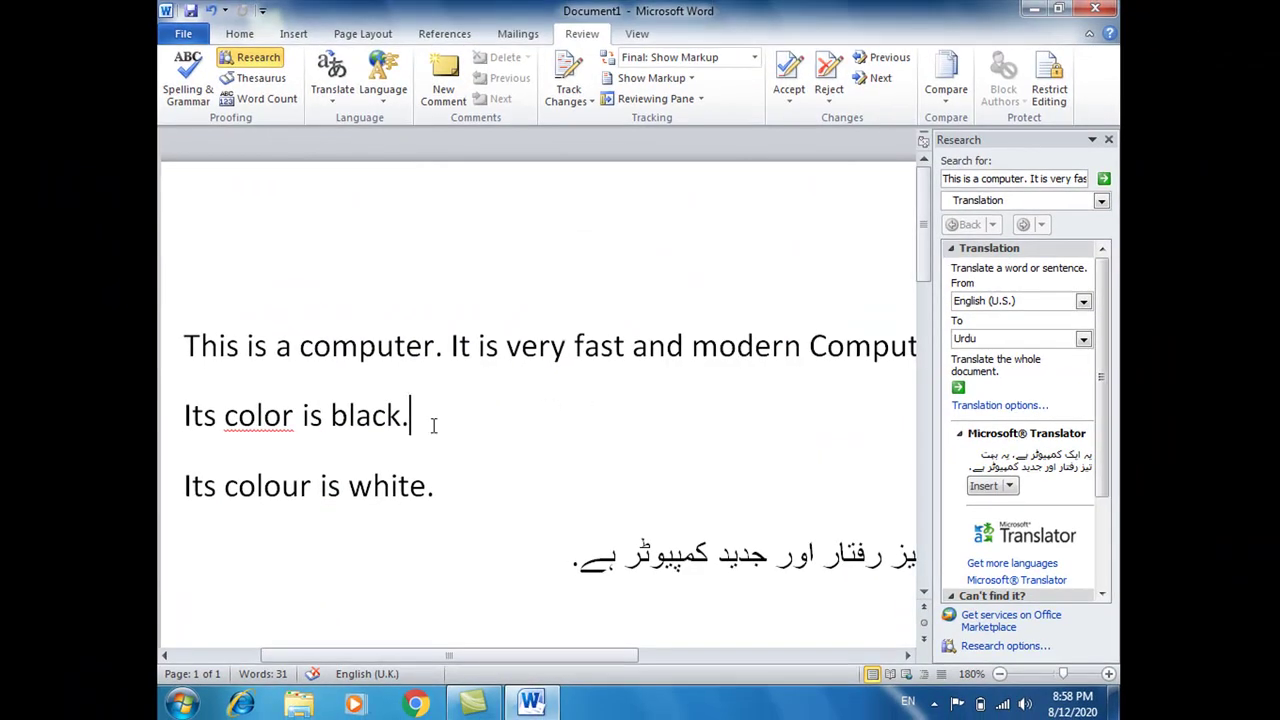